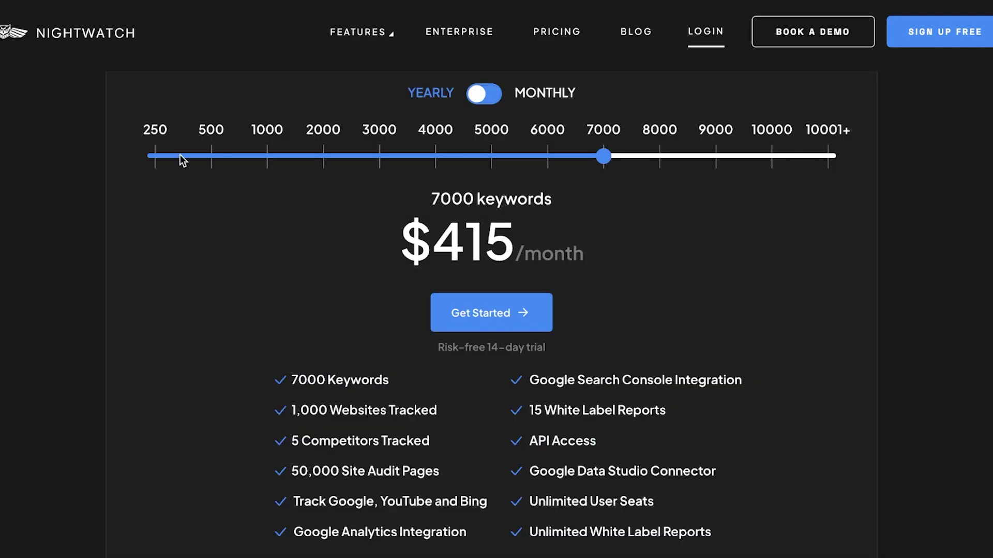
- Compare the yearly plan prices for 250, 1000 and 7000 keywords, finishing back at 250
left_click(181, 157)
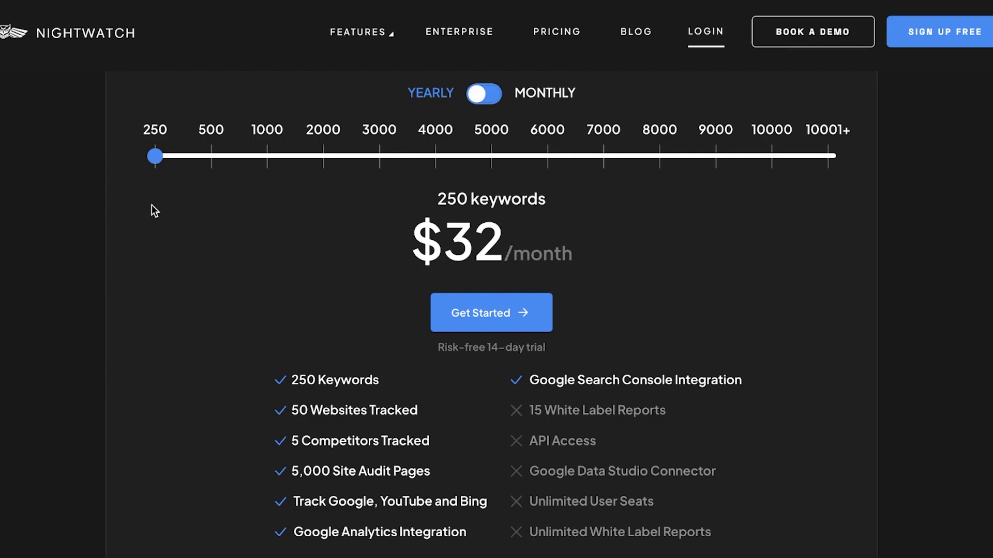
scroll(528, 212, "up", 3)
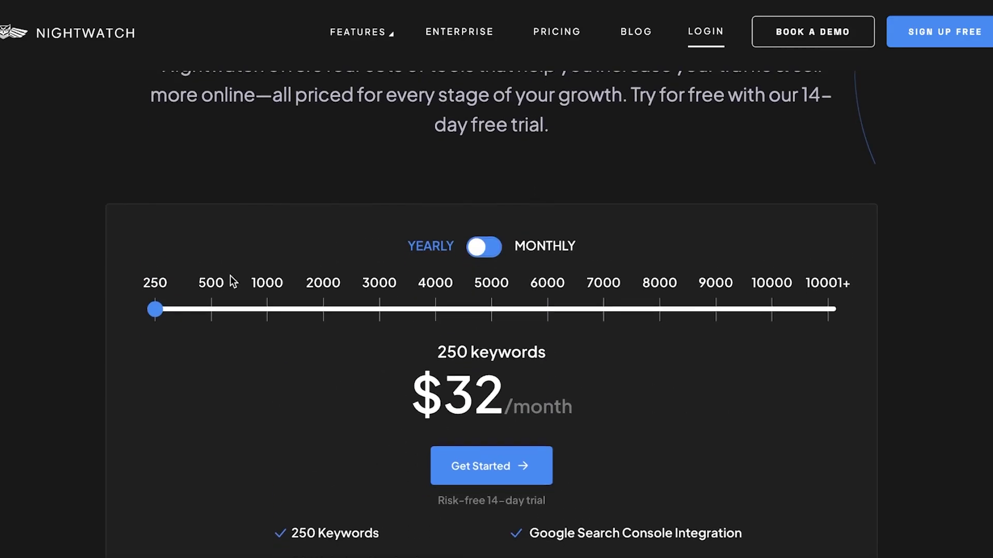
left_click_drag(155, 311, 272, 320)
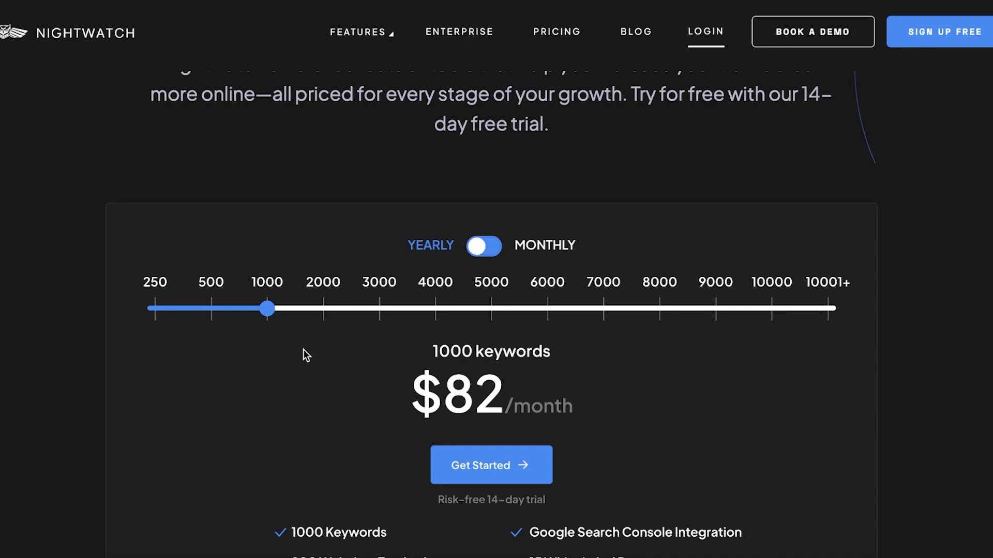
left_click_drag(267, 309, 606, 325)
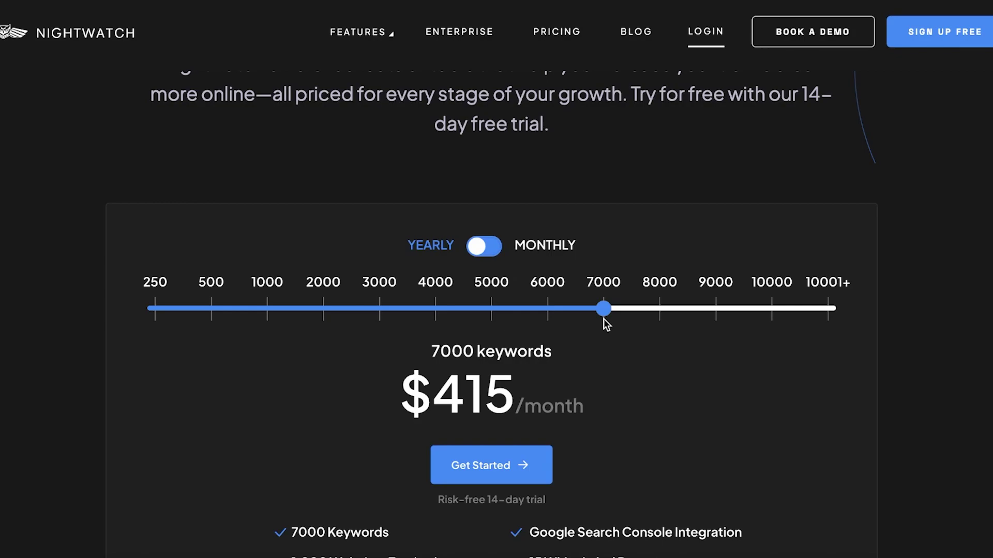
left_click_drag(606, 321, 156, 309)
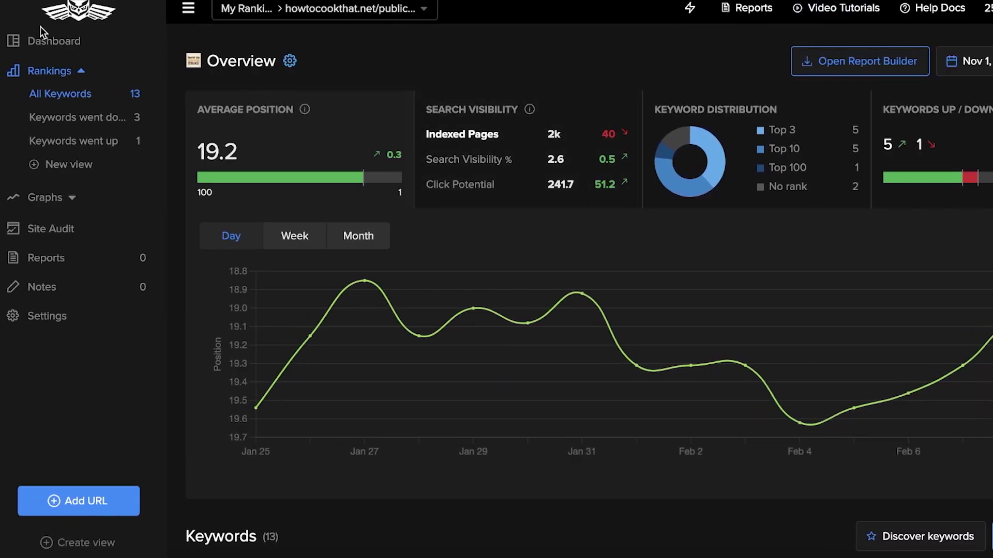
- Open the site's dashboard and examine its average position, ranking chart and traffic section
left_click(54, 48)
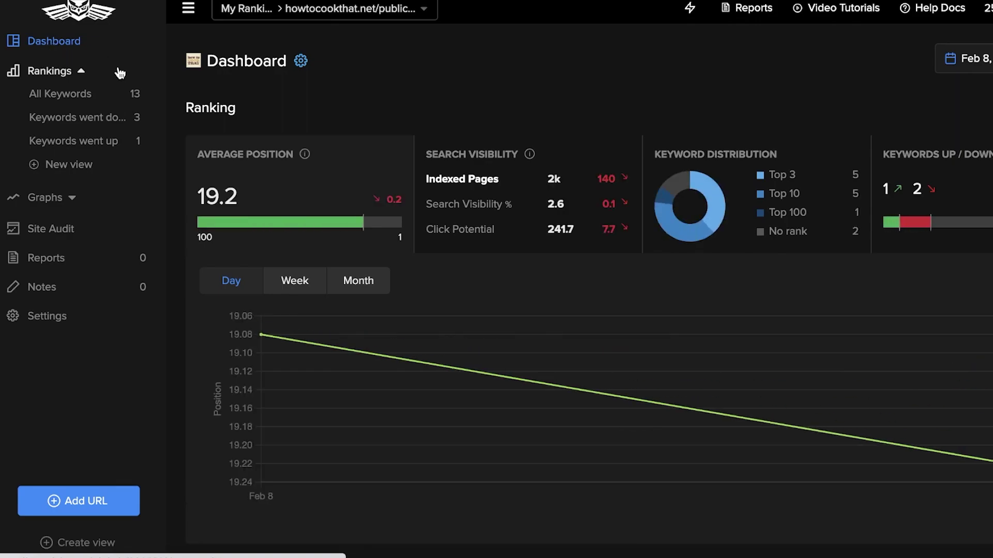
mouse_move(302, 345)
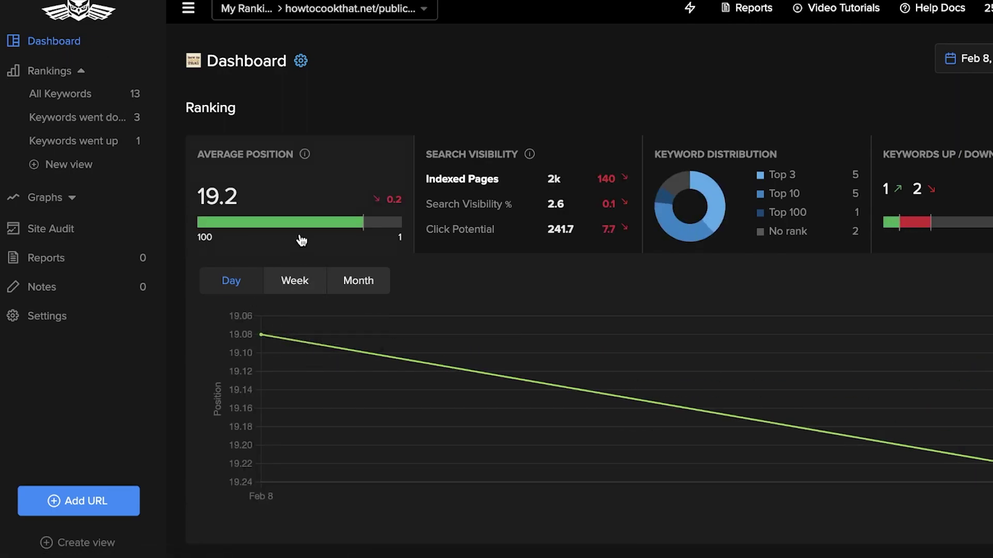
mouse_move(308, 155)
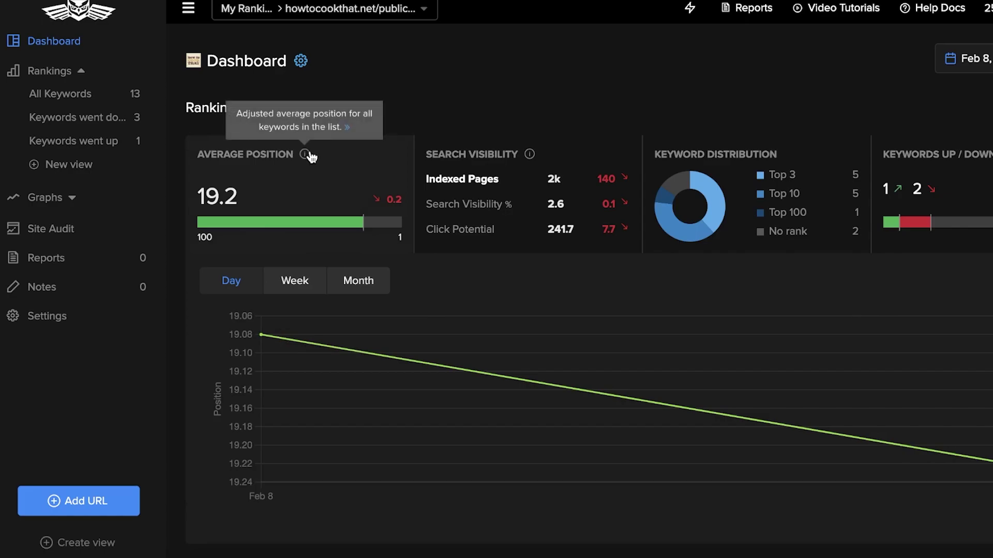
scroll(331, 181, "down", 5)
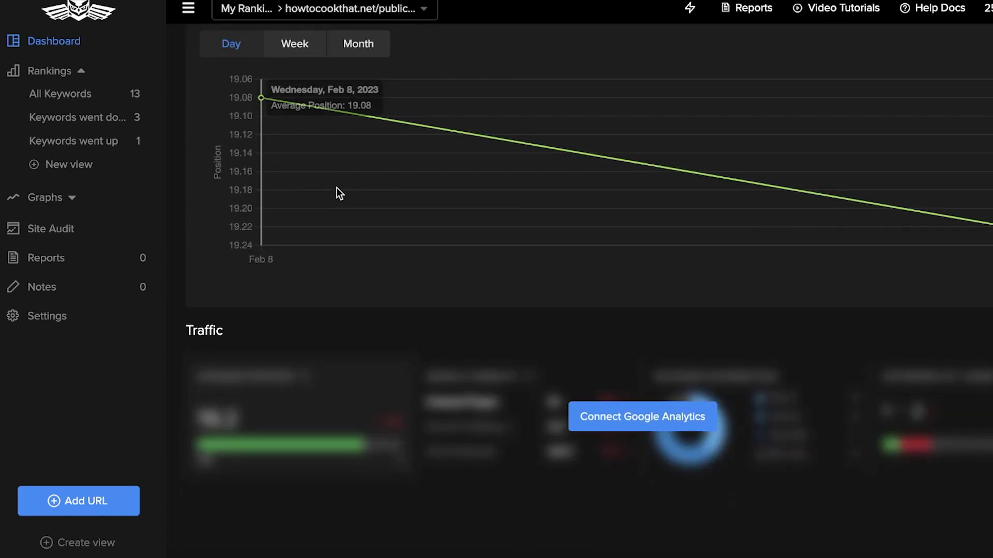
- Open the rankings overview for all keywords and review the tracked keywords table
left_click(51, 95)
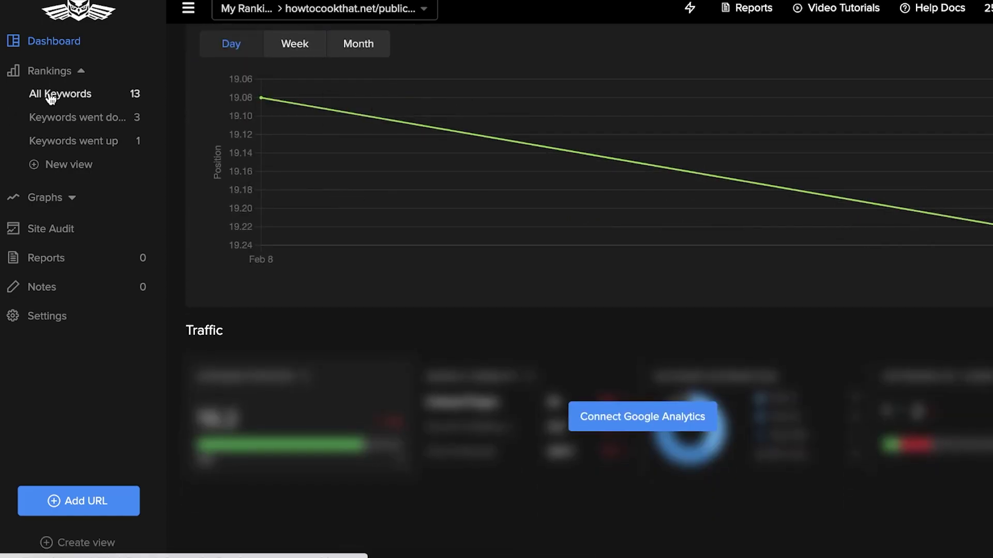
scroll(517, 197, "up", 1)
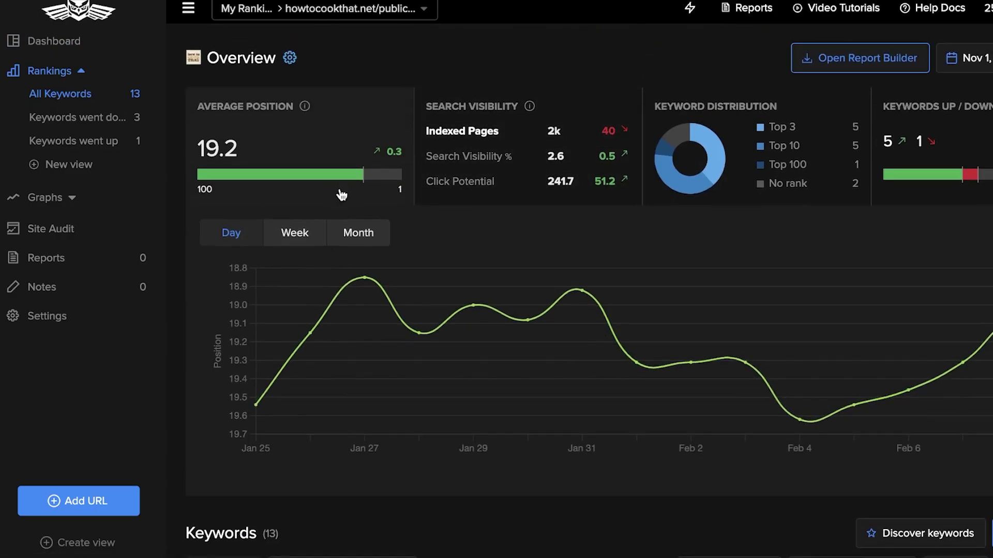
scroll(299, 222, "down", 5)
scroll(392, 361, "down", 10)
scroll(304, 235, "up", 4)
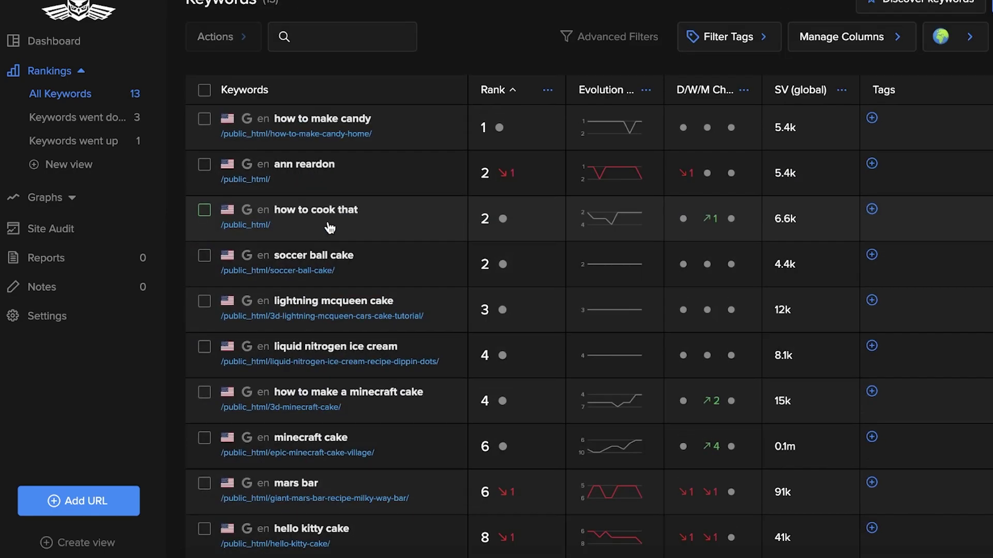
scroll(328, 226, "down", 2)
scroll(331, 227, "up", 12)
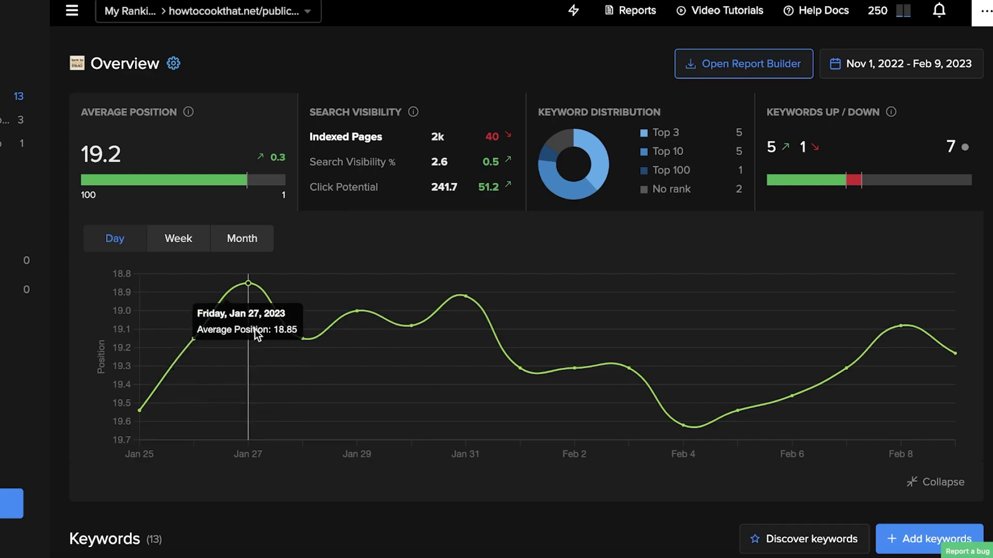
- Compare the average position chart by week and by month, ending on the daily view
left_click(163, 241)
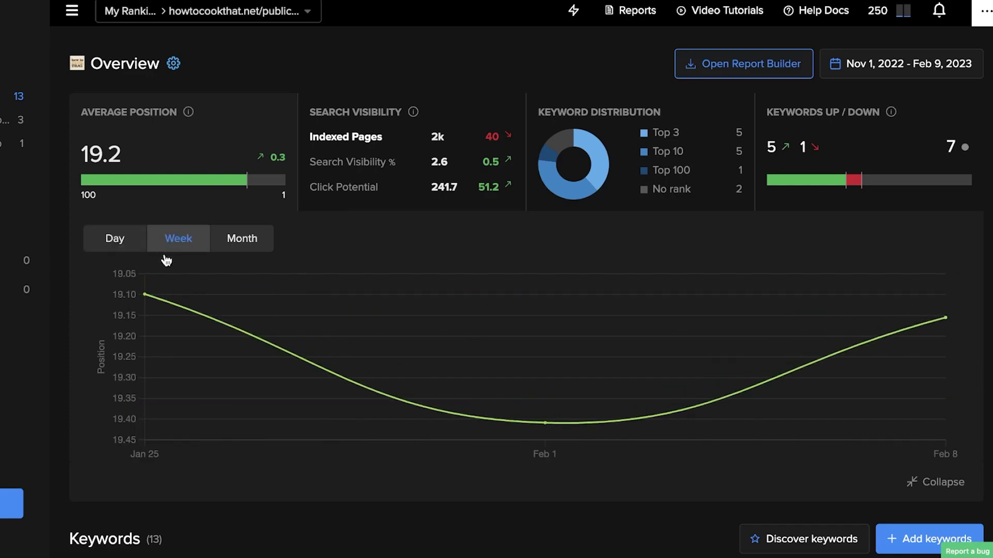
left_click(237, 244)
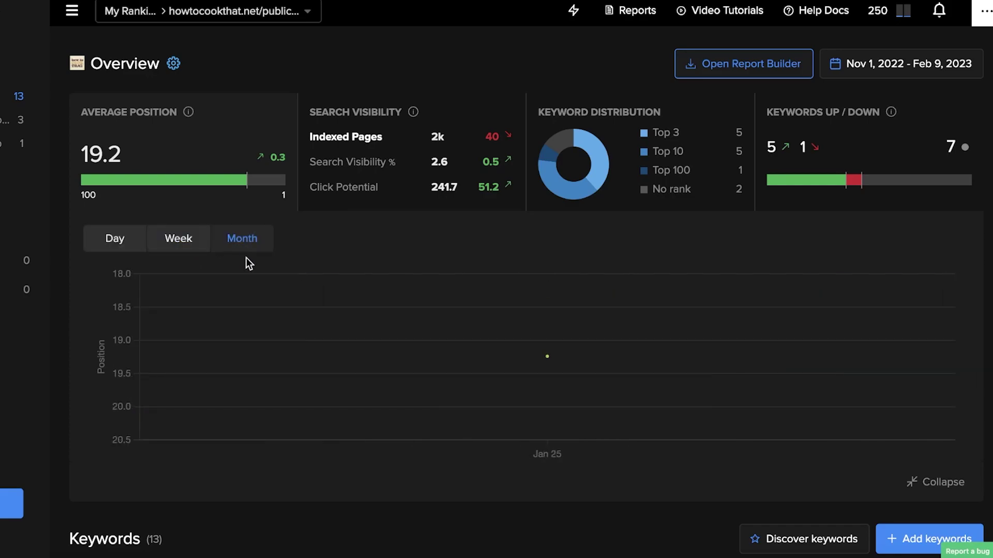
left_click(193, 243)
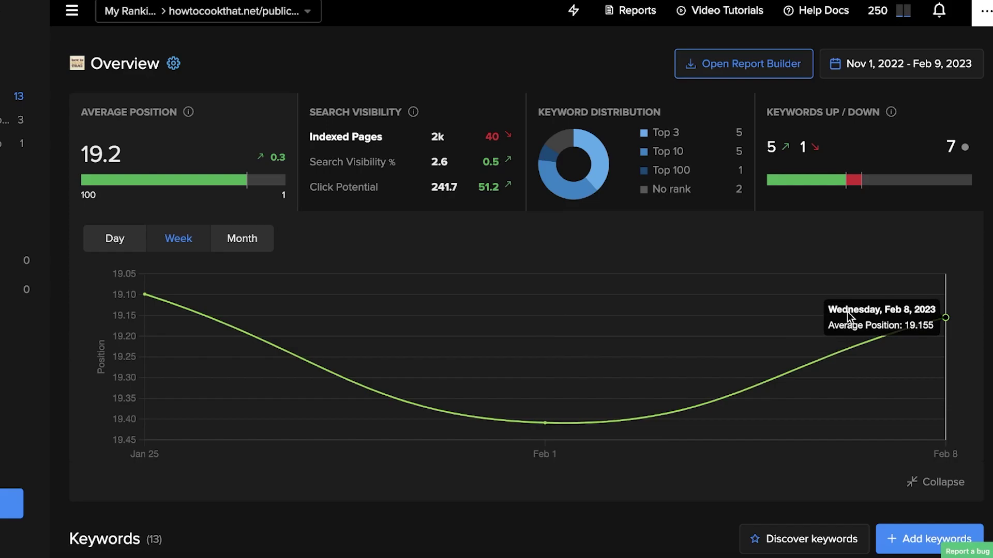
left_click(112, 248)
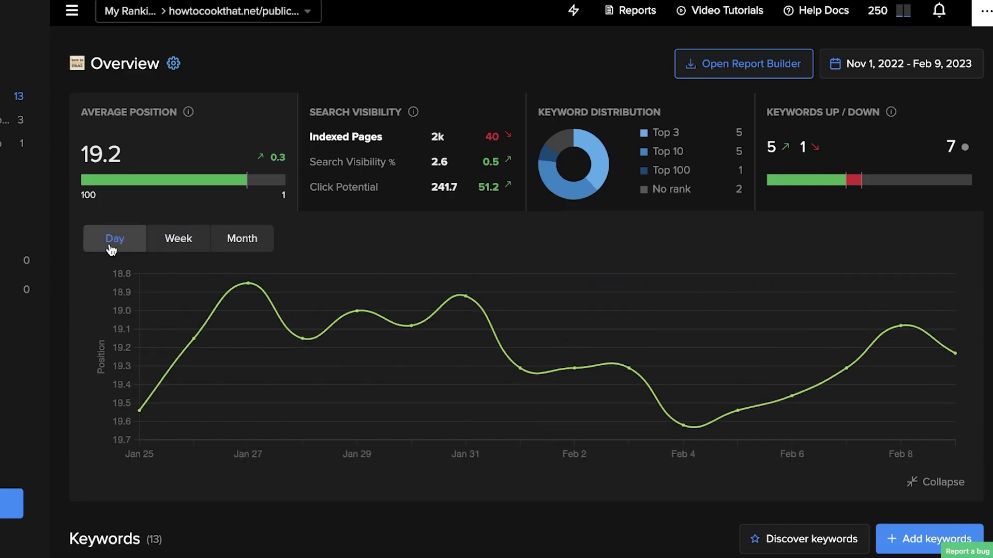
- Review the keyword rankings and open the page for adding keywords to the site
scroll(308, 314, "down", 10)
scroll(192, 86, "up", 3)
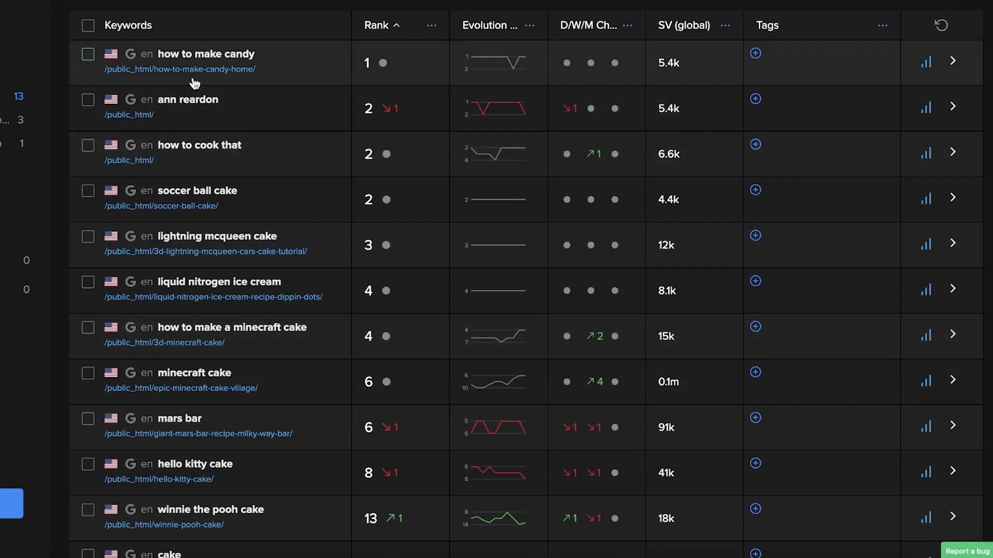
scroll(233, 408, "down", 3)
scroll(233, 414, "up", 5)
scroll(207, 318, "up", 7)
scroll(701, 380, "down", 1)
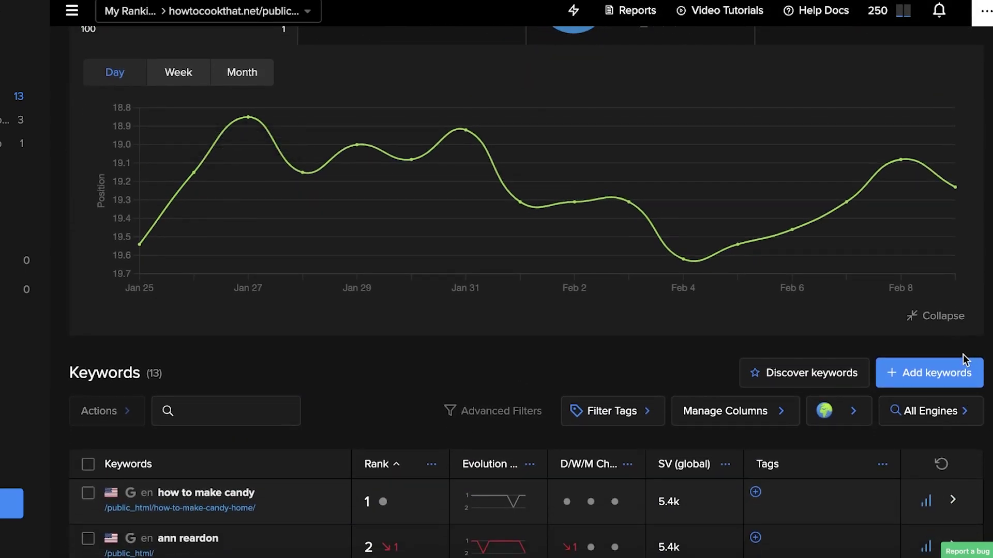
left_click(933, 374)
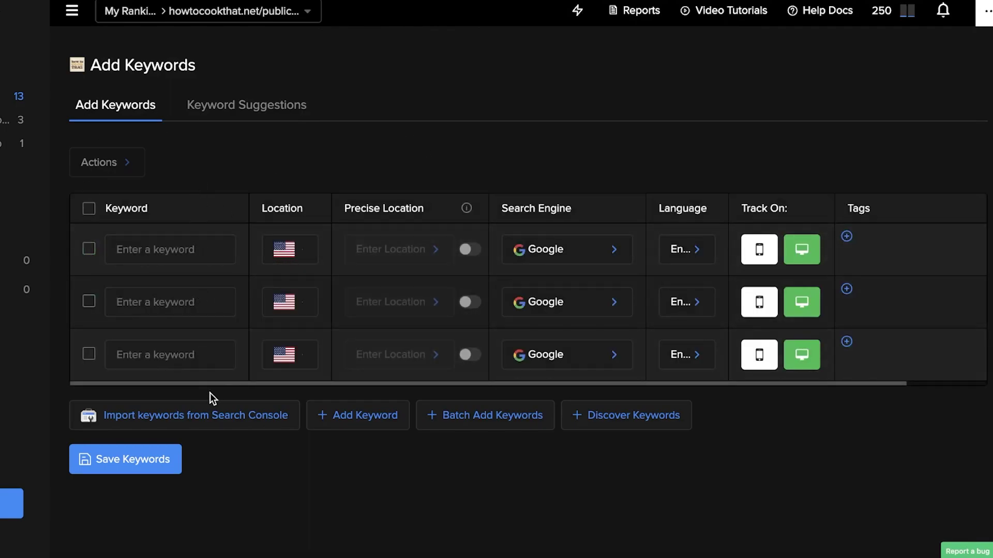
left_click(245, 422)
left_click(310, 250)
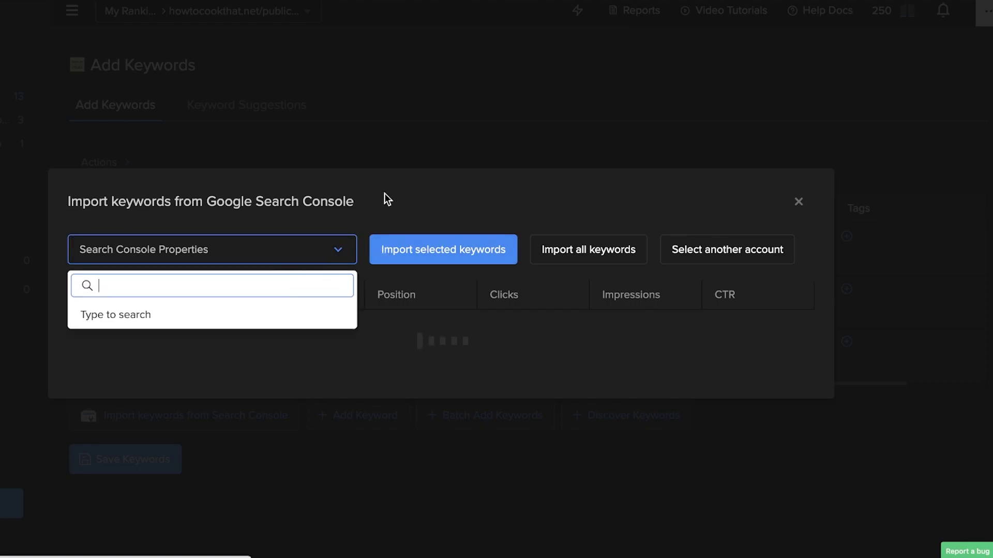
left_click(385, 251)
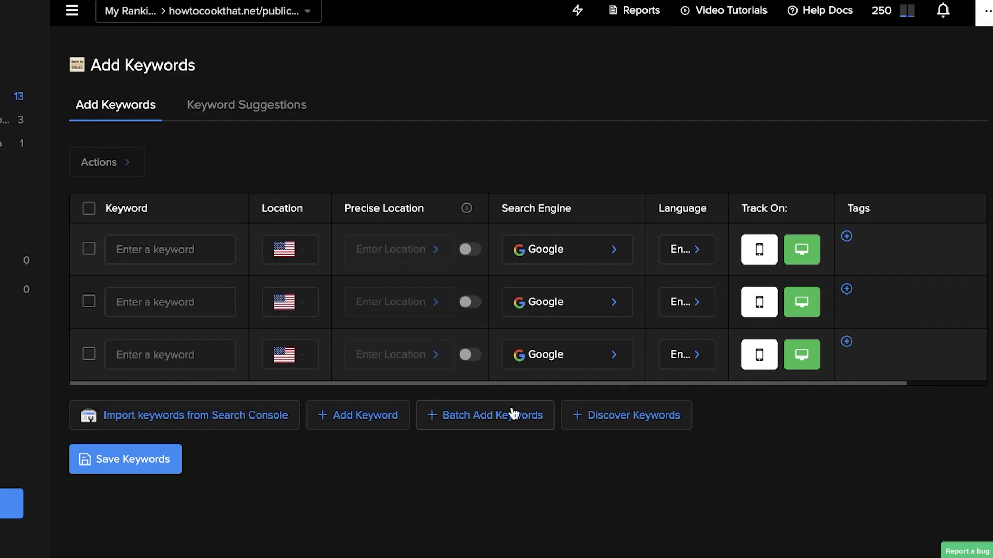
- Add the discovered keywords "buttercream frosting" and "cake minecraft" to the list twice
left_click(626, 418)
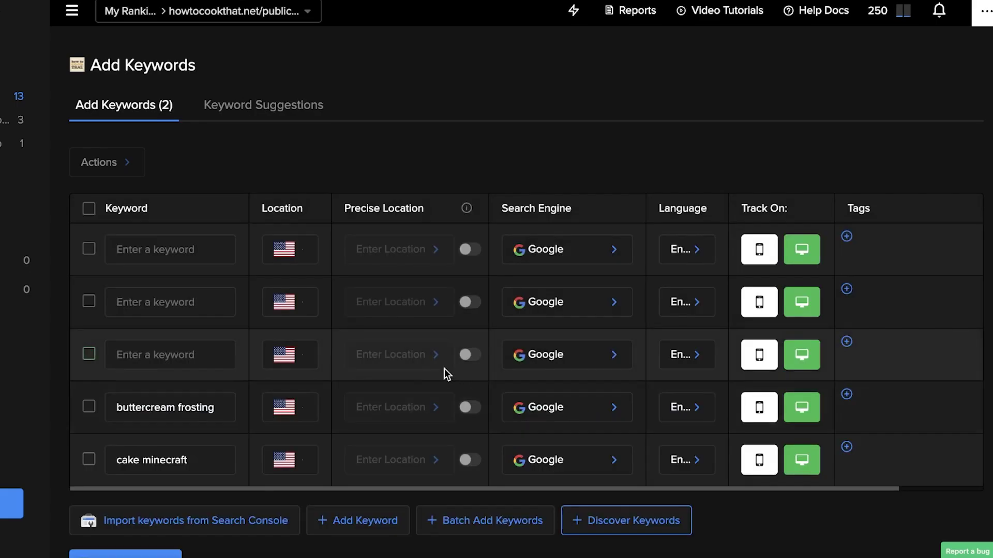
scroll(284, 514, "down", 1)
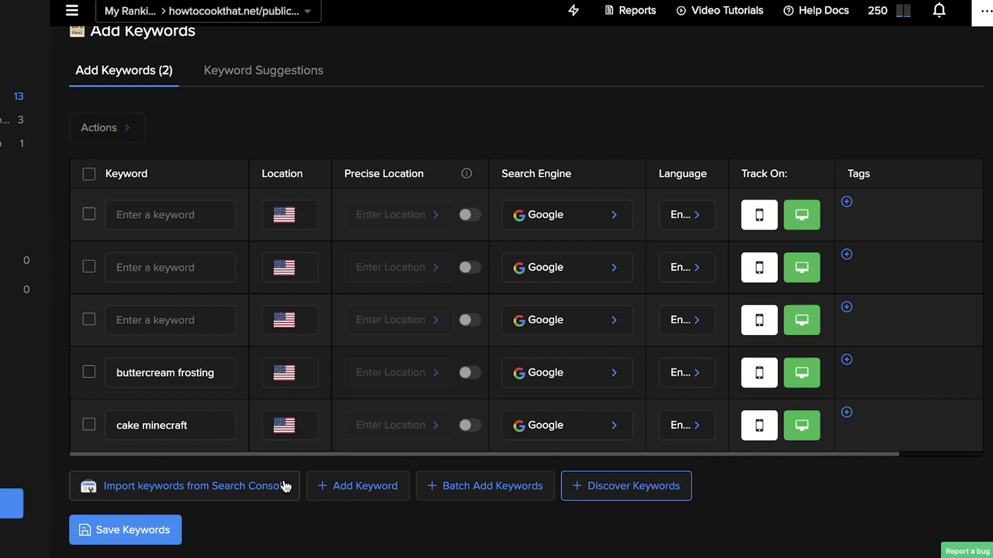
scroll(168, 400, "down", 1)
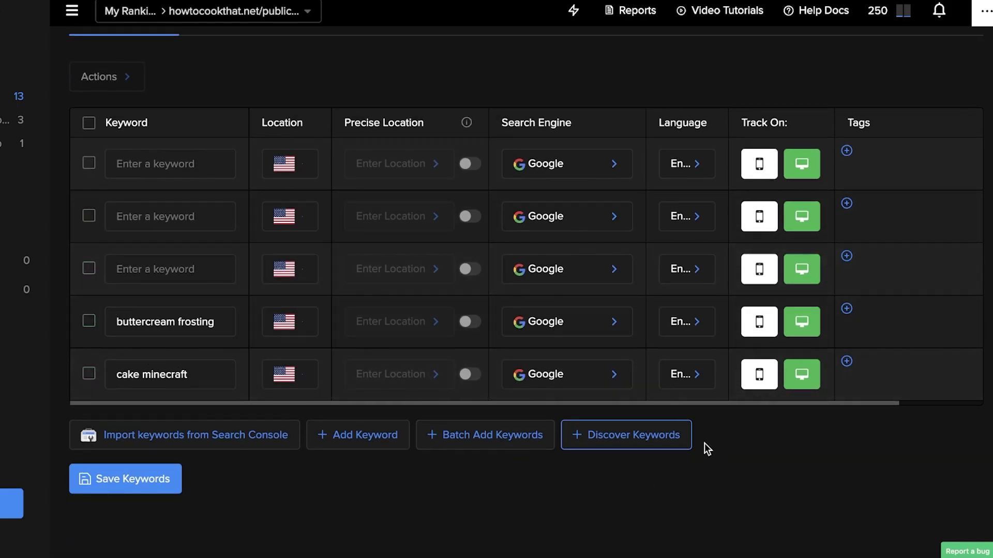
left_click(639, 439)
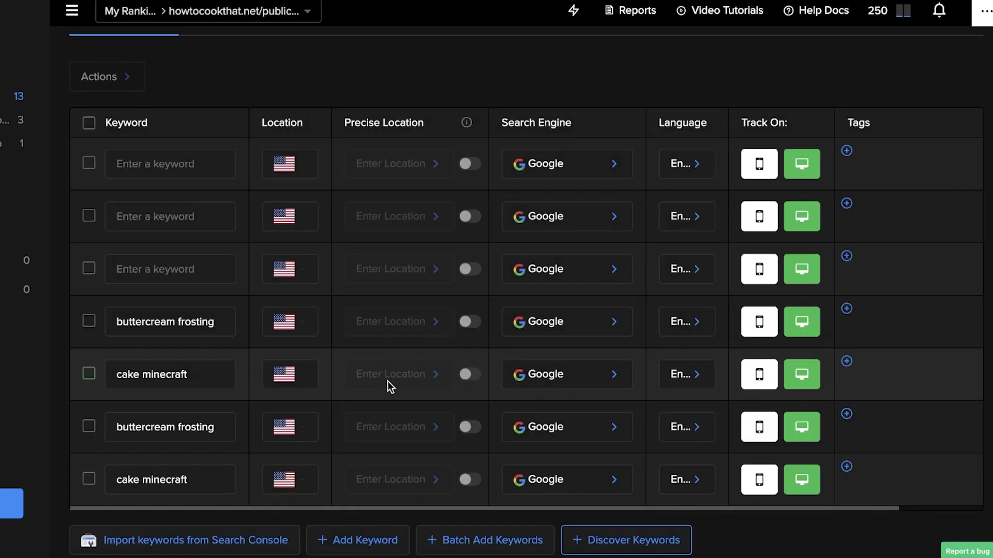
- Select all four filled rows for "buttercream frosting" and "cake minecraft", leaving the empty rows unselected
scroll(207, 385, "down", 2)
scroll(162, 326, "up", 5)
left_click(90, 250)
left_click(89, 249)
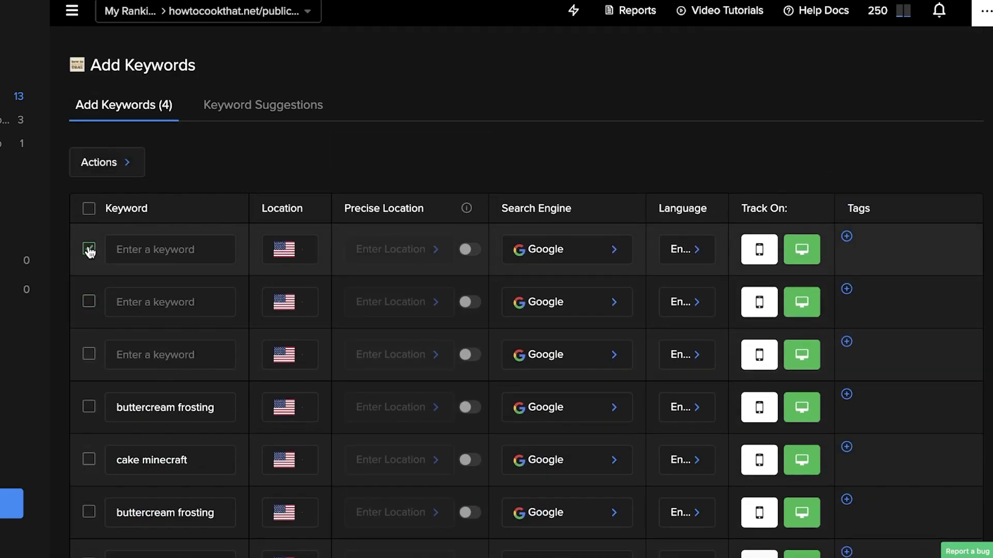
scroll(95, 284, "down", 4)
left_click(88, 217)
left_click(91, 269)
left_click(92, 322)
left_click(90, 374)
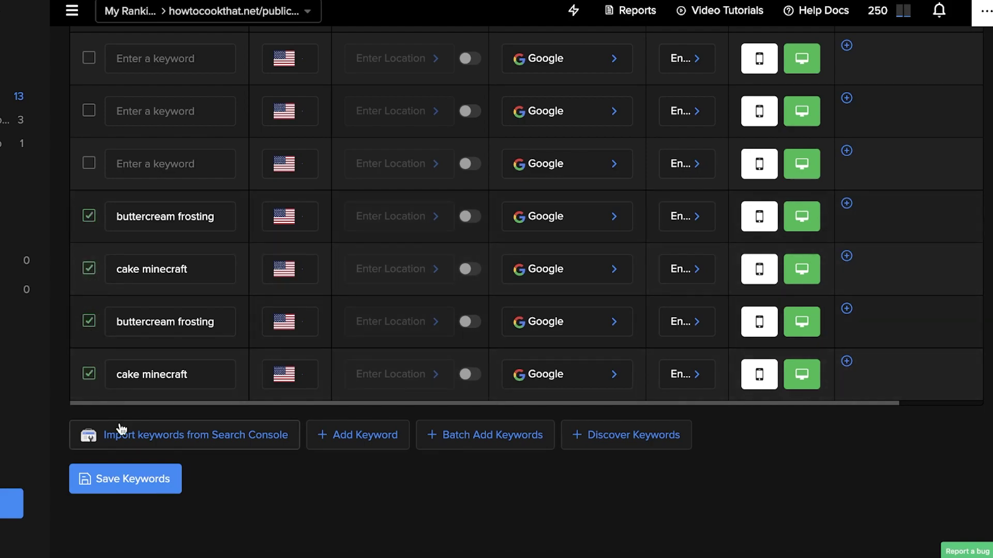
- Save the keywords, dismiss the warning, and save the two duplicate rows with mobile tracking instead of desktop
left_click(122, 492)
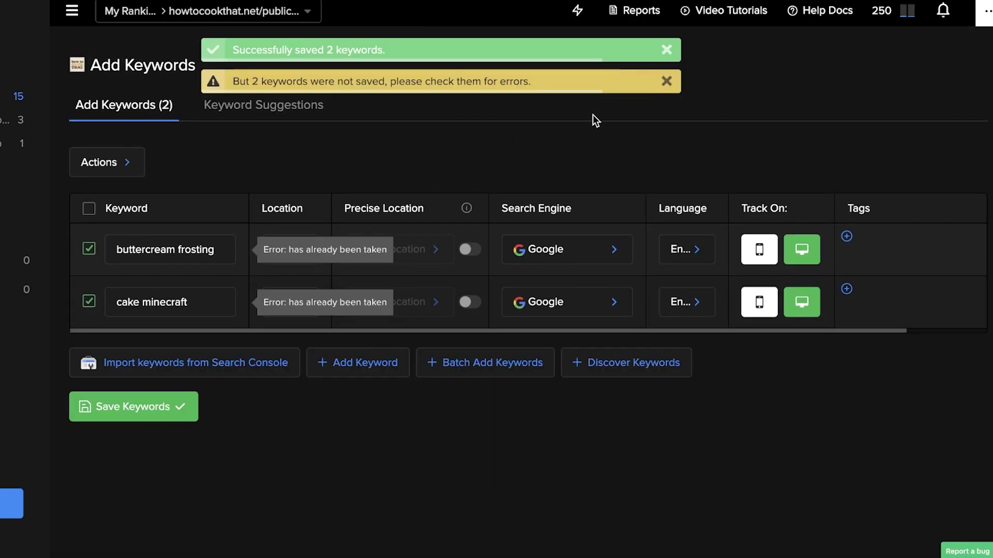
left_click(666, 81)
left_click(176, 406)
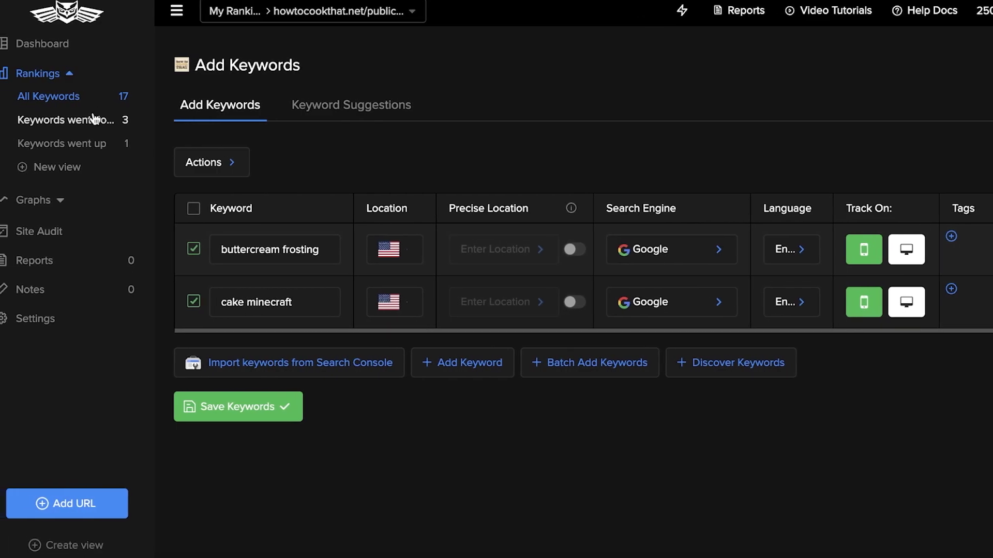
- View the overview of keywords that went down and the overview of keywords that went up
left_click(94, 124)
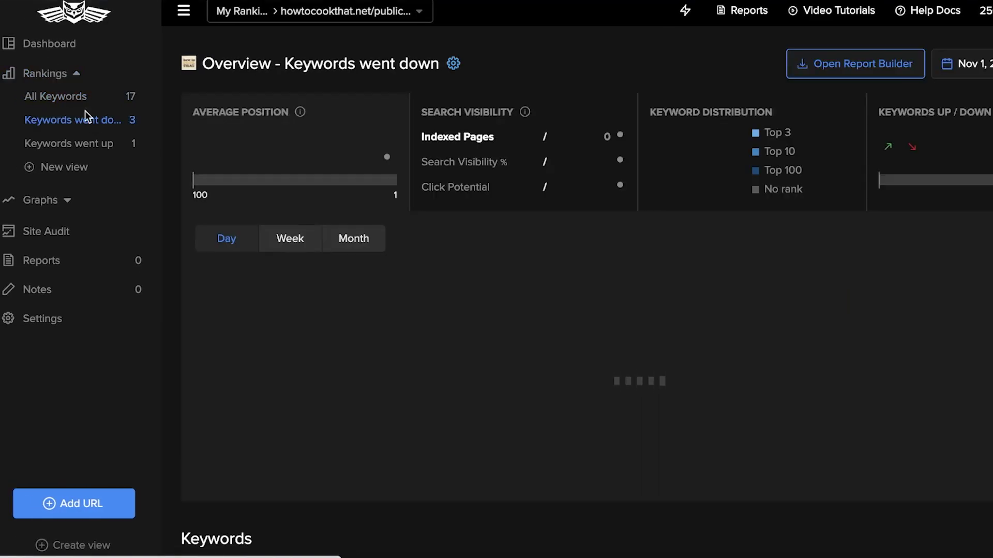
mouse_move(569, 289)
left_click(83, 144)
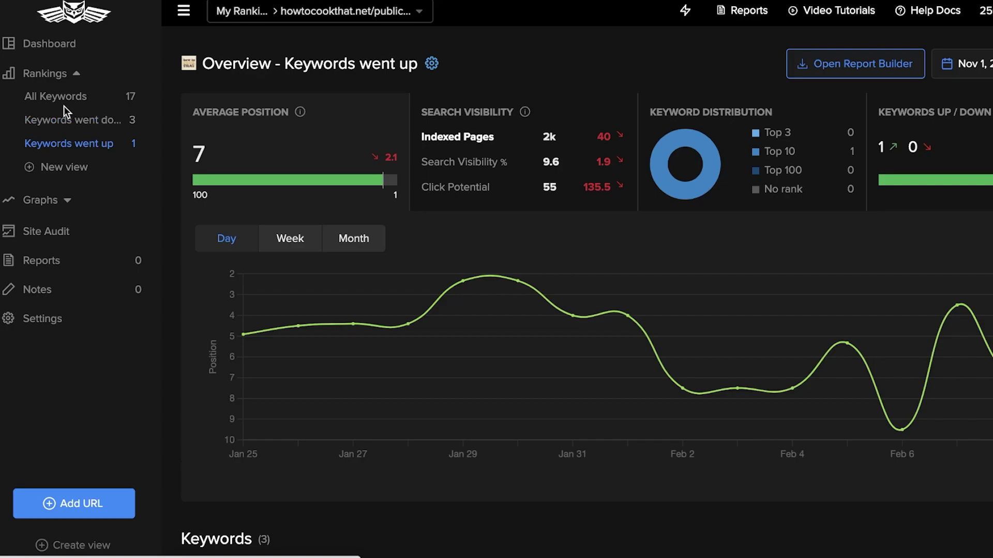
- Return to the Keywords went down view and examine the rank changes in its keyword table
left_click(73, 122)
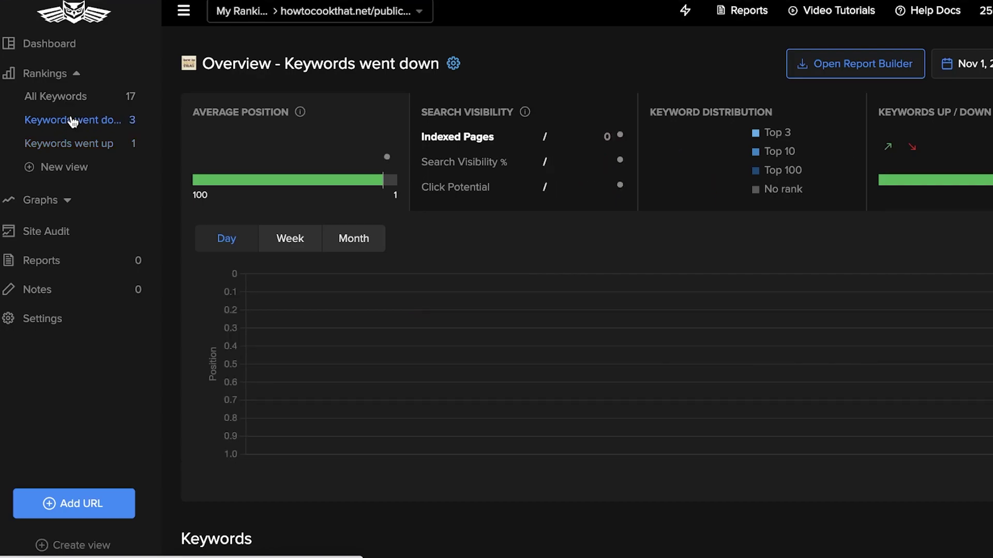
scroll(421, 185, "down", 6)
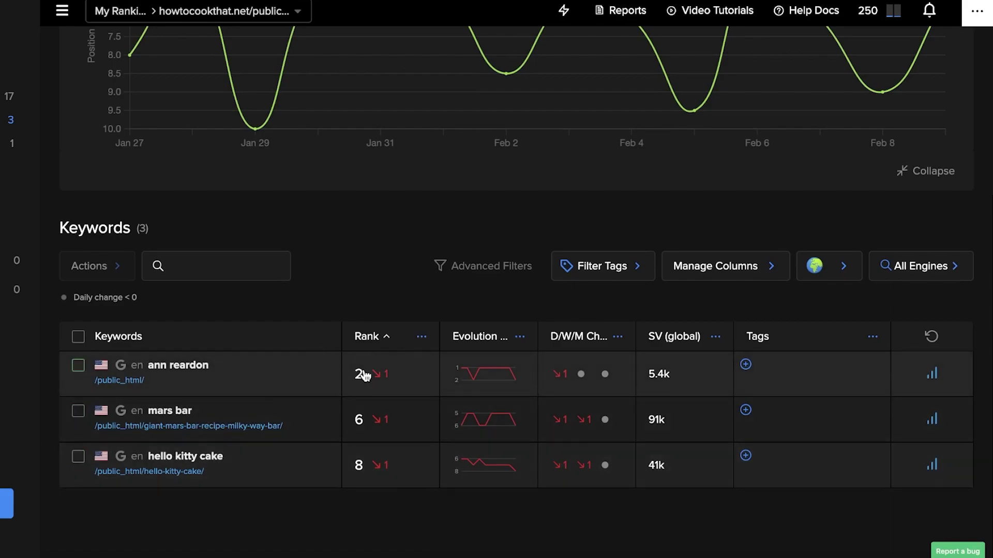
mouse_move(382, 379)
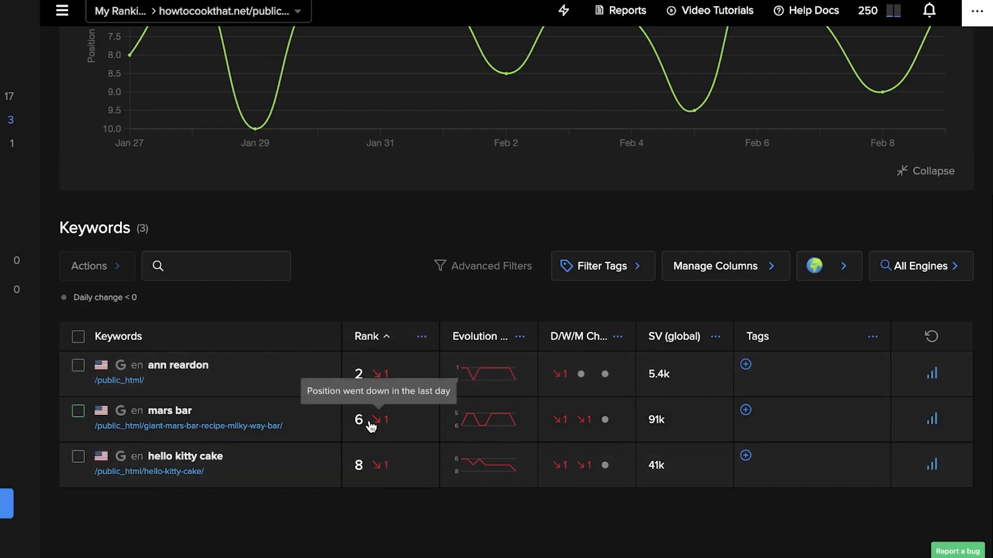
- Select the keyword "ann reardon" in the Keywords went down table and add the tag "ann" to it
left_click(480, 340)
left_click(494, 369)
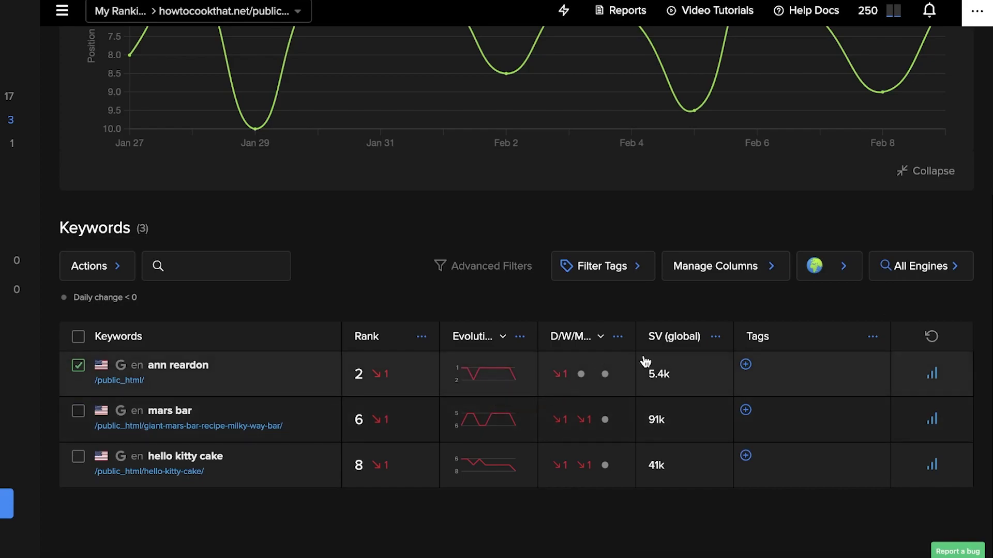
scroll(677, 361, "up", 2)
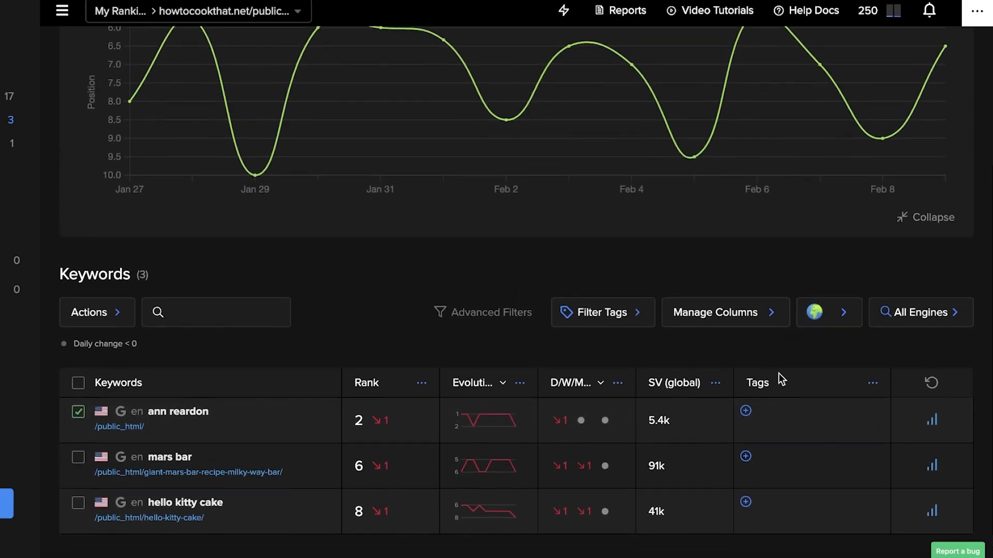
left_click(746, 412)
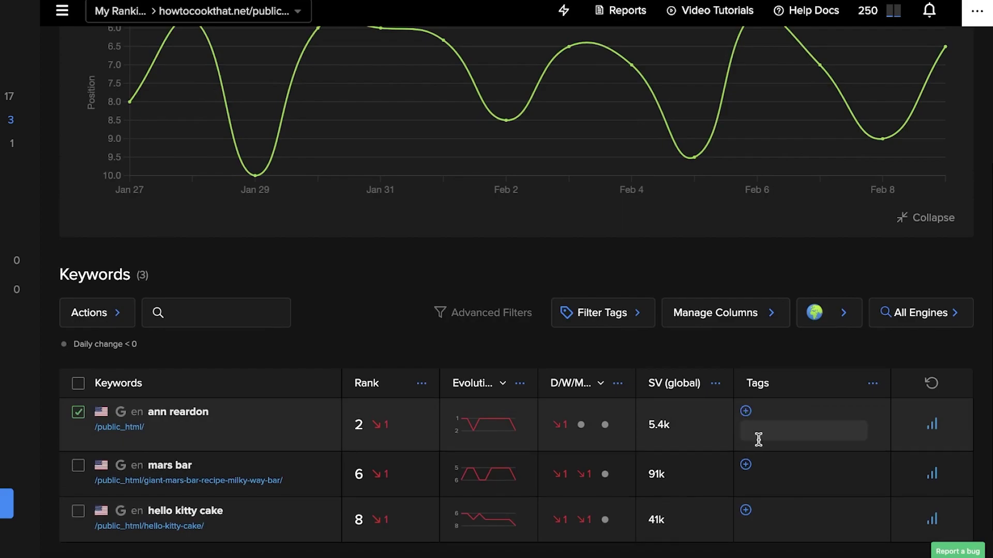
type("ann")
key("Return")
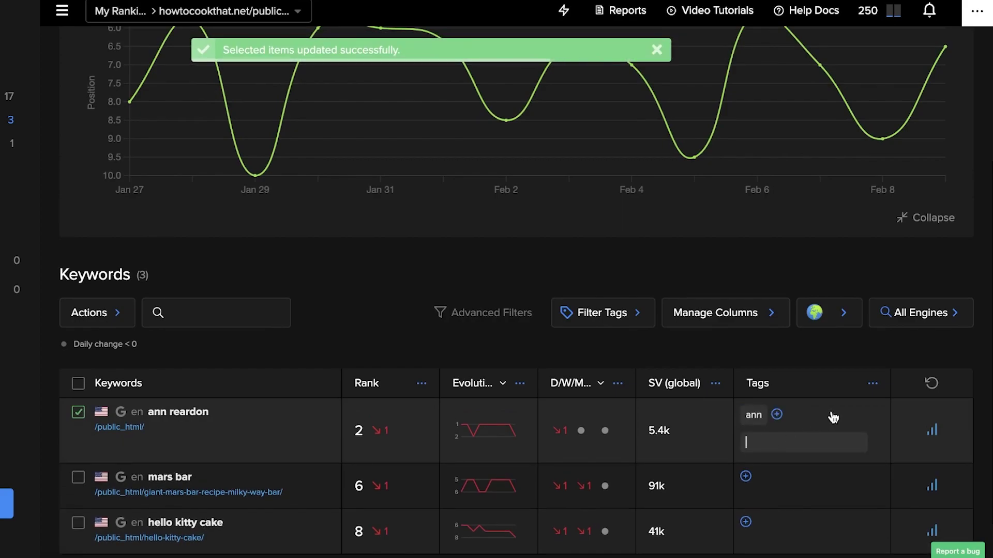
left_click(879, 387)
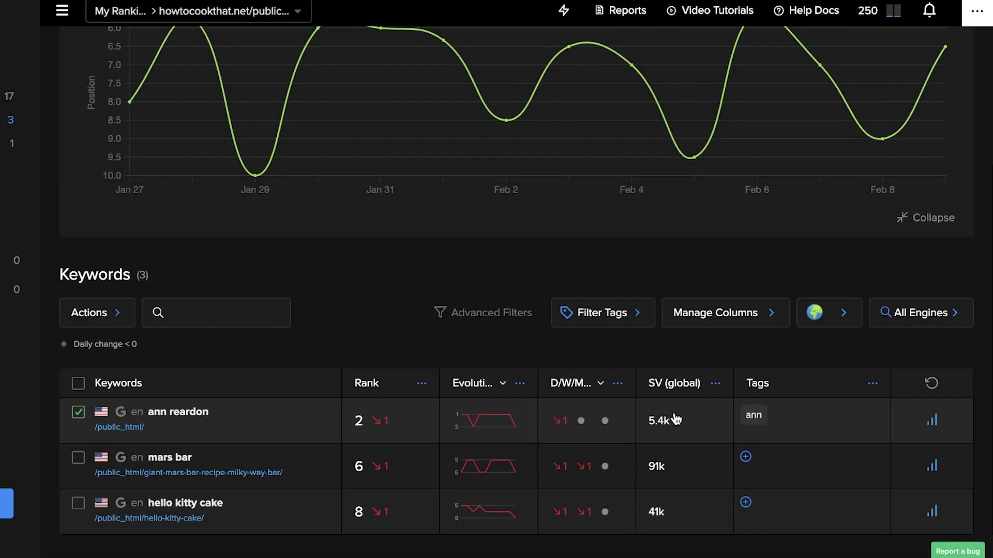
- Start a new keyword view for the site and look at its filter field choices
scroll(678, 409, "up", 5)
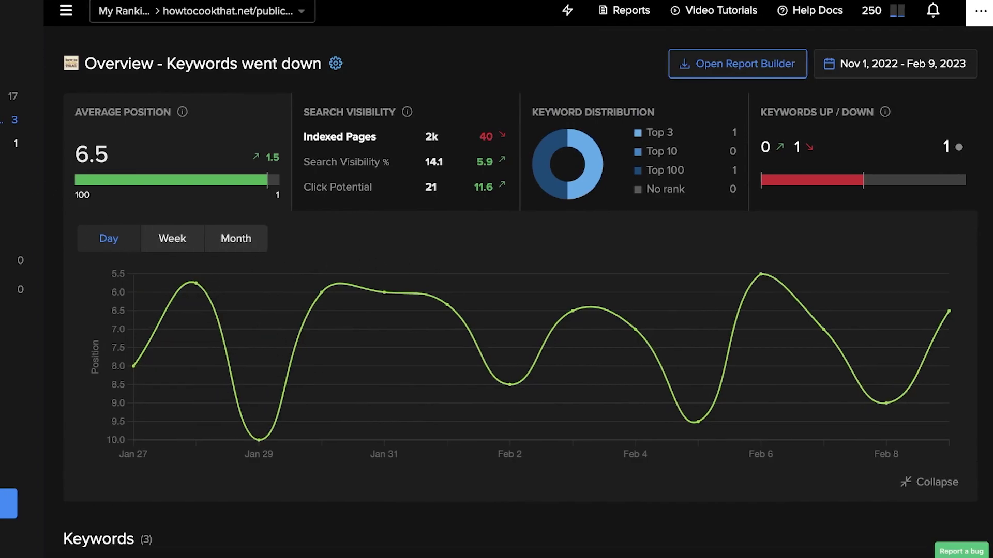
left_click(29, 167)
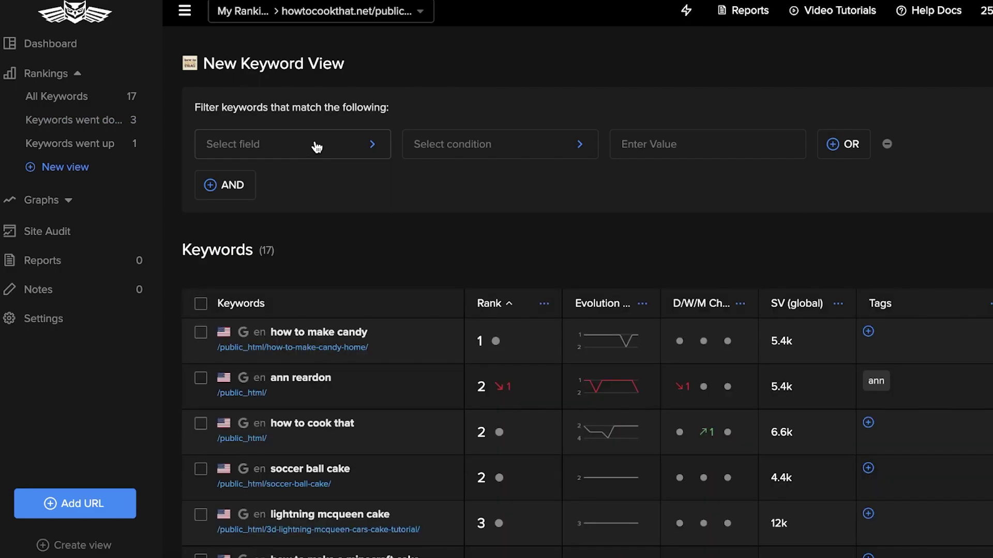
left_click(316, 147)
left_click(688, 264)
- Look through the full keyword list beneath the new view's filter, checking ranks, evolution and search volumes
scroll(687, 269, "down", 8)
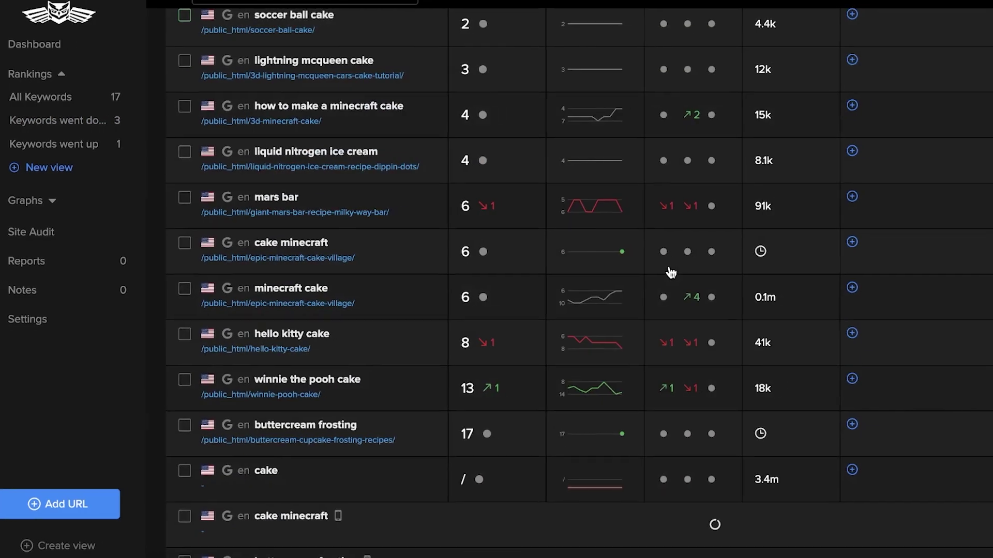
scroll(673, 273, "down", 3)
scroll(627, 275, "up", 7)
scroll(592, 279, "up", 5)
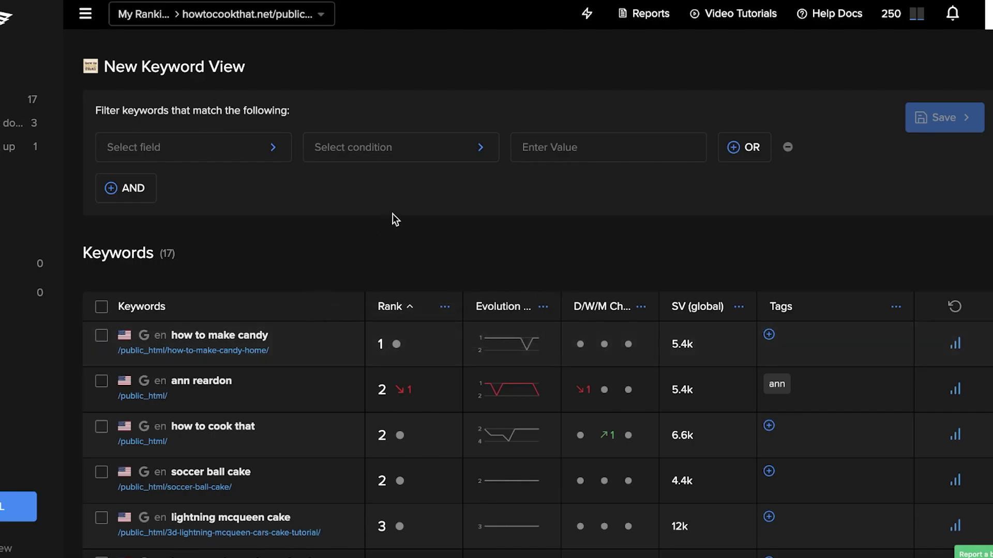
scroll(394, 213, "down", 1)
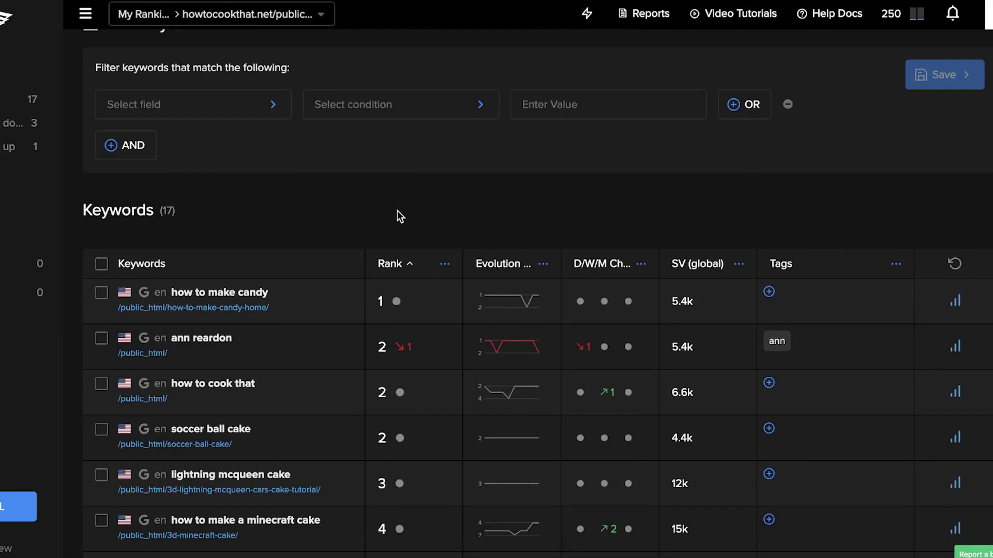
scroll(401, 216, "down", 5)
scroll(215, 221, "down", 4)
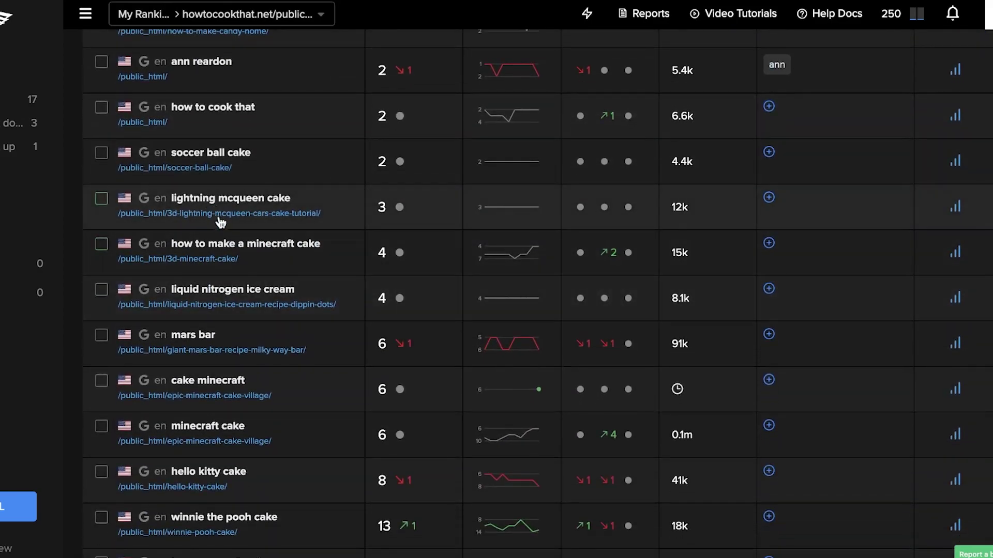
scroll(215, 348, "up", 9)
- Select the keywords "how to make candy", "ann reardon" and "how to cook that"
left_click(102, 247)
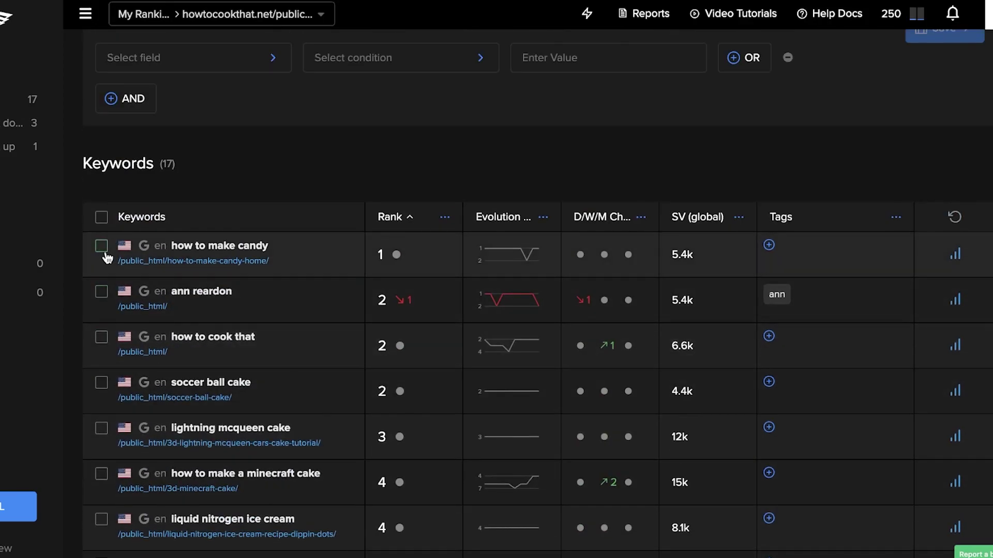
left_click(104, 291)
left_click(106, 339)
- Set the new view's filter to Keyword contains, leaving its value empty
left_click(251, 71)
left_click(237, 120)
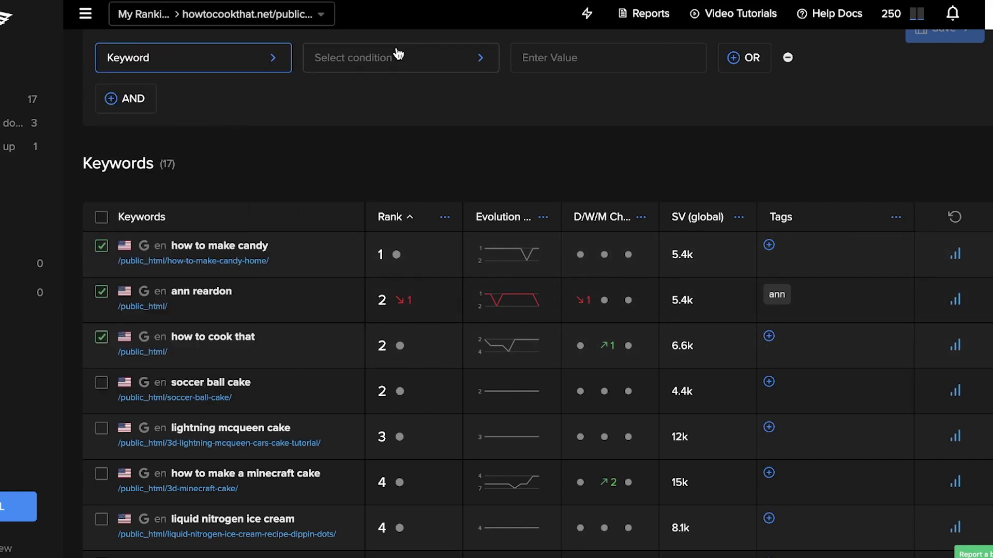
left_click(396, 58)
left_click(399, 123)
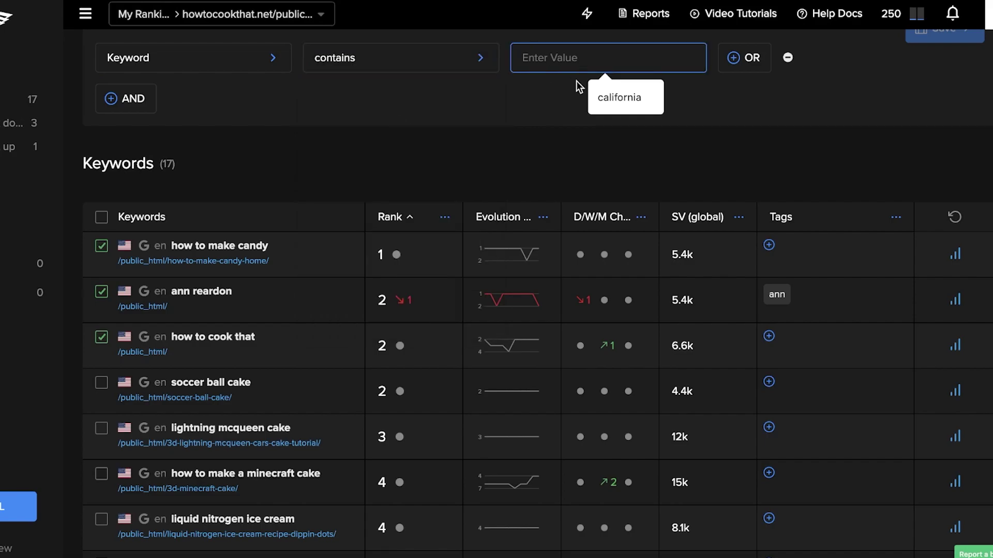
scroll(572, 88, "down", 3)
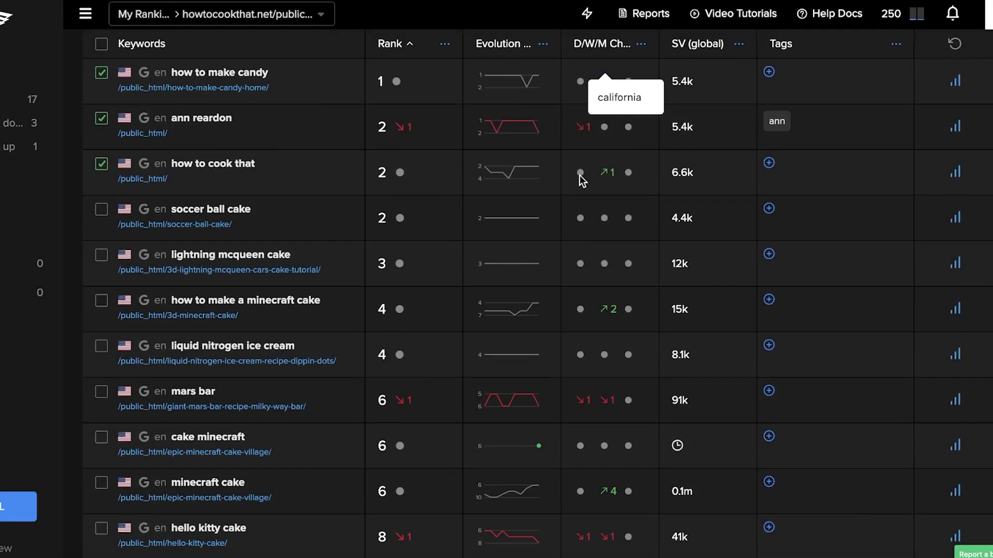
scroll(583, 177, "up", 5)
left_click(561, 228)
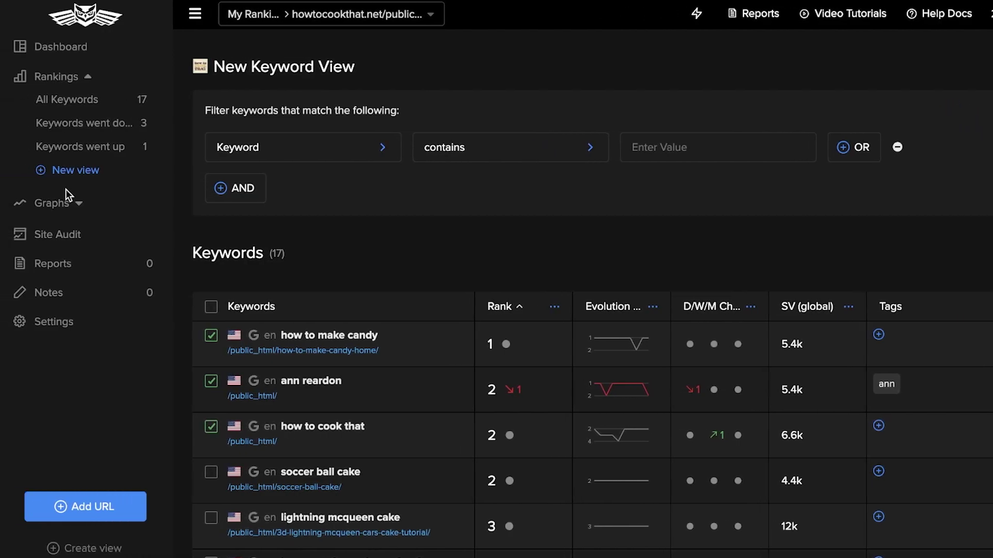
- Open the Basic metrics graph, compare its Week and Month groupings, and leave it grouped by week
left_click(66, 192)
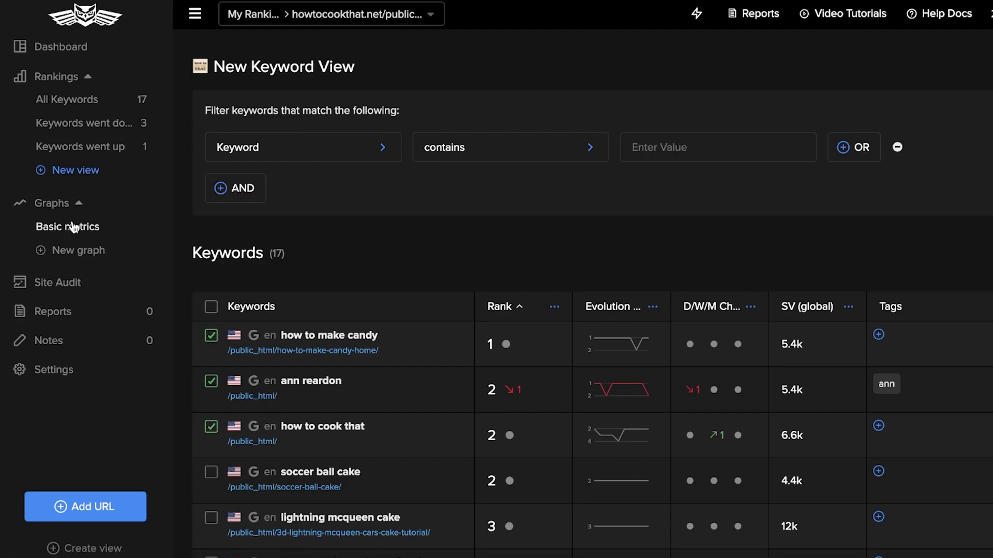
left_click(74, 228)
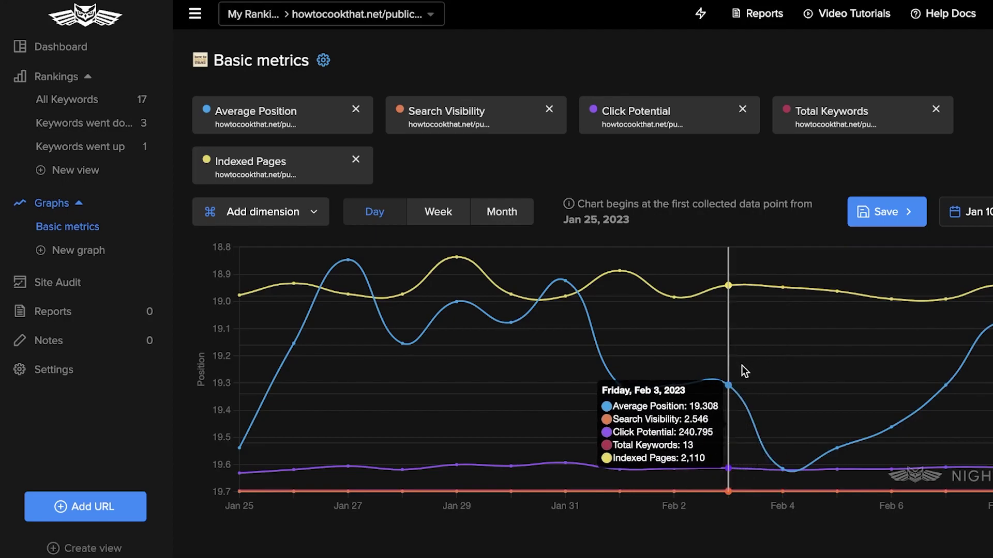
left_click(438, 213)
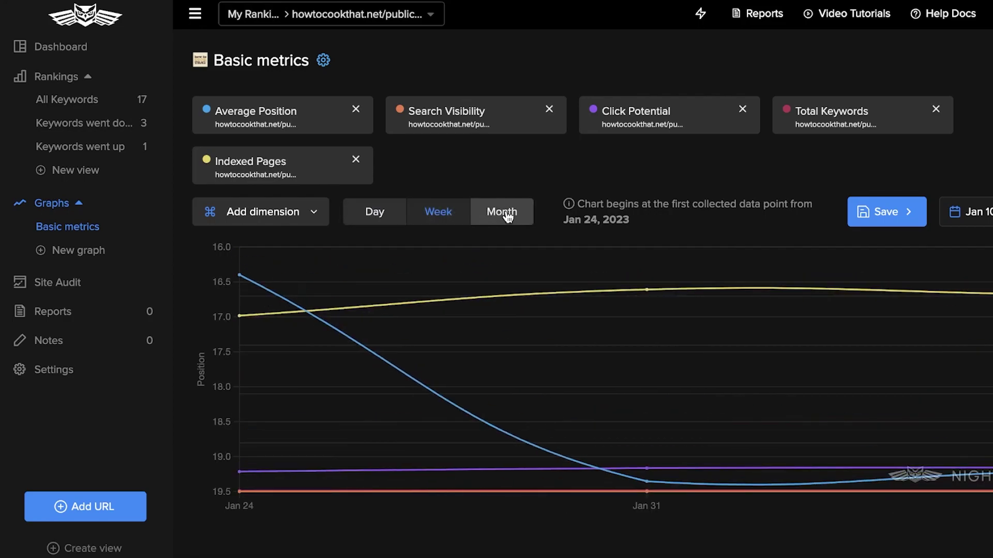
left_click(508, 217)
left_click(445, 214)
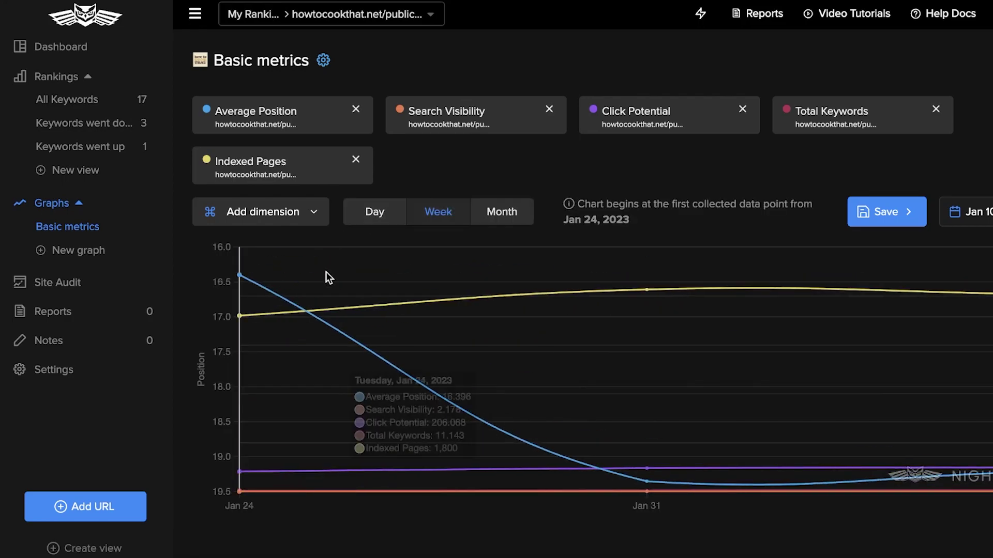
- Examine the weekly Basic metrics chart and the notes section beneath it
scroll(445, 281, "down", 5)
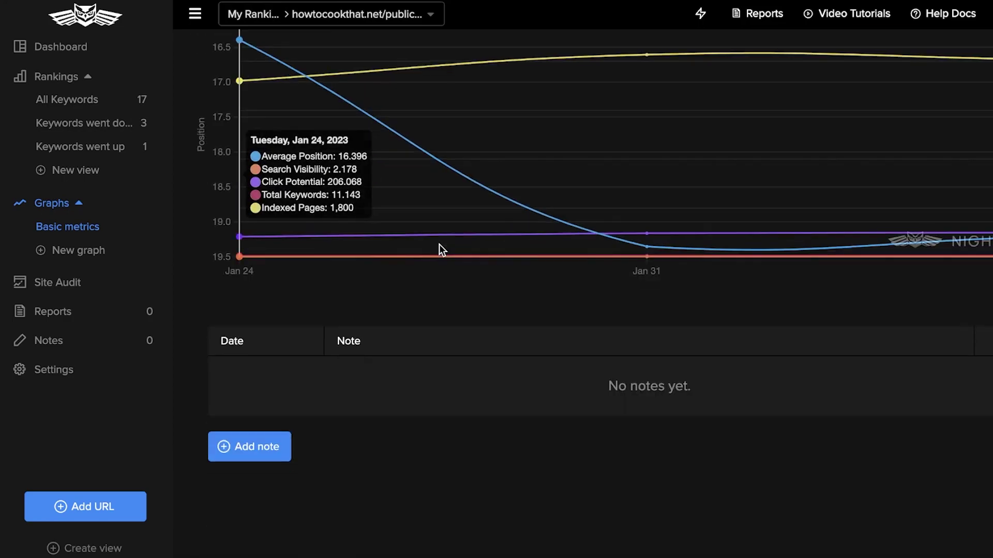
scroll(442, 248, "up", 2)
scroll(442, 265, "down", 2)
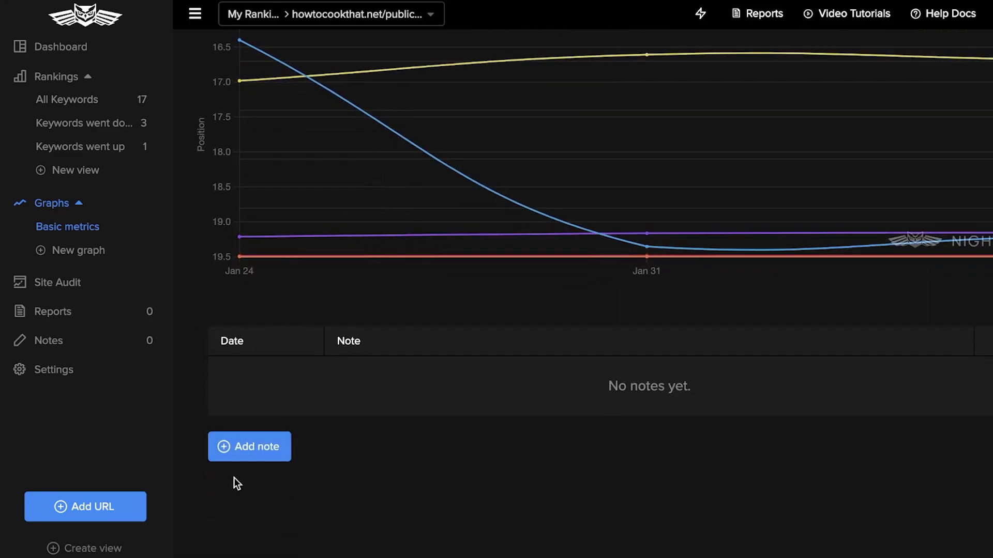
scroll(294, 423, "up", 4)
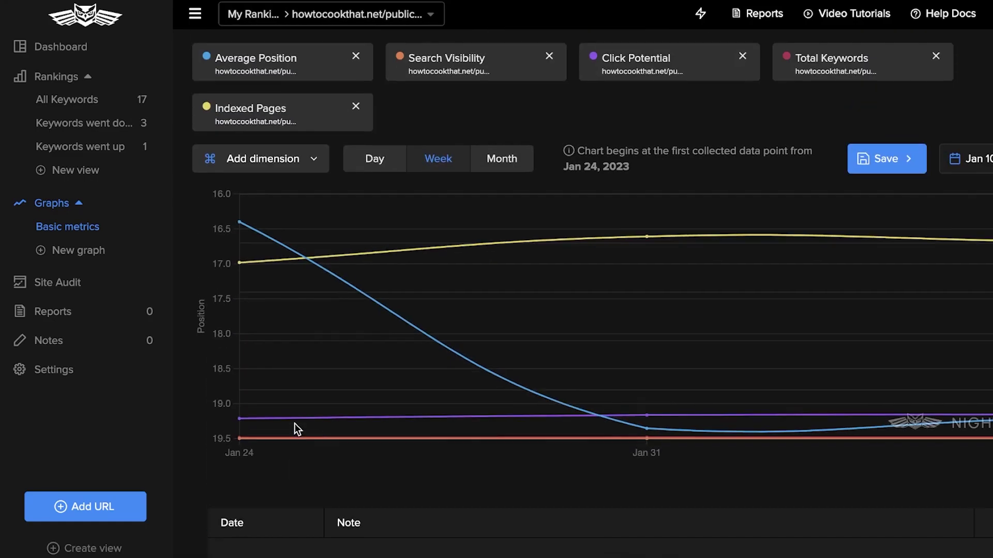
scroll(294, 424, "up", 1)
scroll(421, 387, "down", 1)
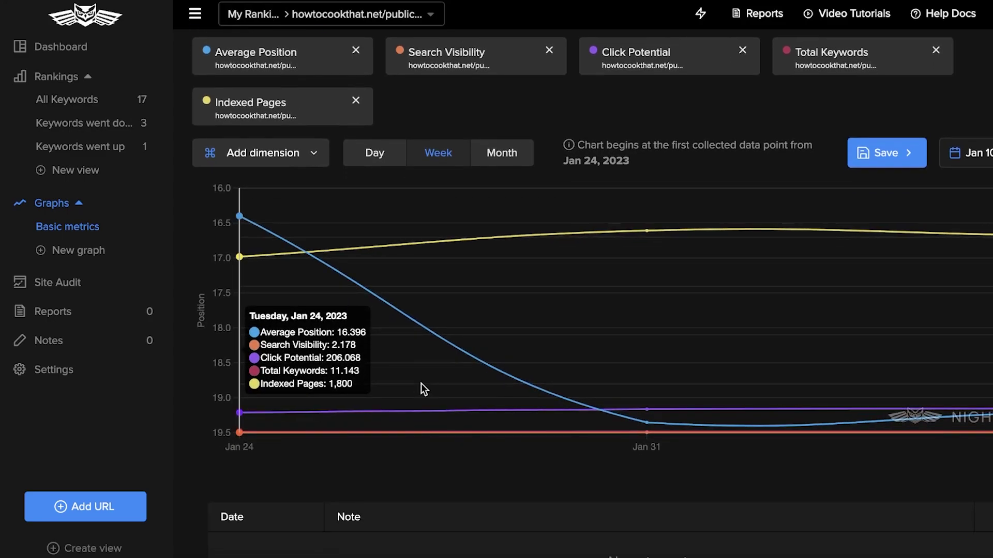
scroll(475, 360, "down", 3)
scroll(483, 361, "up", 3)
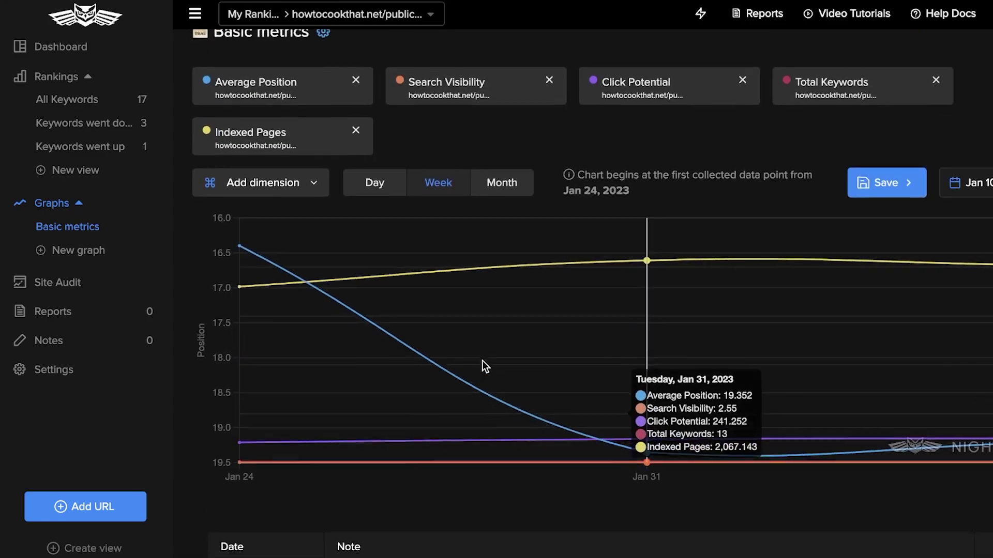
scroll(485, 366, "down", 1)
scroll(482, 363, "down", 5)
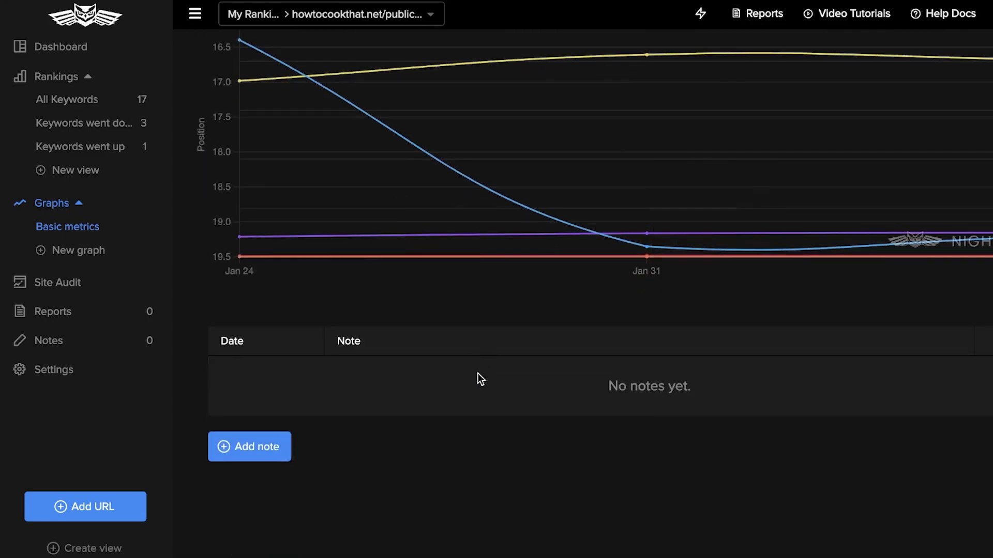
scroll(478, 373, "up", 5)
scroll(479, 373, "up", 2)
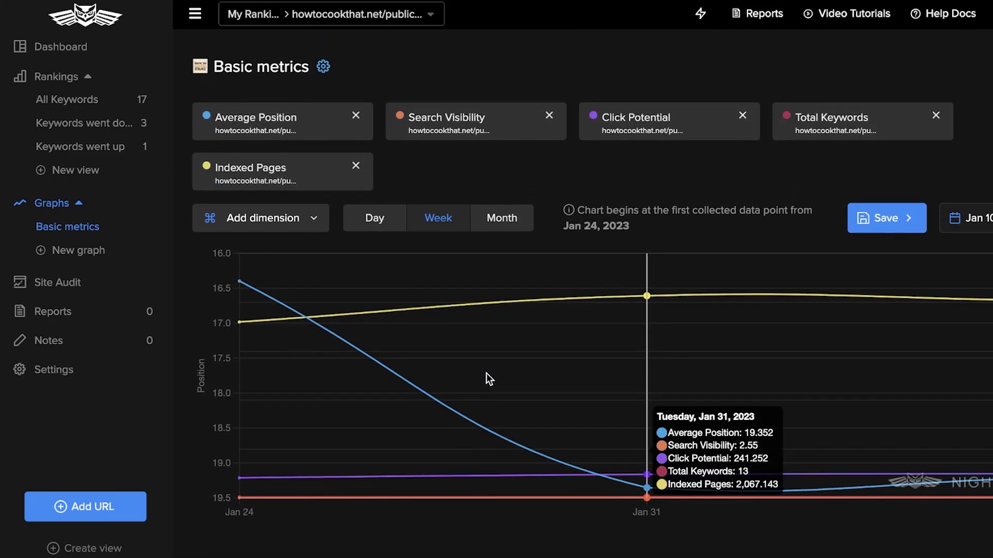
scroll(488, 368, "down", 3)
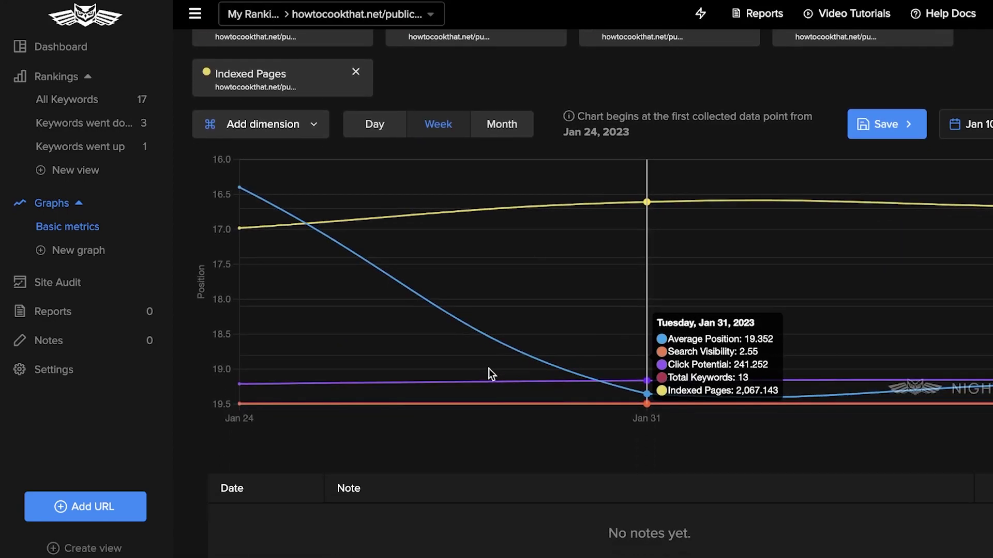
scroll(492, 364, "down", 4)
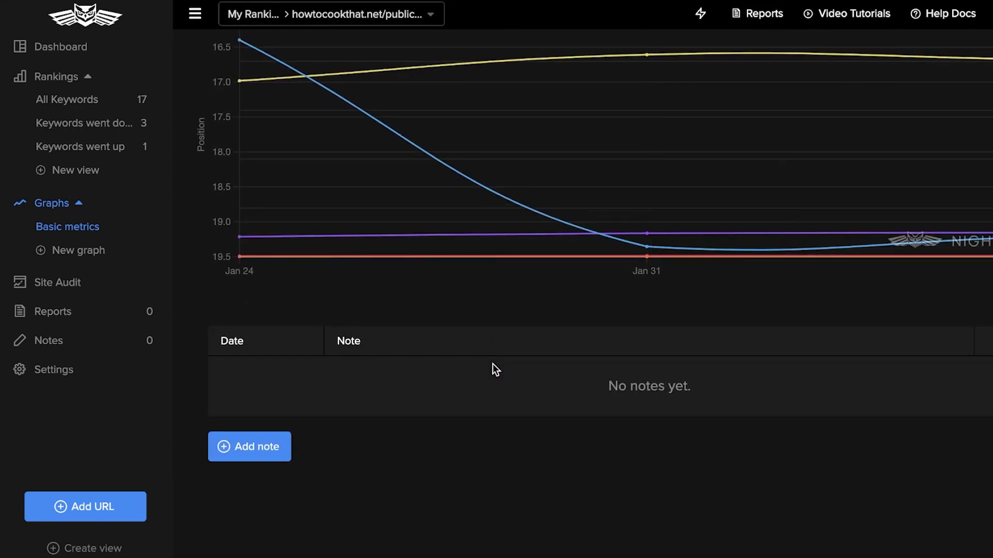
scroll(489, 368, "up", 1)
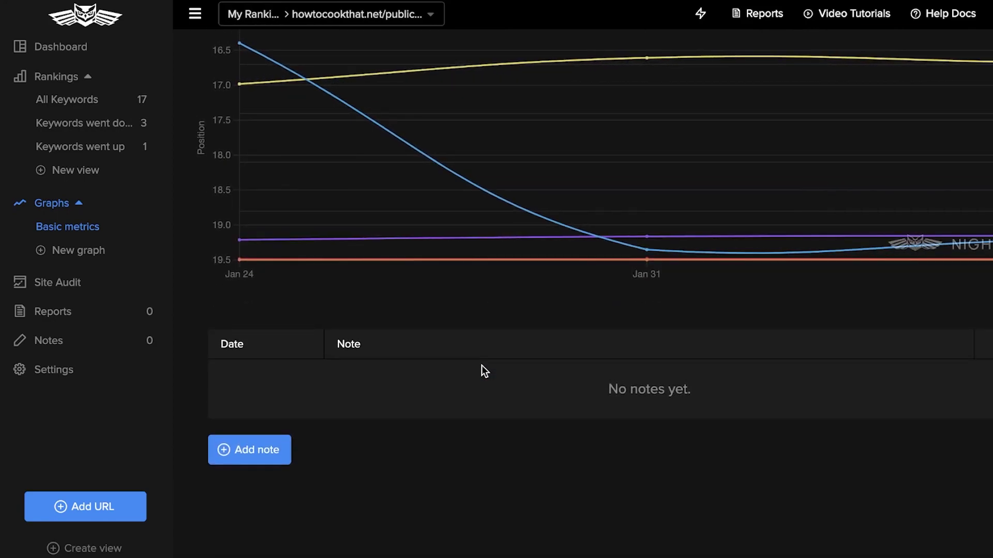
scroll(482, 365, "up", 7)
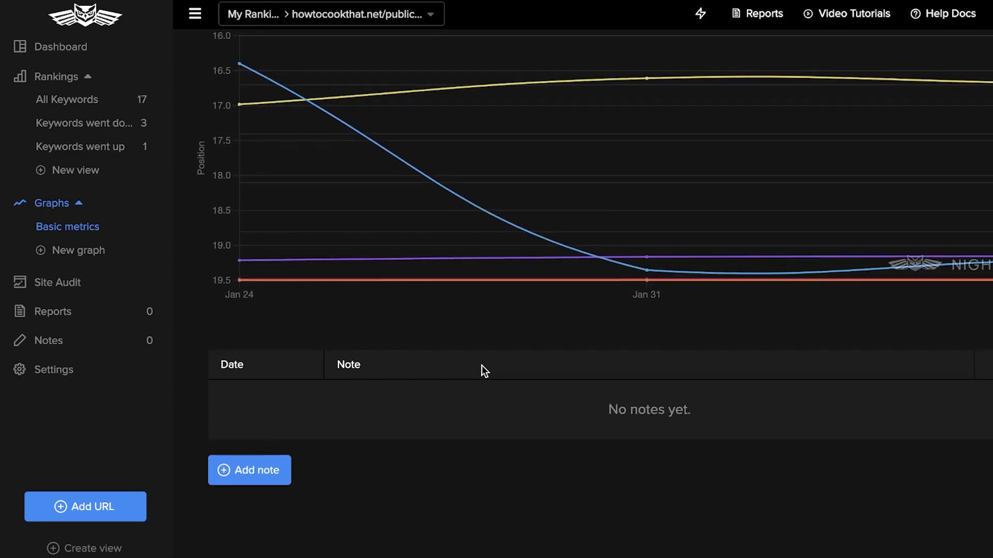
scroll(309, 393, "down", 7)
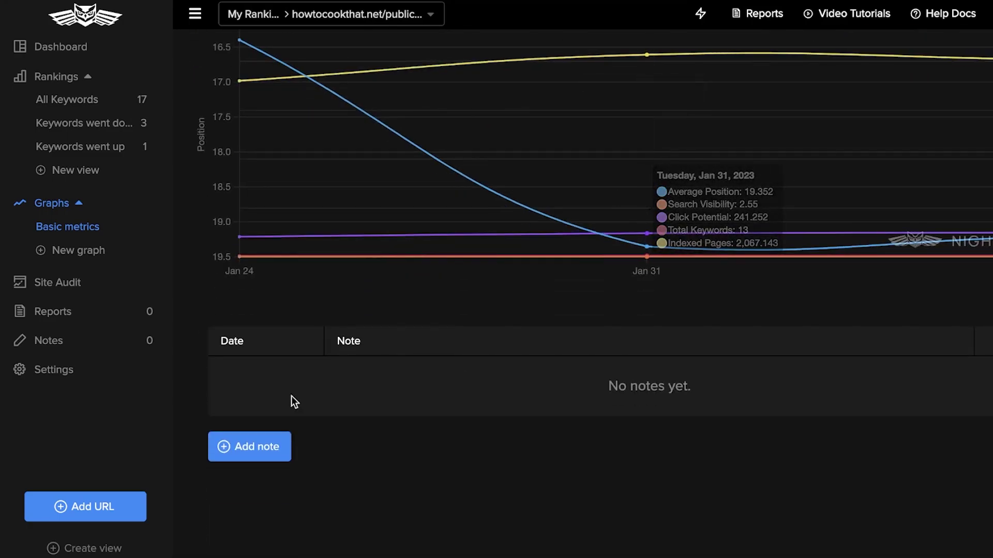
- View the form for adding a note to the graph and close it without saving
left_click(241, 443)
left_click(373, 323)
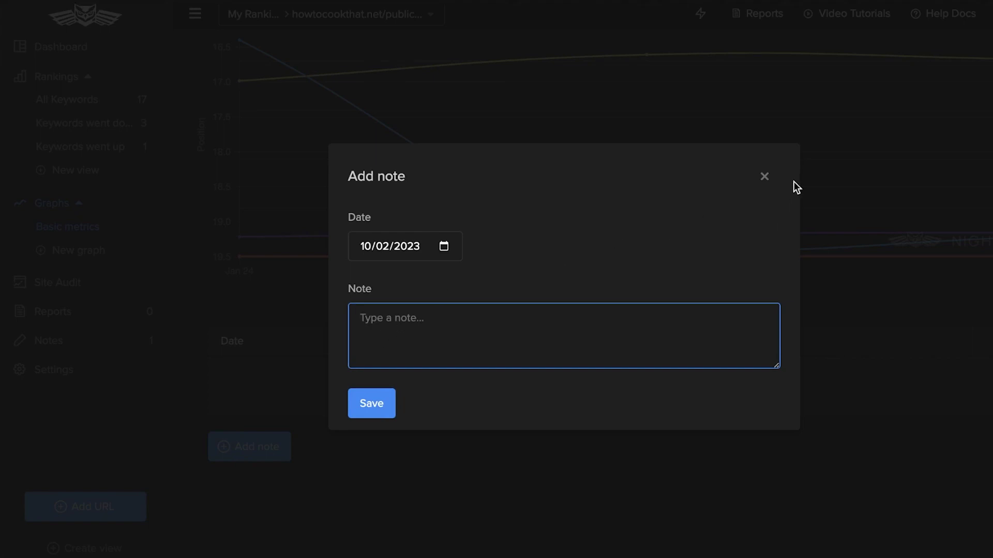
left_click(776, 178)
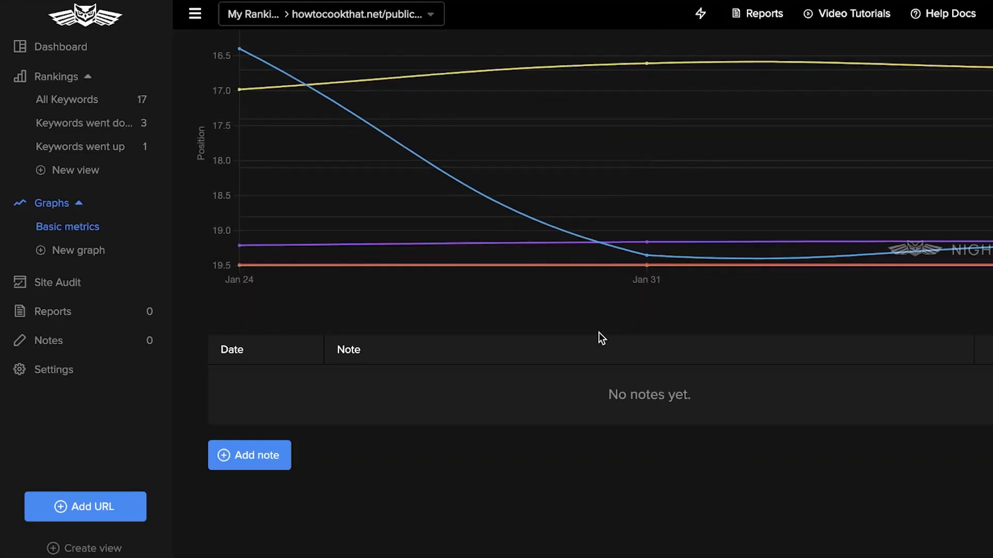
scroll(598, 338, "up", 8)
scroll(598, 338, "down", 4)
scroll(597, 334, "down", 3)
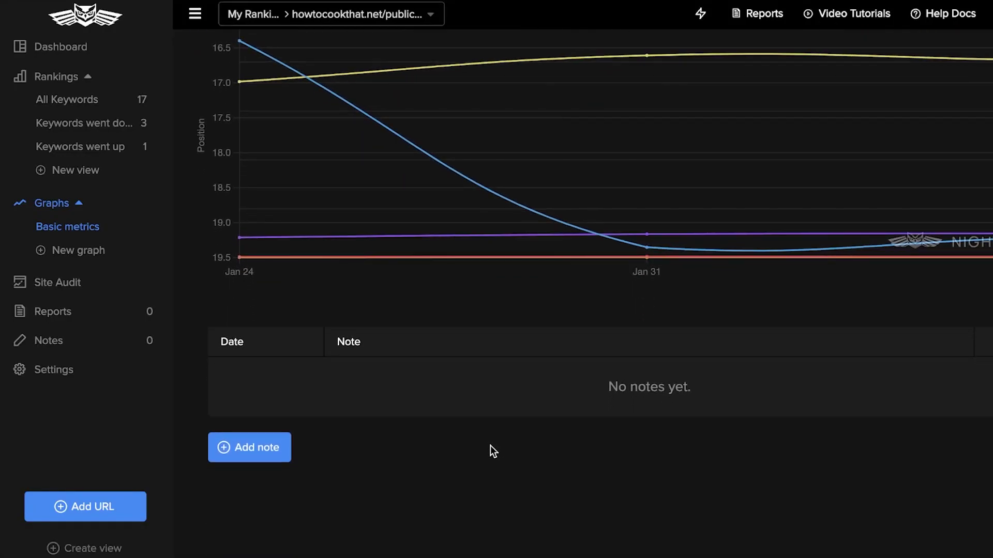
- Start a new graph and add competitor indulgewithmimi.com's Average Position, Search Visibility and Click Potential as dimensions
scroll(473, 404, "up", 5)
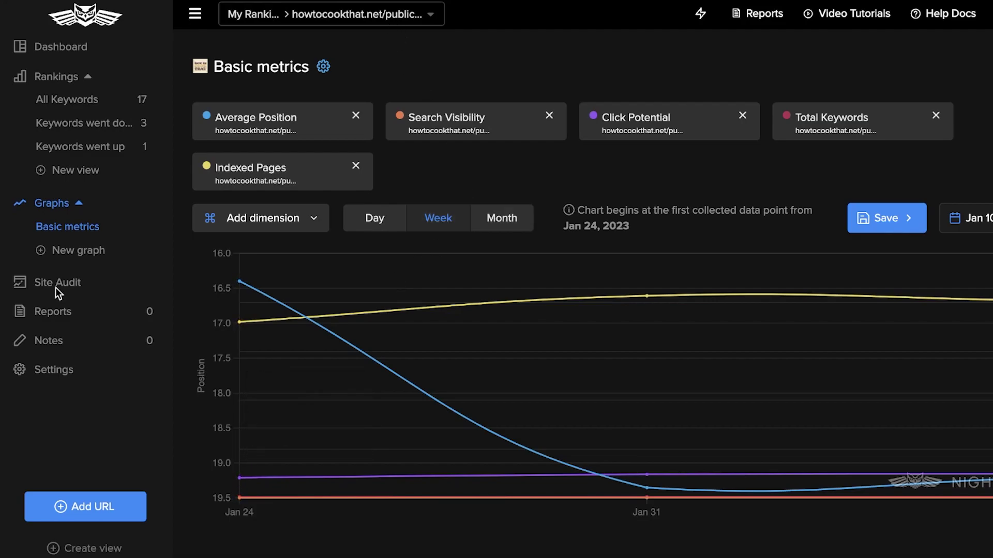
left_click(70, 252)
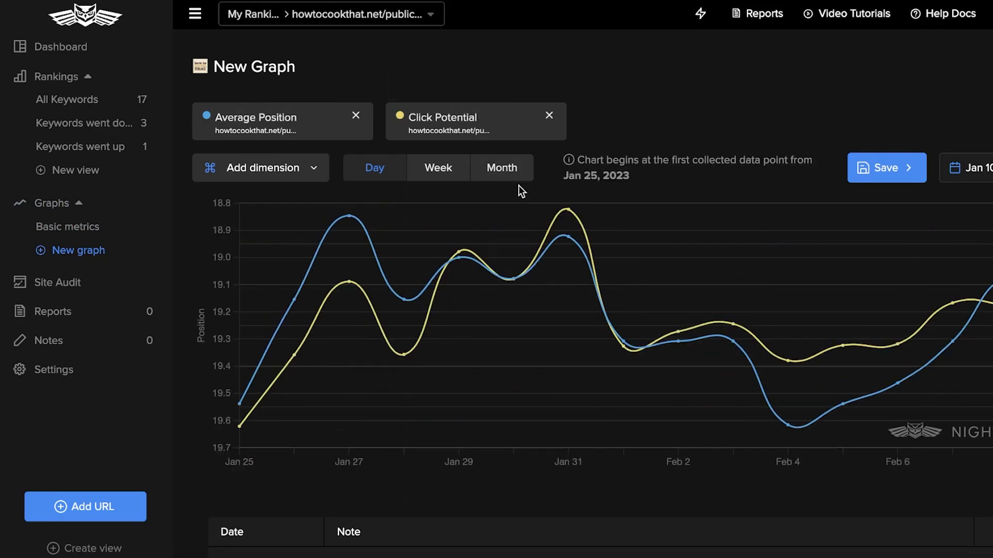
left_click(242, 167)
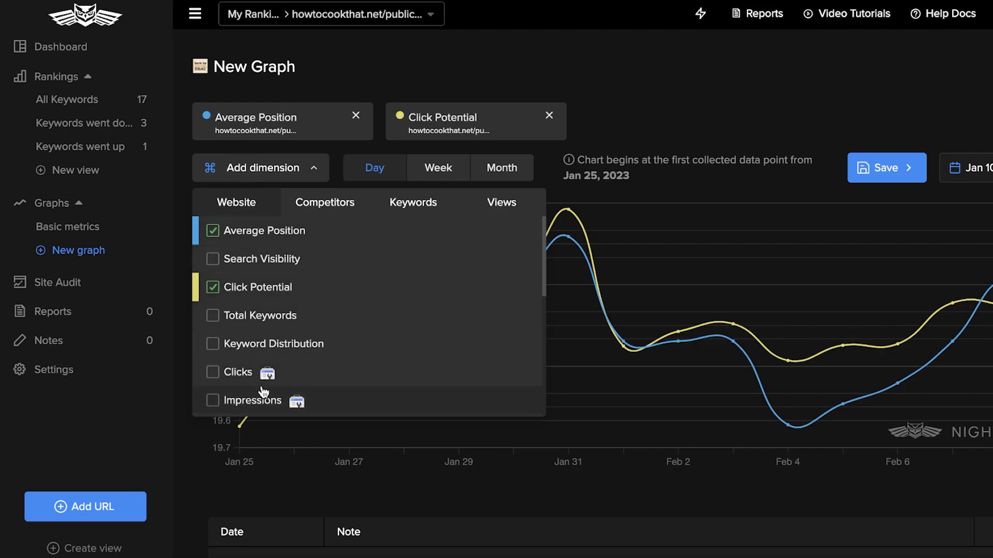
left_click(320, 214)
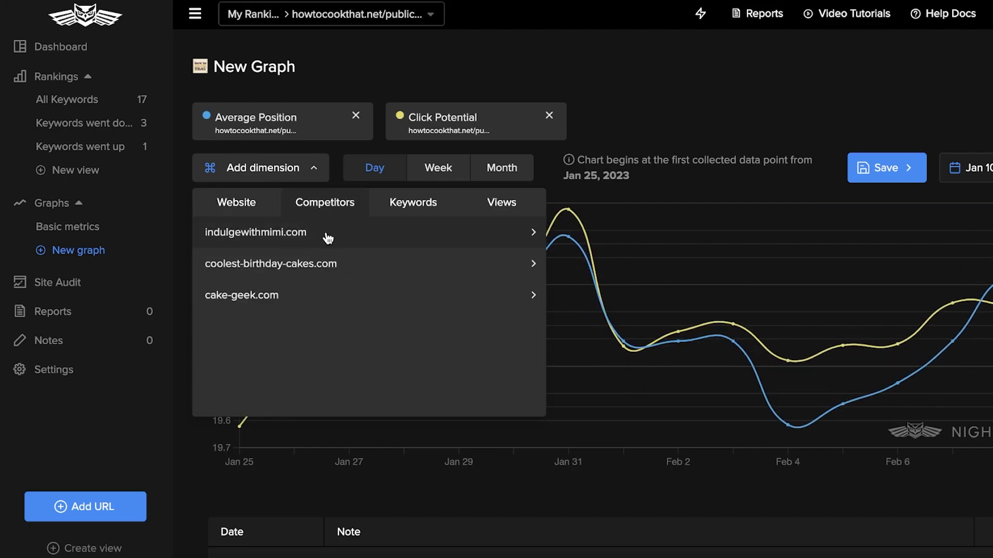
left_click(328, 238)
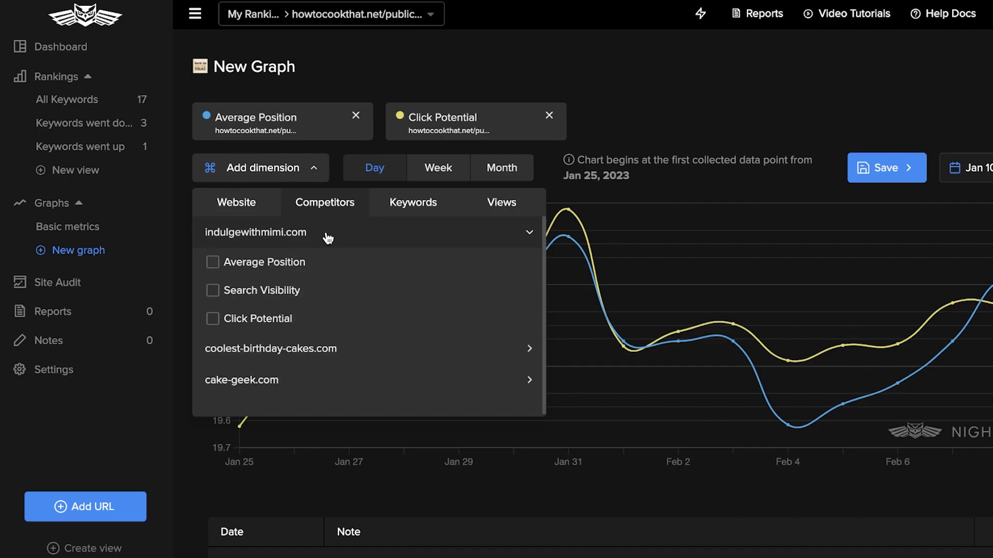
left_click(304, 263)
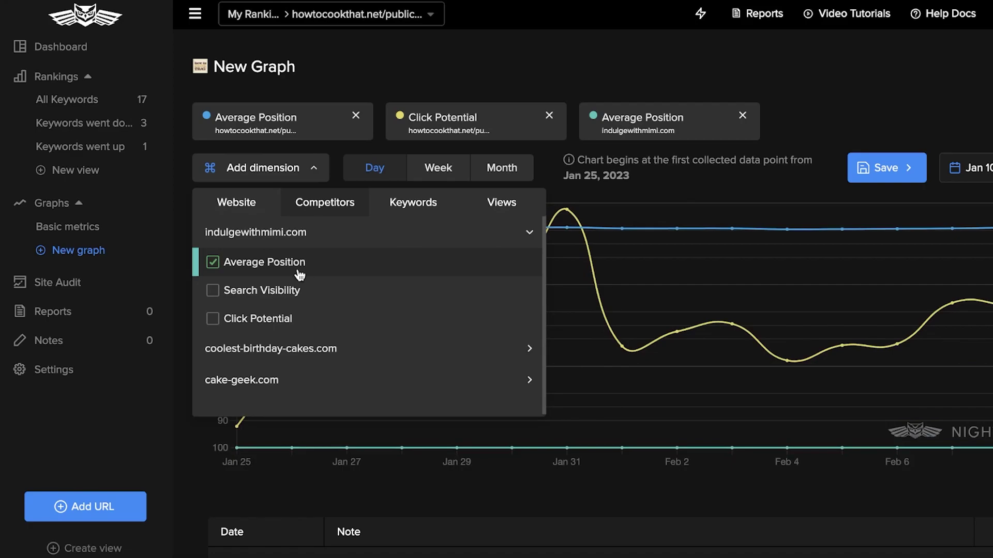
left_click(288, 290)
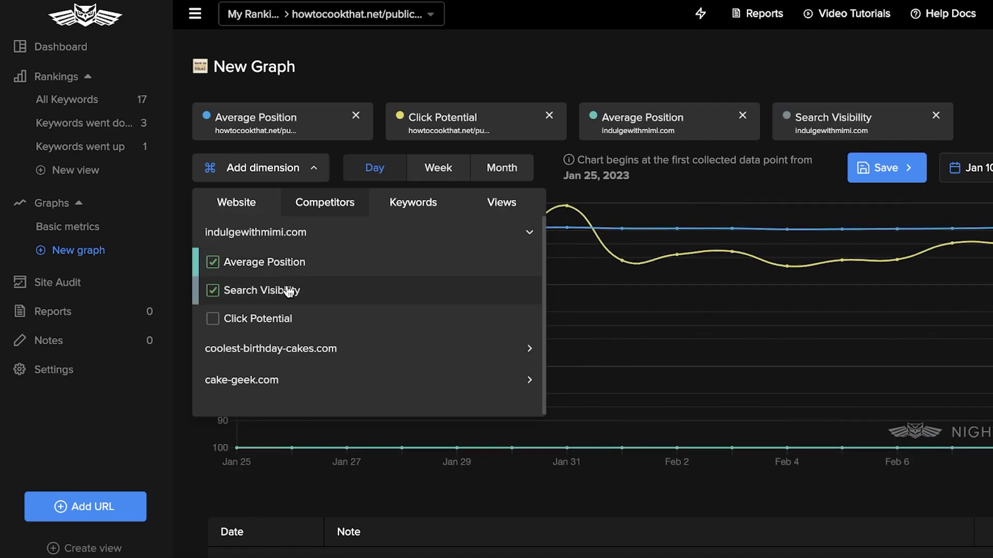
left_click(277, 321)
- Add the tracked website's own Search Visibility dimension to the new graph and examine the daily chart
left_click(228, 207)
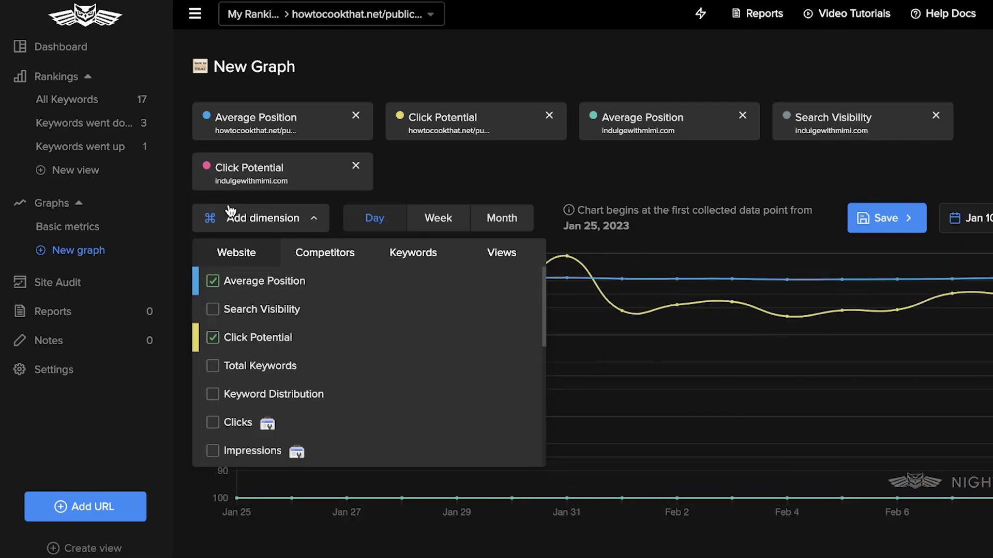
left_click(239, 308)
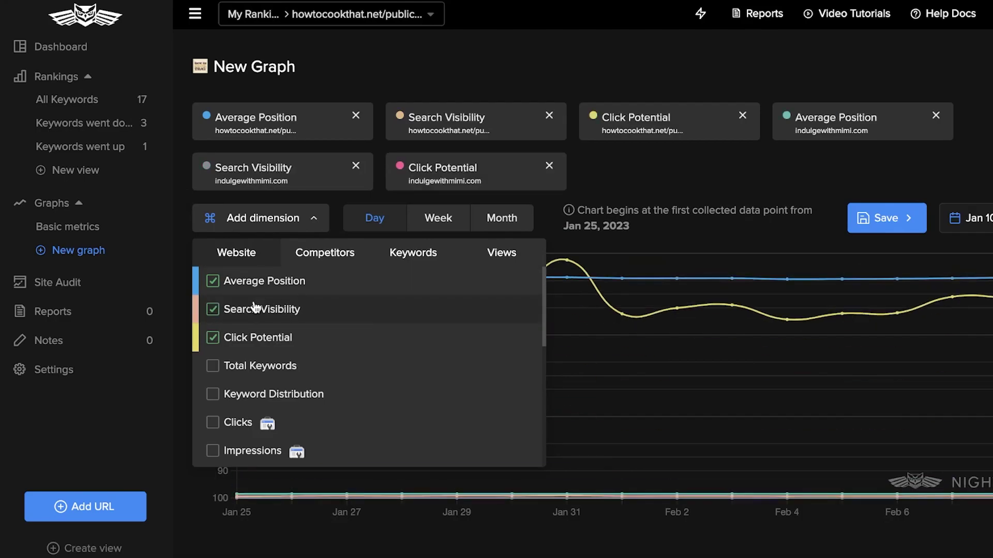
left_click(656, 327)
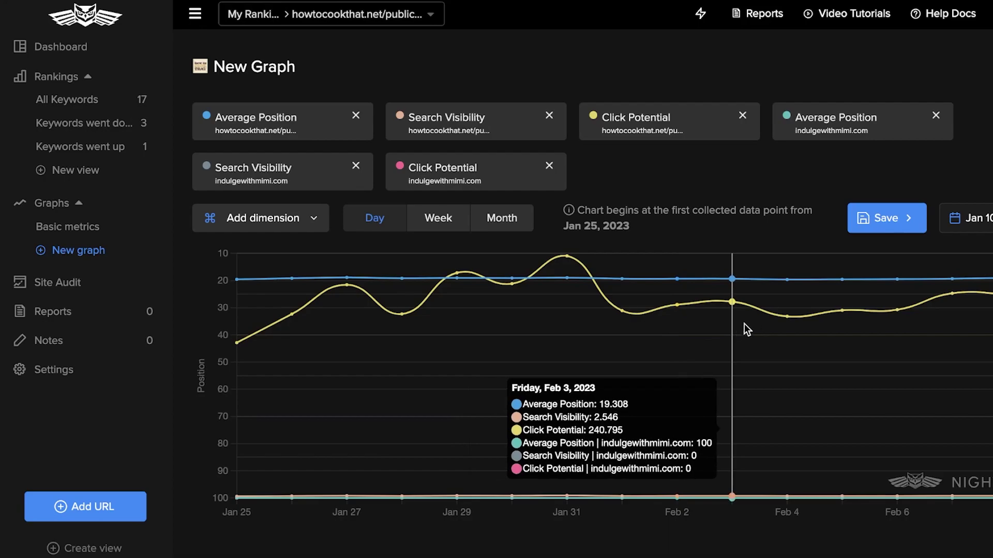
scroll(895, 310, "down", 3)
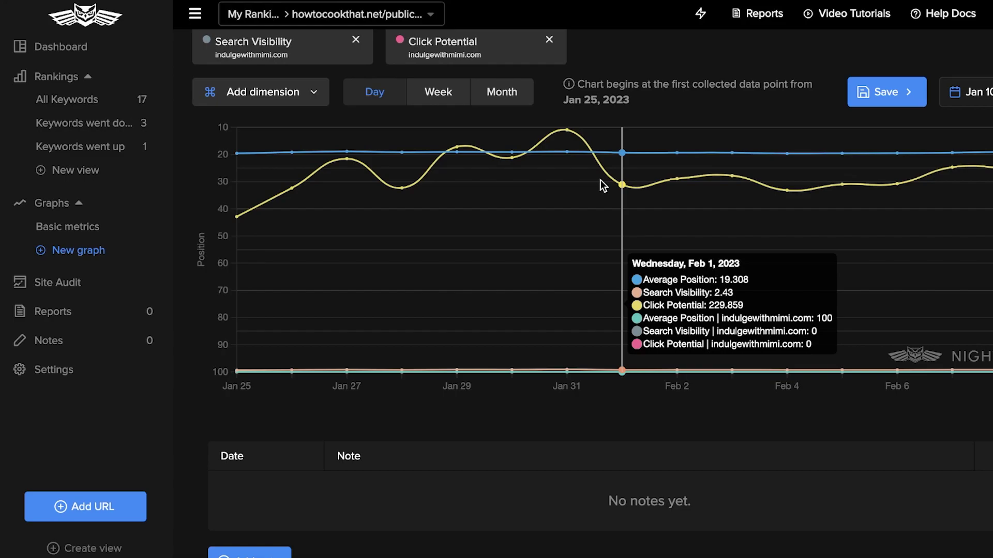
scroll(601, 180, "up", 4)
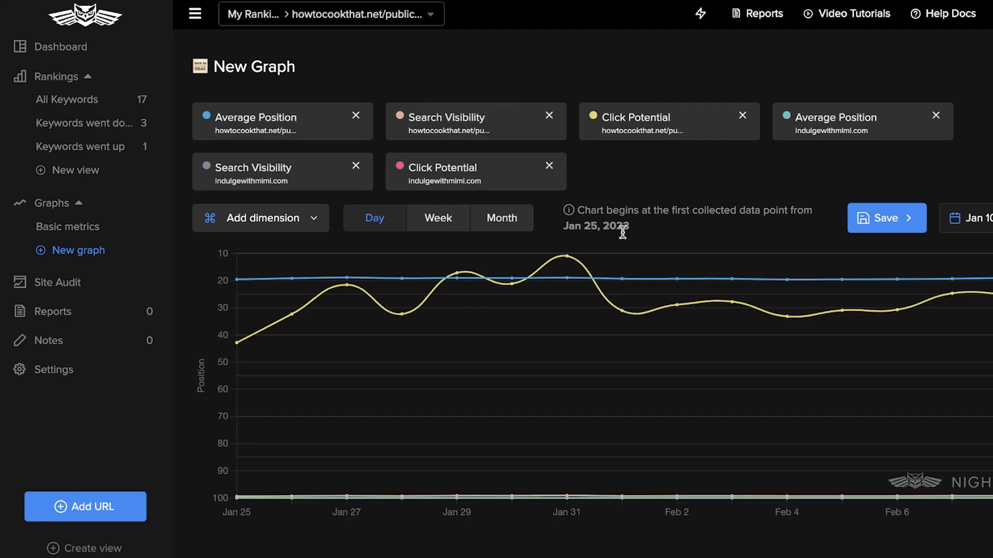
mouse_move(661, 288)
- Open the Site Audit crawl settings and start crawling the website with the default options
left_click(65, 284)
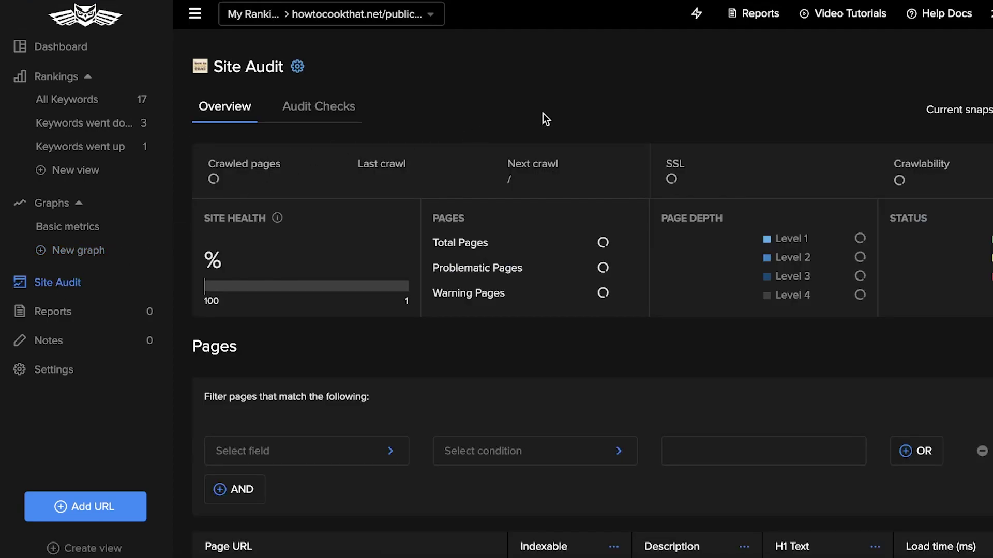
left_click(42, 281)
left_click(70, 284)
scroll(351, 387, "down", 1)
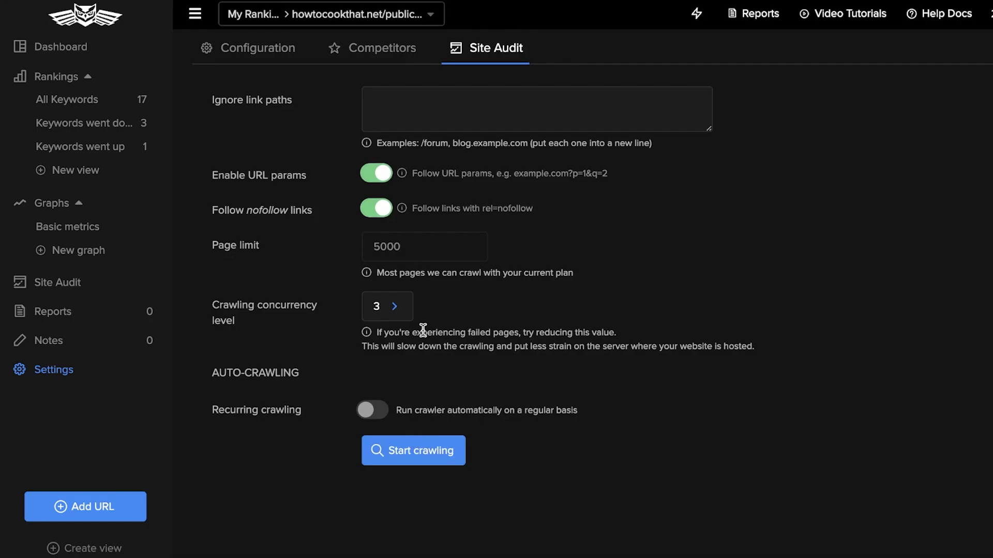
left_click(413, 96)
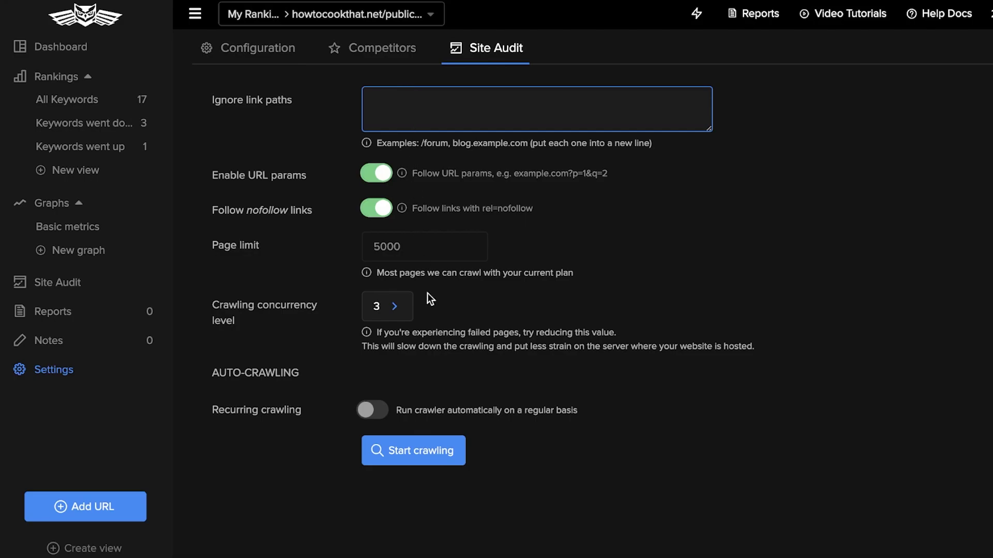
left_click(430, 449)
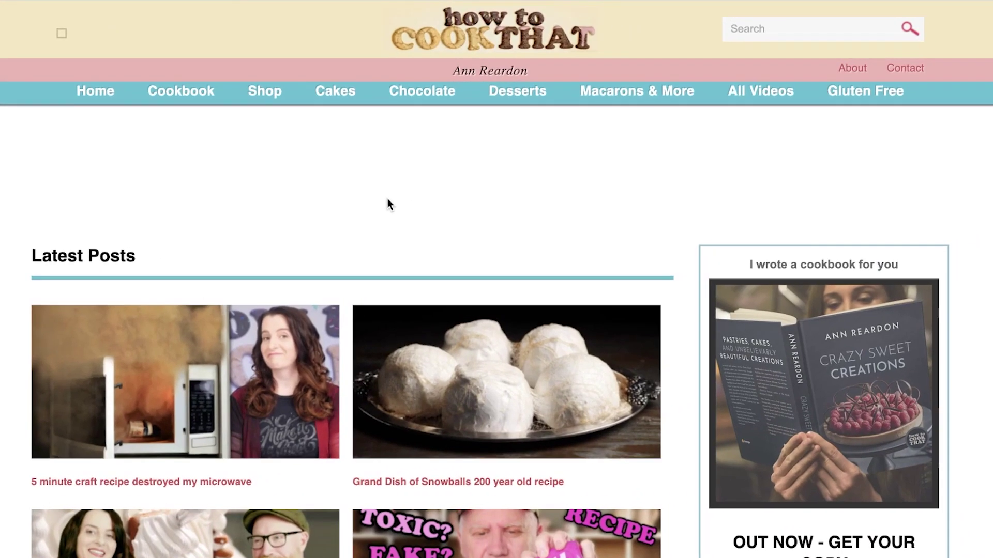
- Switch to the How To Cook That website and browse its home page and Chocolate category
scroll(408, 238, "down", 5)
scroll(533, 490, "down", 10)
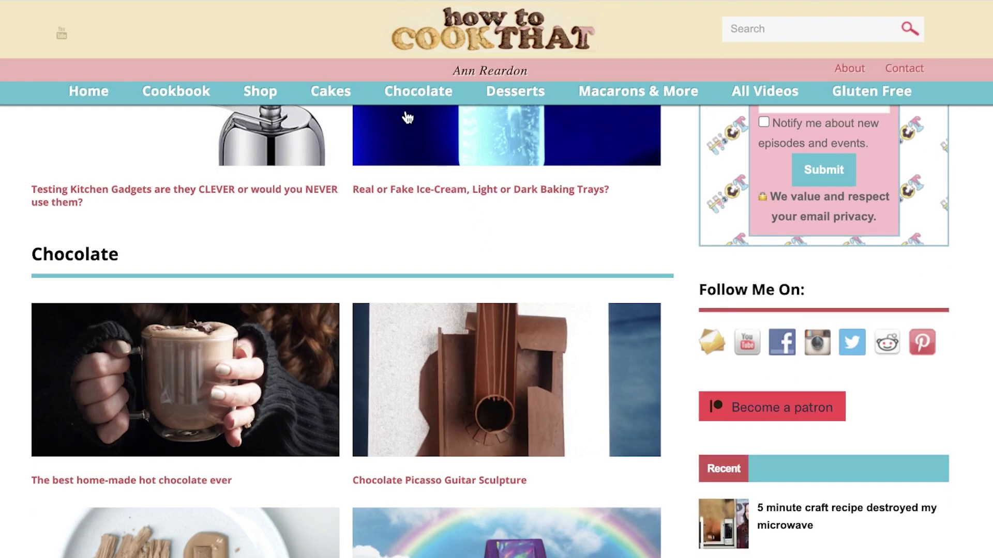
left_click(389, 91)
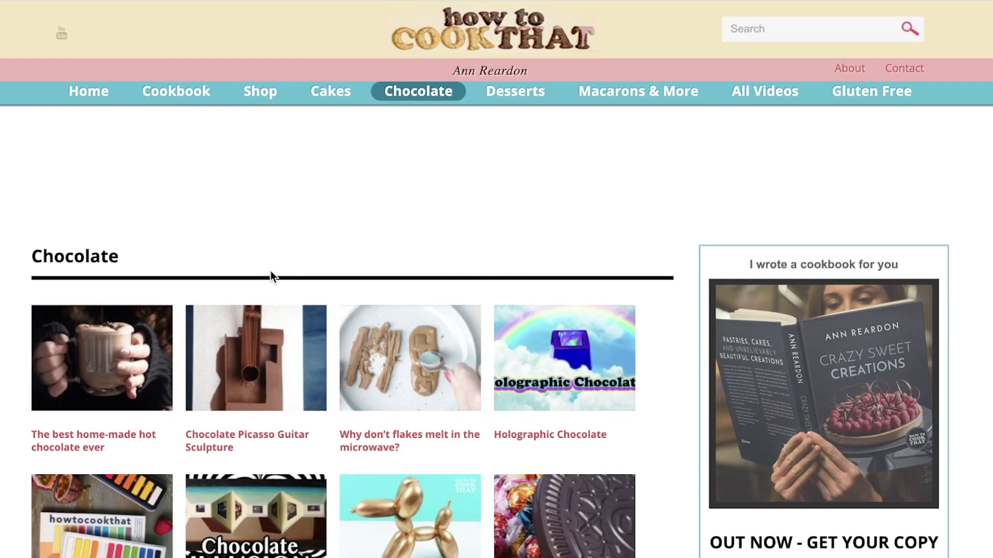
scroll(276, 278, "down", 5)
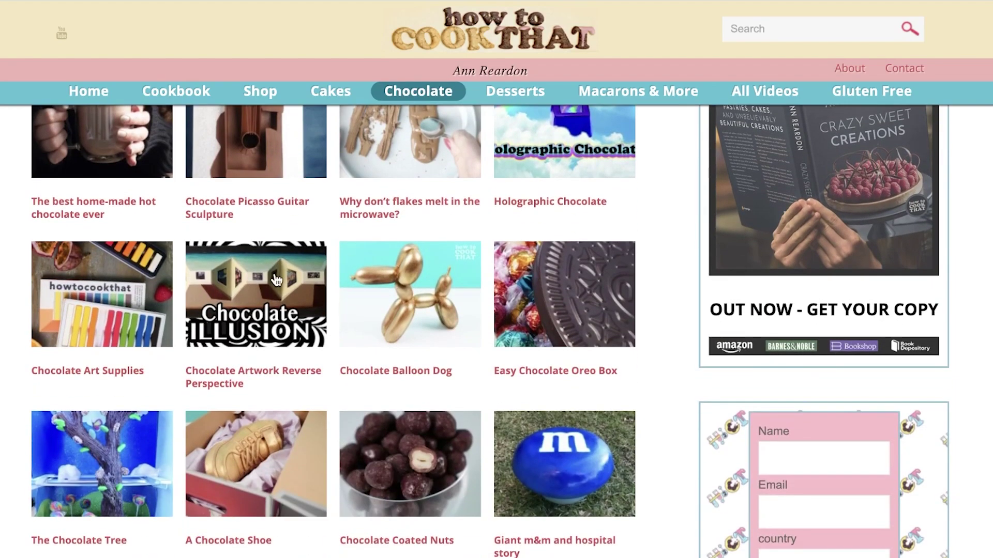
scroll(277, 279, "down", 2)
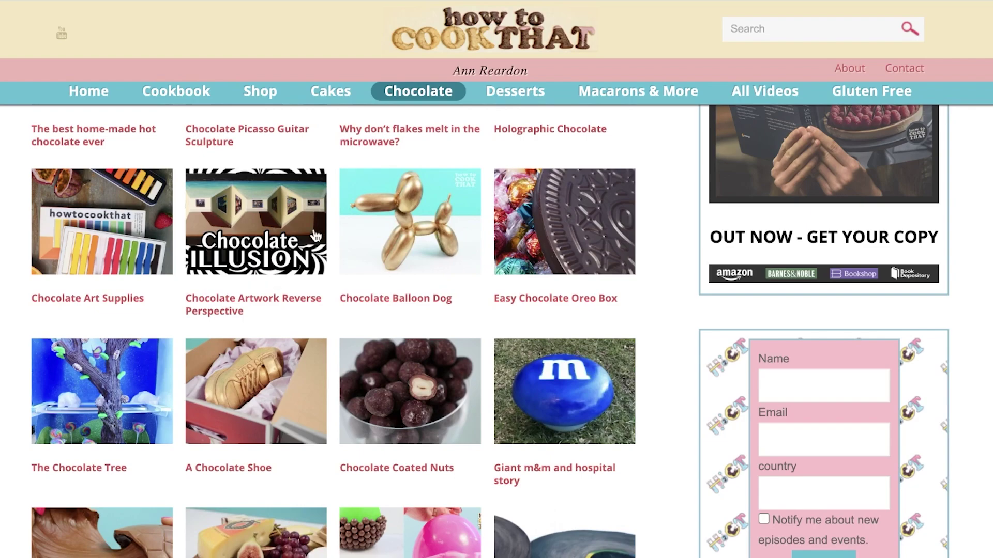
scroll(383, 259, "up", 5)
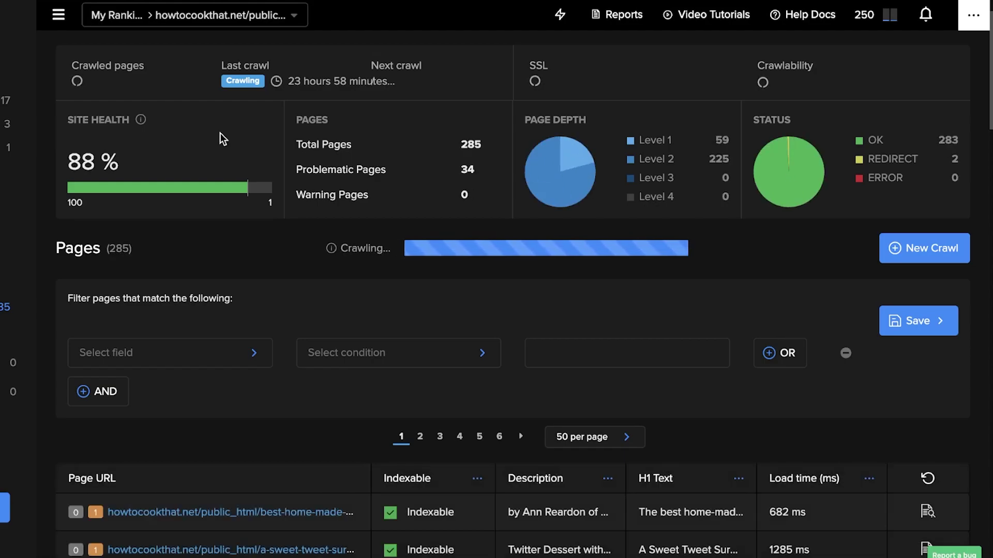
- Return to the Nightwatch site audit and review the crawled pages table and the crawl overview figures
scroll(281, 133, "down", 12)
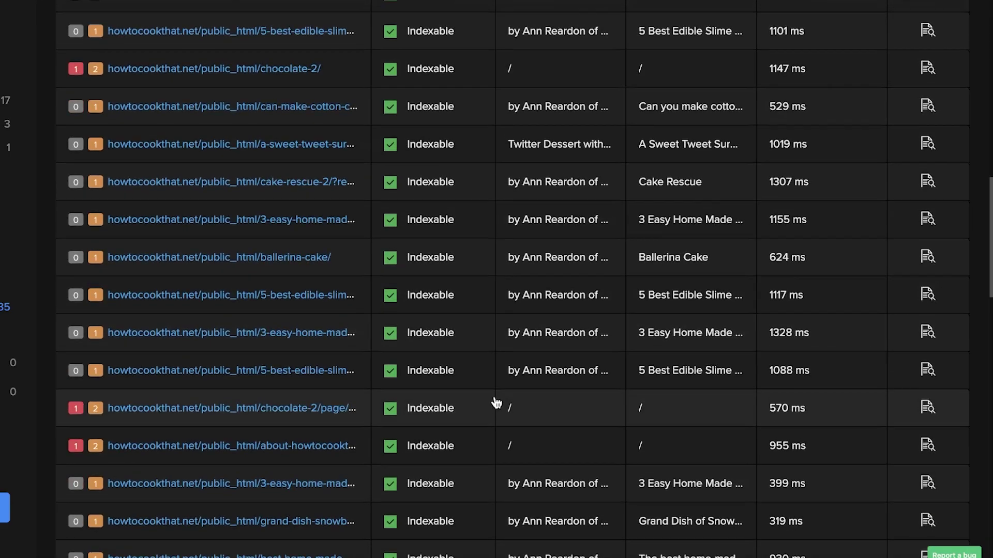
scroll(461, 402, "down", 10)
scroll(548, 321, "up", 10)
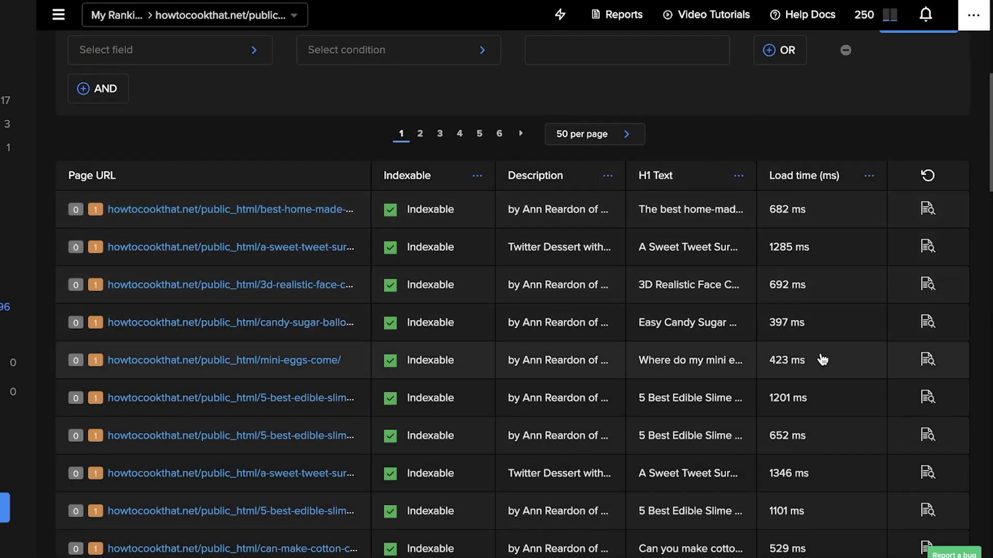
scroll(820, 359, "down", 2)
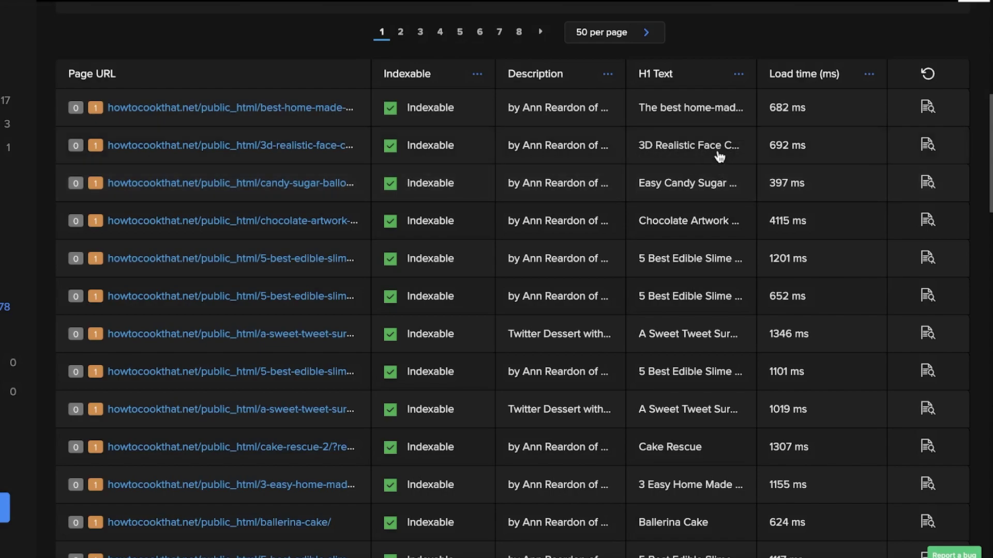
scroll(743, 114, "up", 2)
scroll(746, 113, "up", 6)
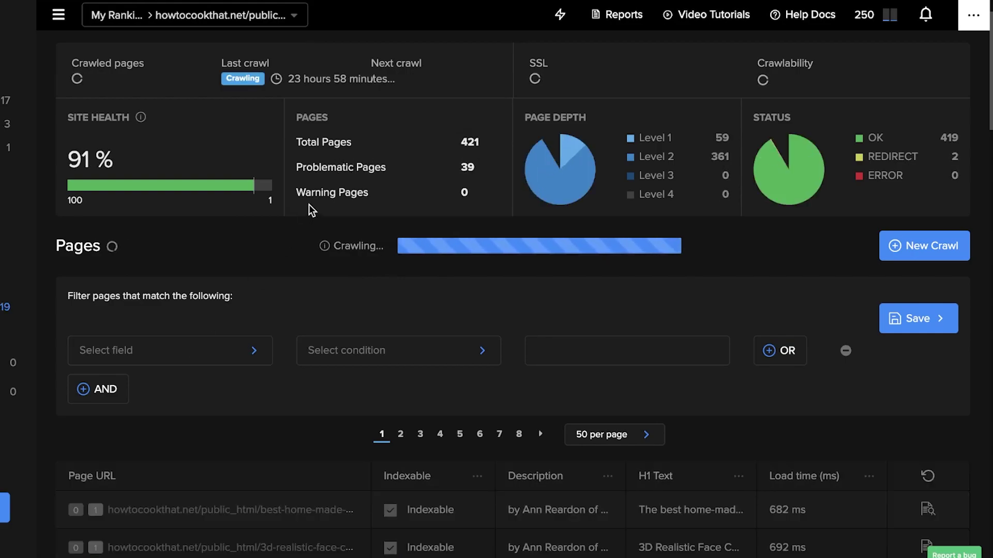
- Look through the fields available for filtering the crawled pages without choosing one
left_click(242, 350)
scroll(242, 362, "down", 1)
scroll(140, 424, "down", 6)
scroll(143, 516, "down", 8)
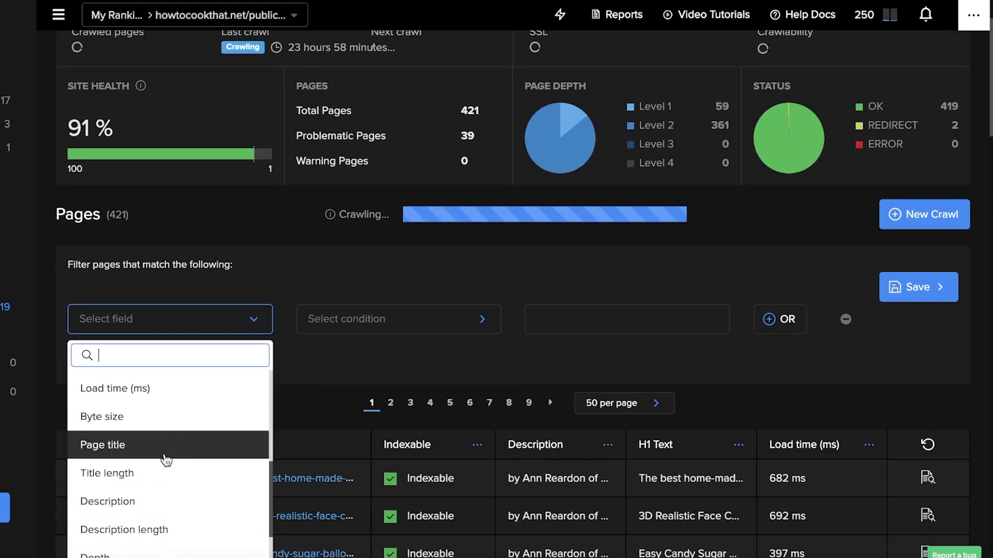
left_click(325, 377)
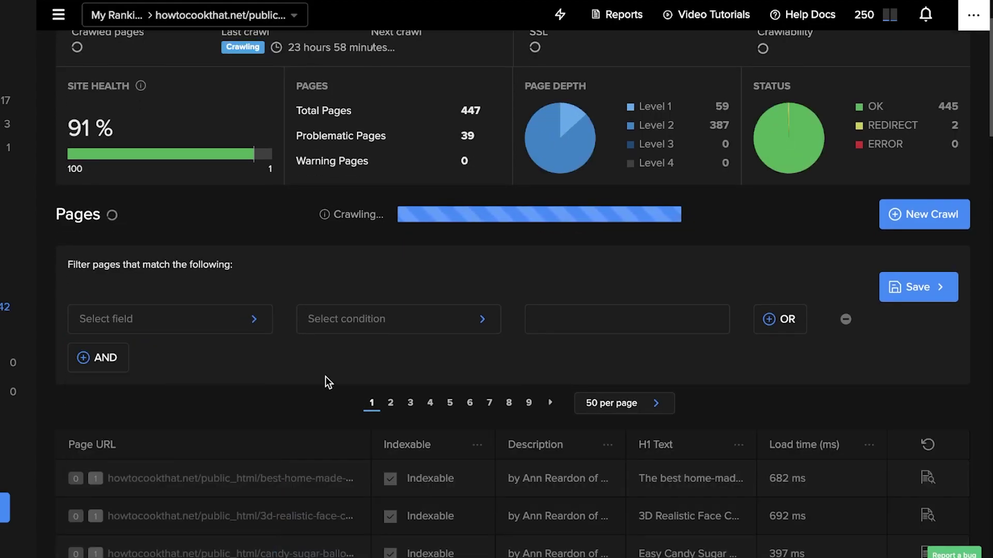
scroll(324, 377, "down", 3)
left_click(362, 140)
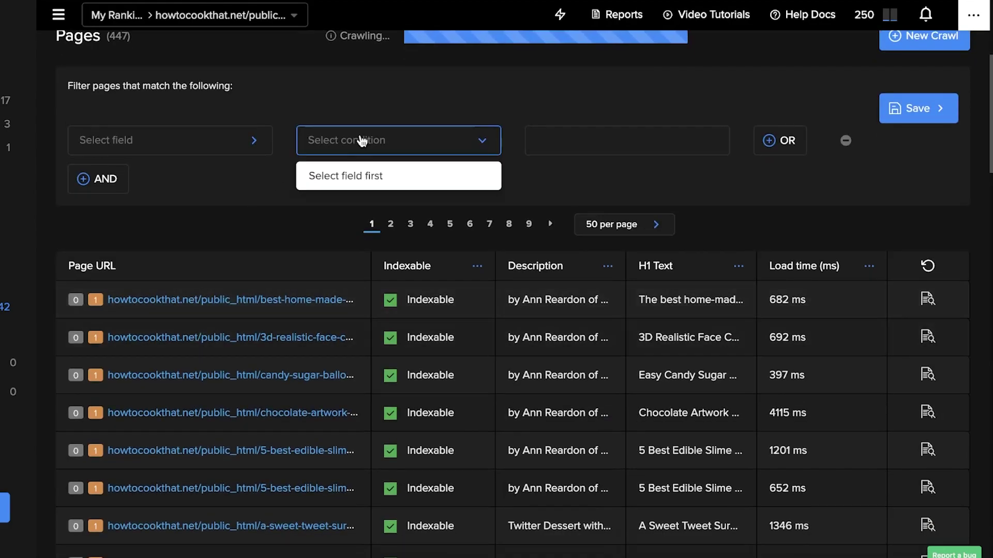
- Set the audit's page filter to Page URL contains, leaving its value empty
left_click(254, 145)
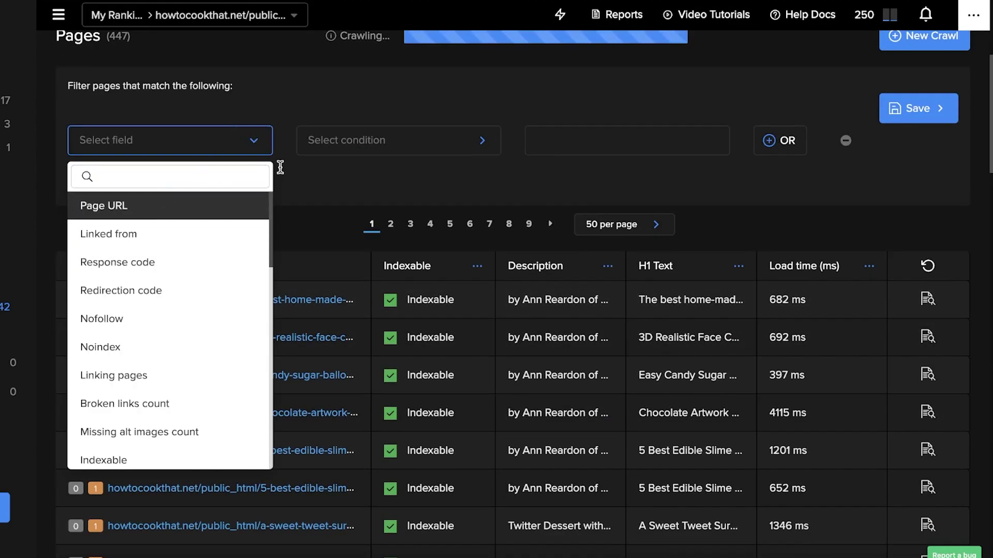
left_click(356, 148)
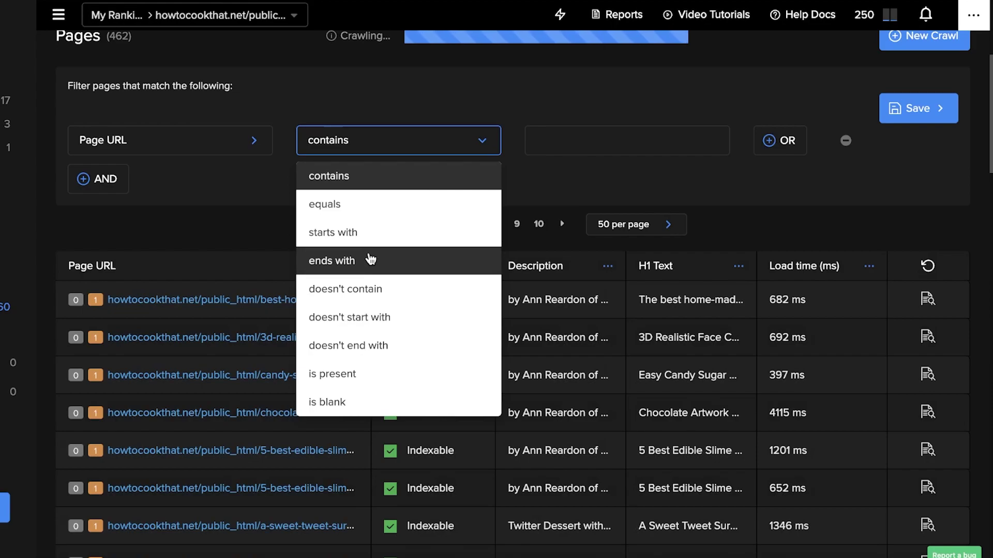
scroll(372, 232, "down", 5)
scroll(380, 367, "up", 10)
scroll(379, 367, "down", 3)
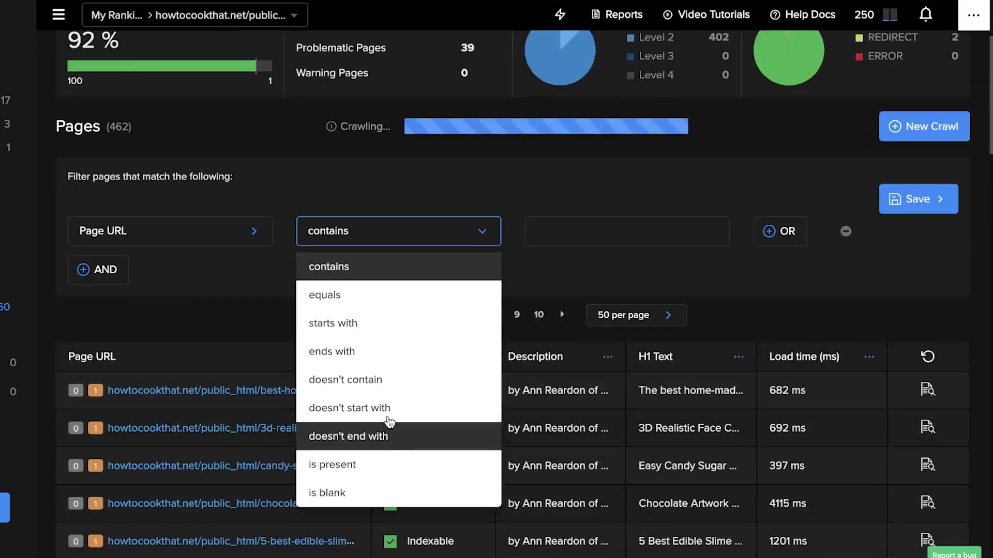
left_click(403, 230)
scroll(591, 238, "up", 1)
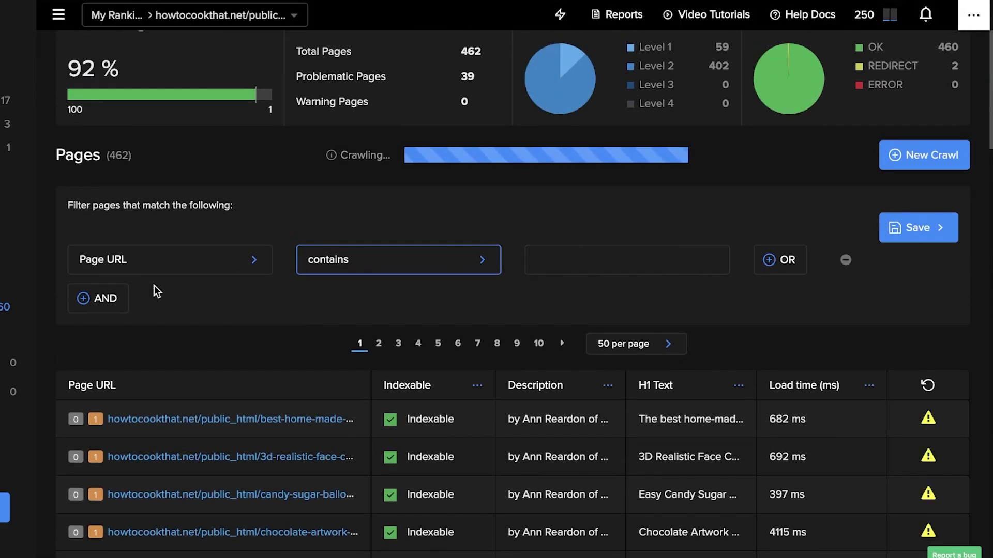
left_click(182, 259)
left_click(249, 217)
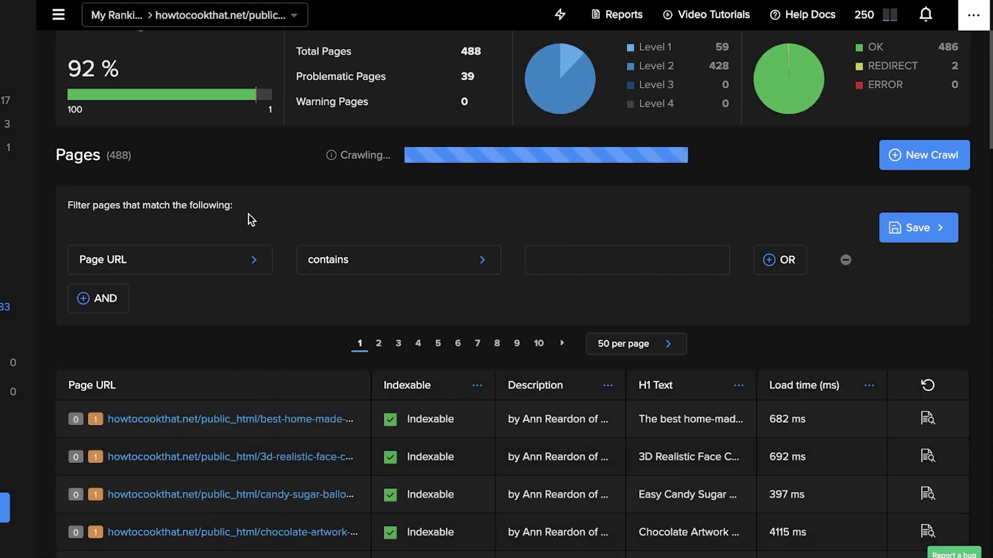
- Browse the crawled pages list and check the issue badges of the cakes-cake-decorating-frosting-recipes page
scroll(483, 171, "down", 12)
scroll(383, 311, "down", 8)
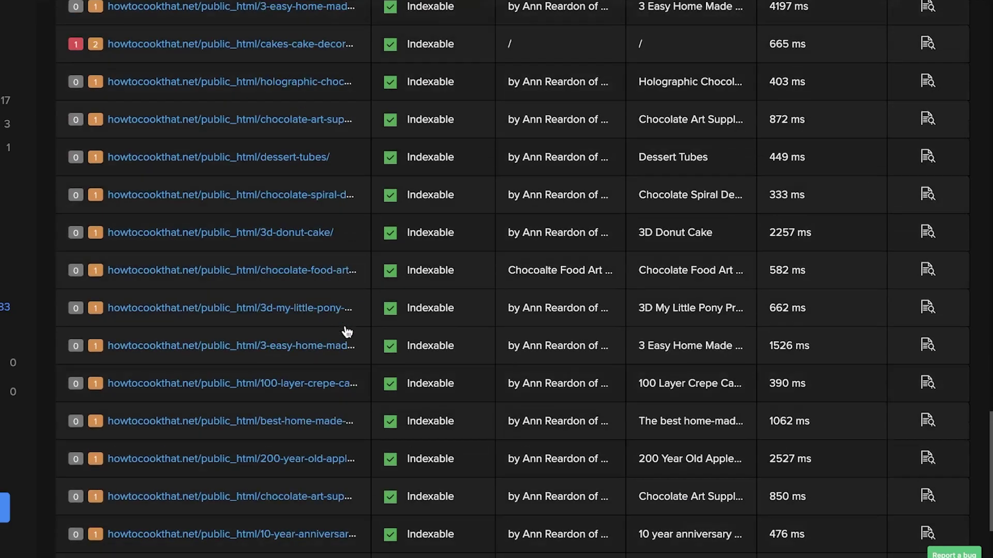
scroll(57, 223, "up", 3)
mouse_move(78, 199)
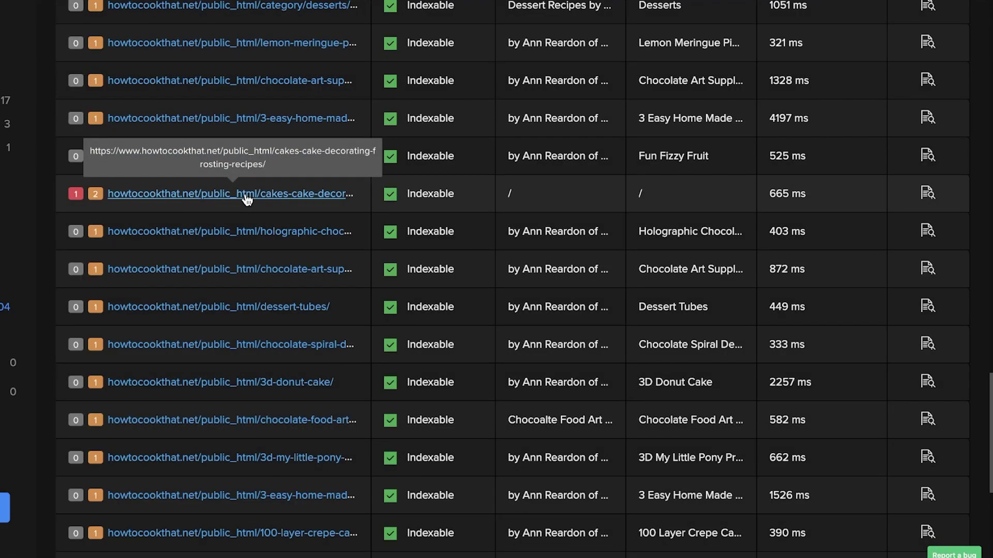
- Open the cakes-cake-decorating-frosting-recipes page from the crawled pages list, browse its content and close it
left_click(247, 197)
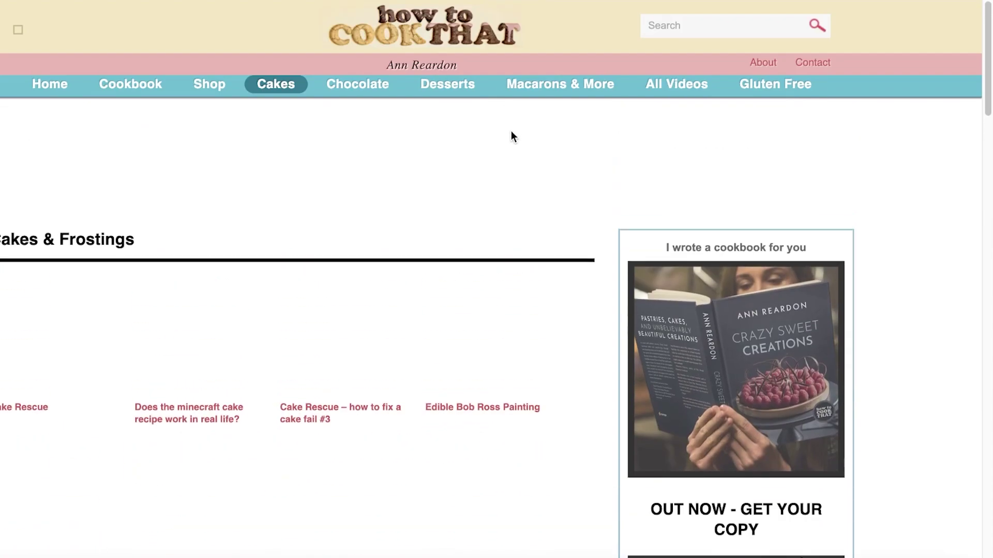
scroll(558, 148, "down", 7)
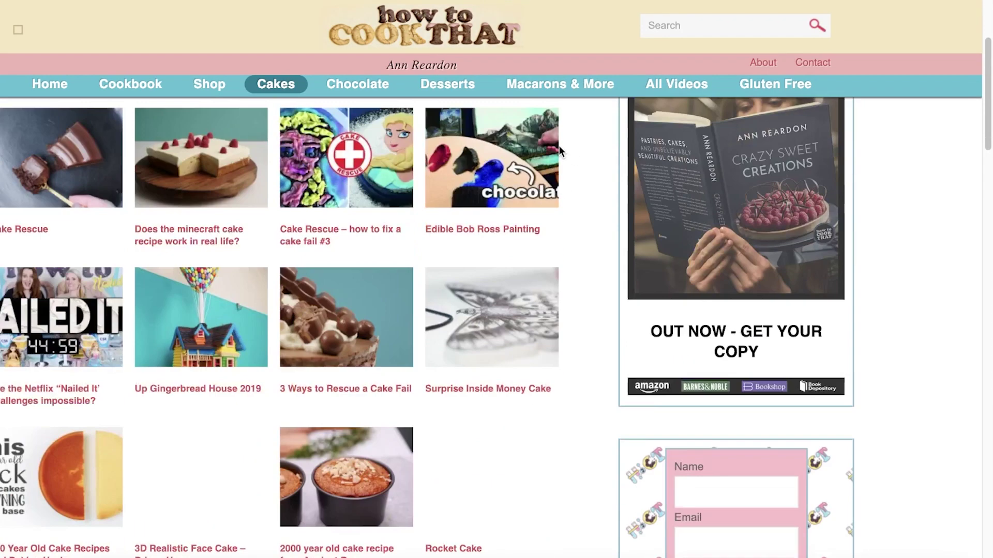
scroll(595, 143, "down", 5)
key("super+w")
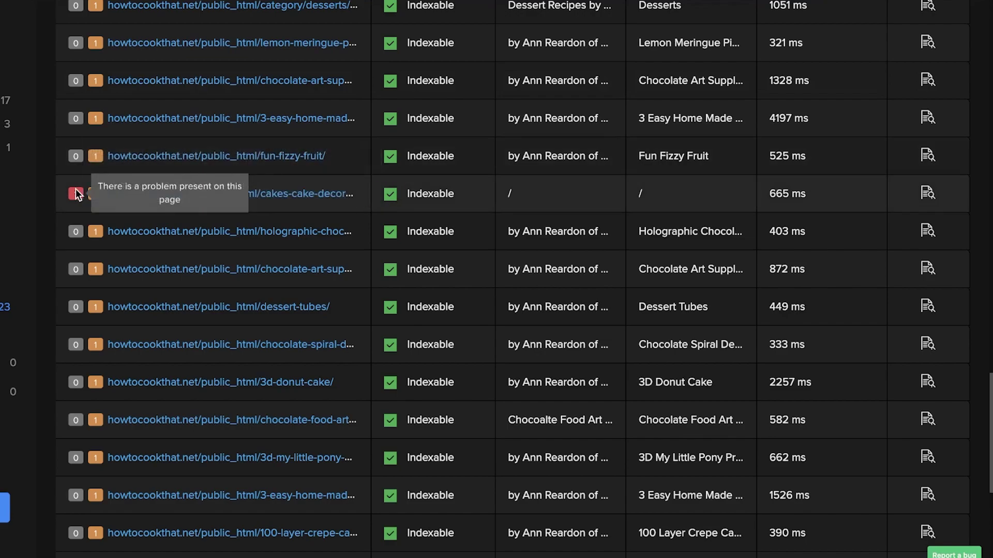
- Look through the crawled pages list for other pages with problem badges and return to the crawl overview
scroll(553, 196, "up", 15)
scroll(631, 305, "down", 6)
scroll(813, 264, "down", 6)
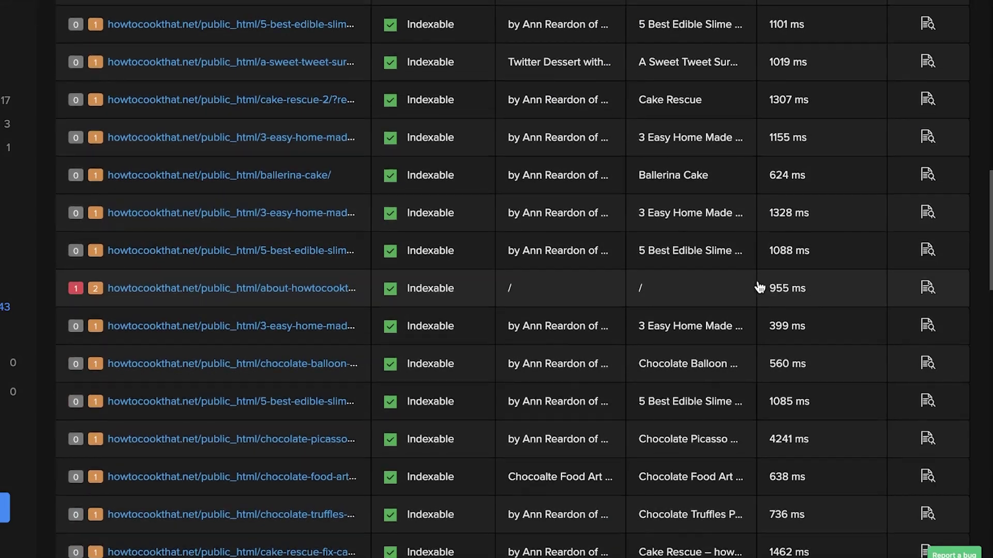
scroll(761, 288, "up", 12)
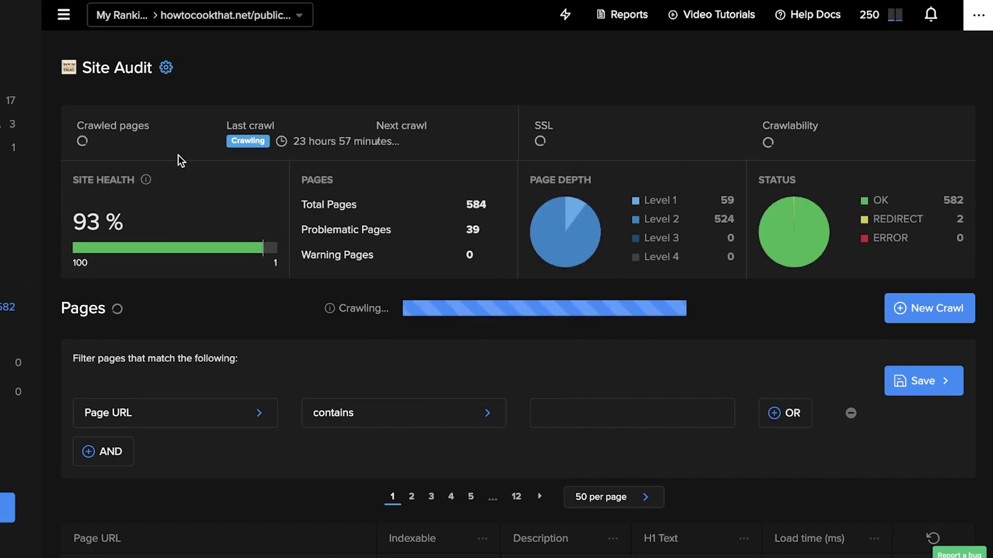
- Start a new report for the site, compare the basic and progress templates, and choose the Competitor report template
left_click(93, 369)
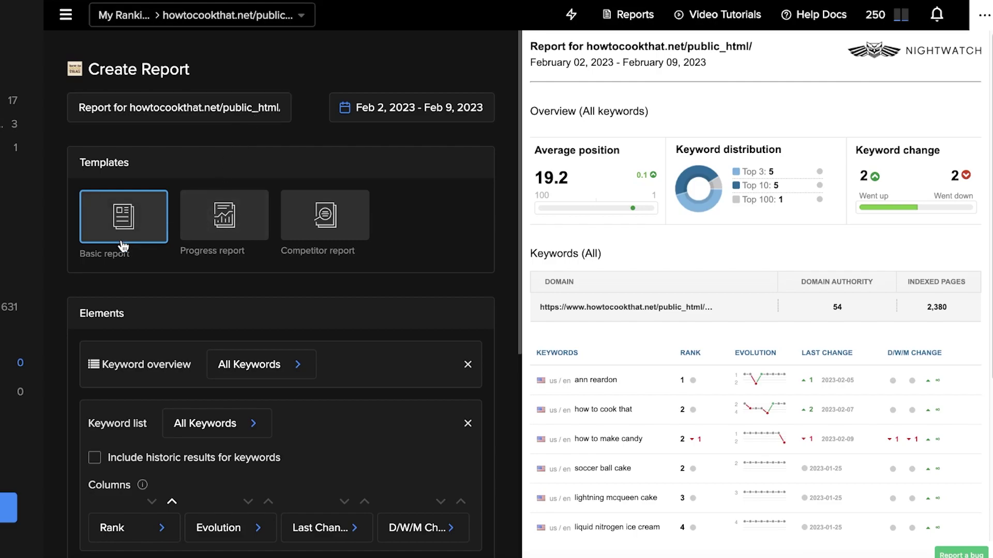
left_click(230, 223)
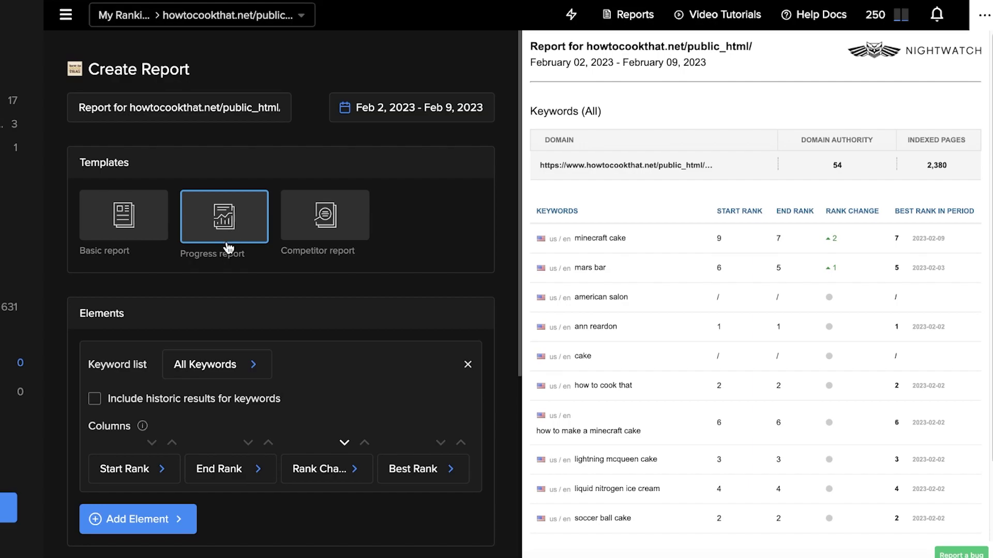
left_click(320, 215)
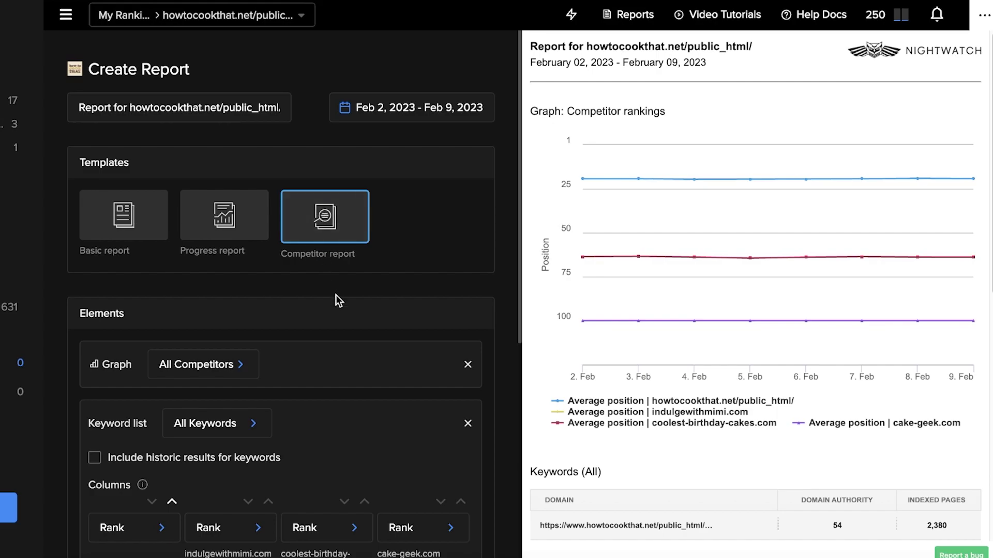
- Set the report's graph element to Basic metrics
scroll(392, 235, "down", 1)
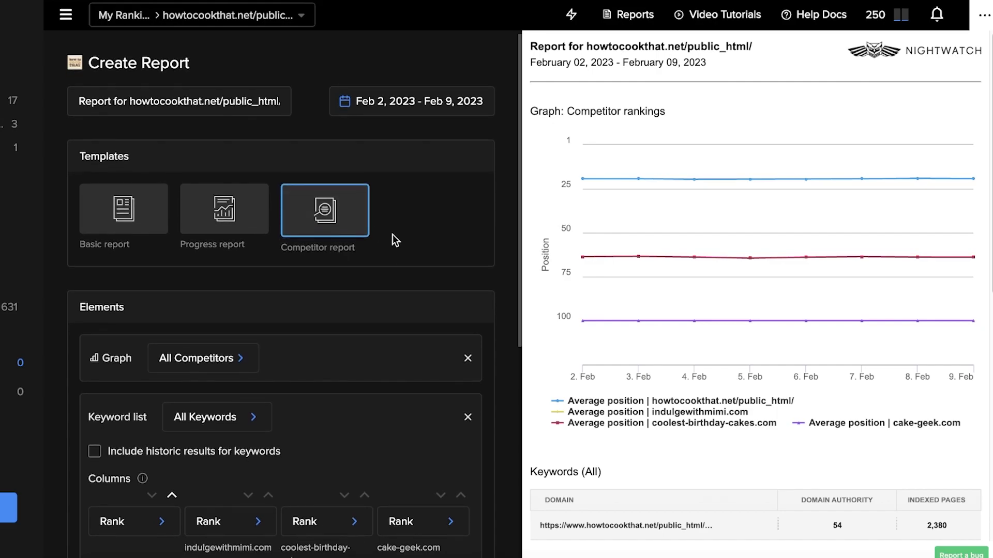
scroll(393, 234, "down", 5)
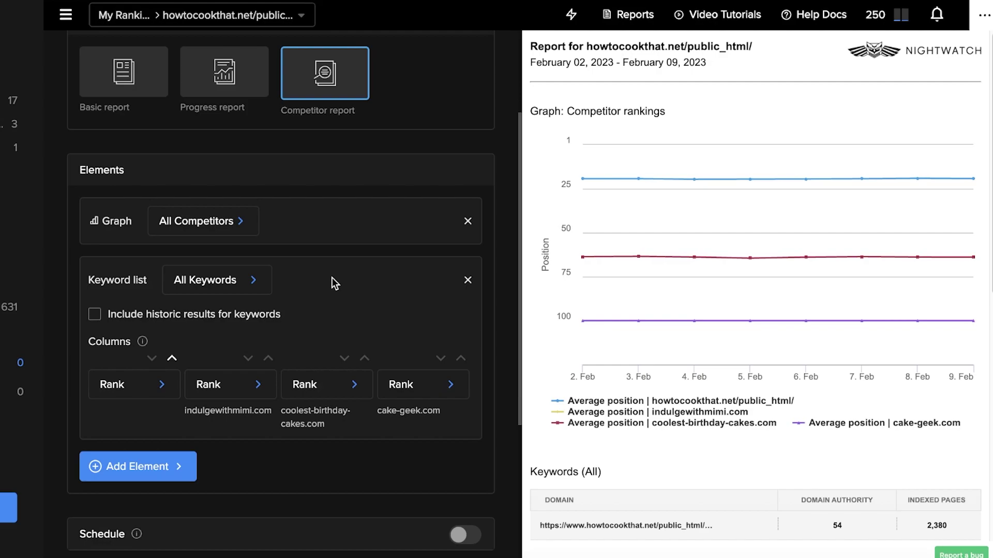
scroll(263, 274, "down", 2)
left_click(180, 176)
left_click(221, 181)
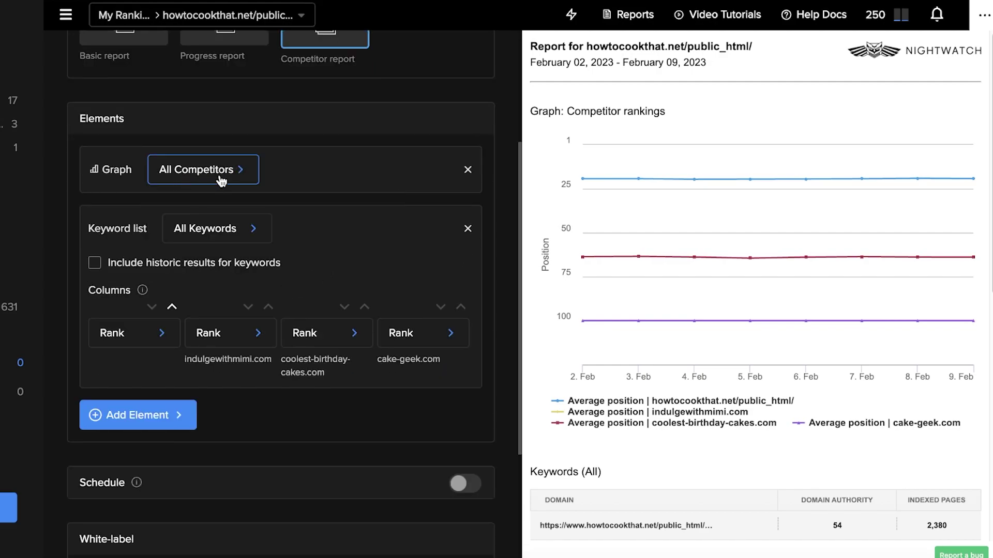
left_click(221, 181)
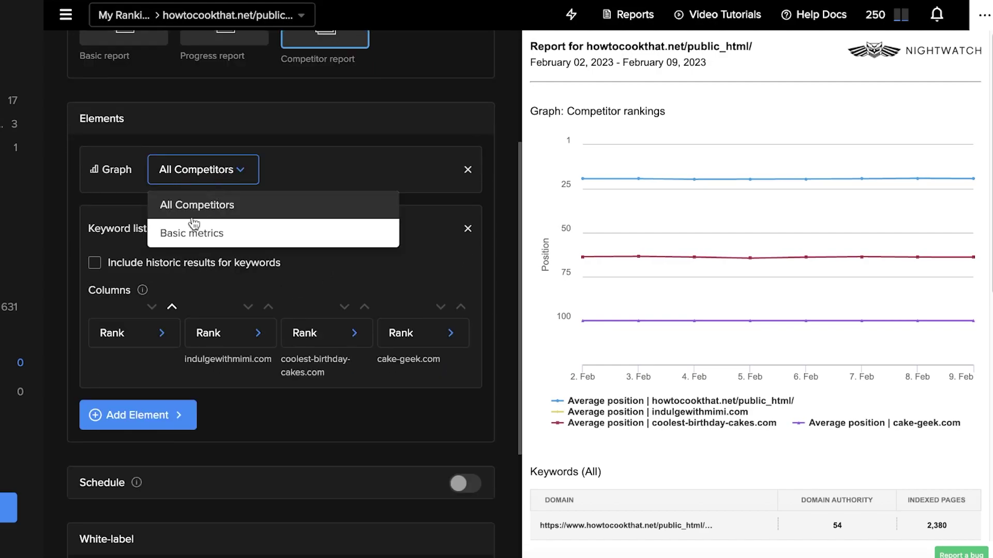
left_click(202, 230)
- Set the report's keyword list to Keywords went up, including historic results and competitor rankings, with data grouped by week
left_click(222, 228)
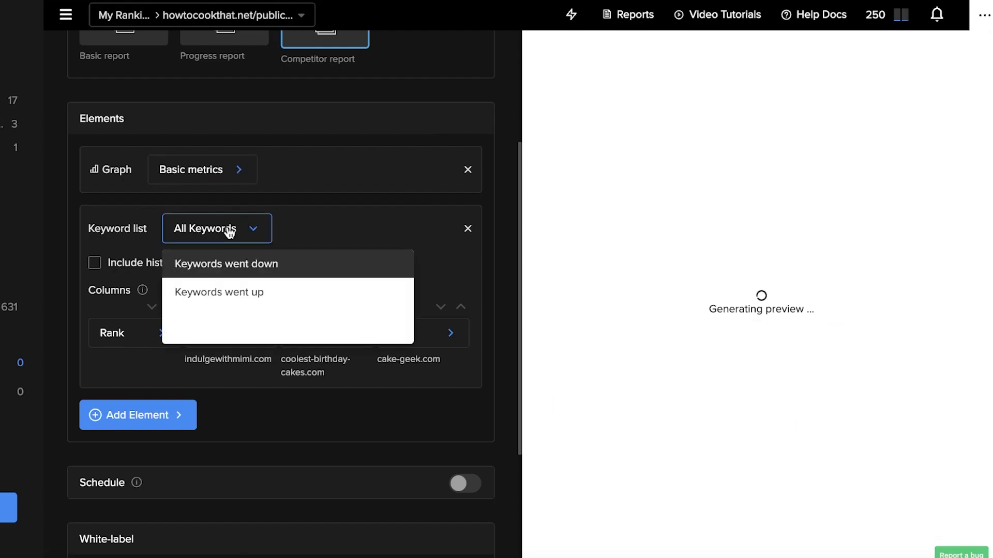
left_click(209, 290)
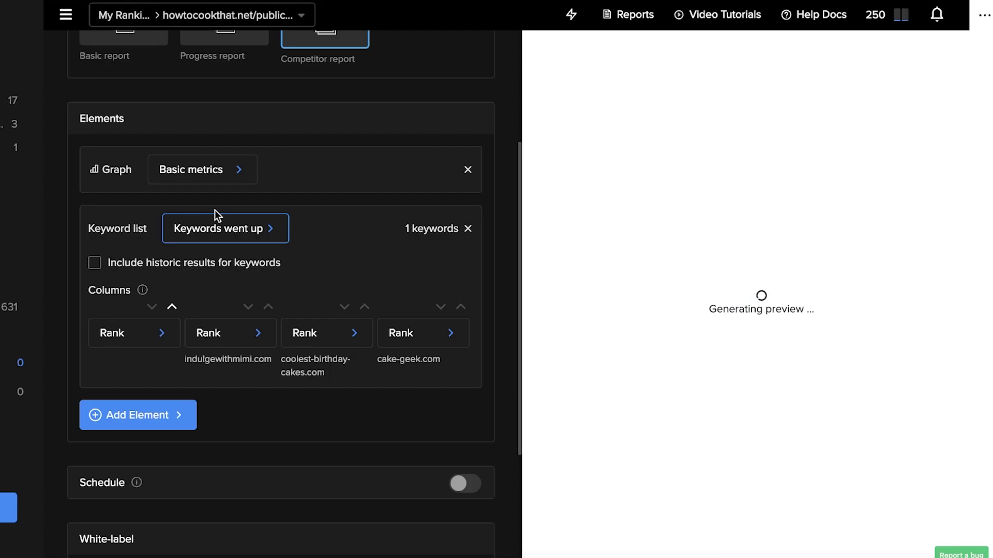
left_click(202, 266)
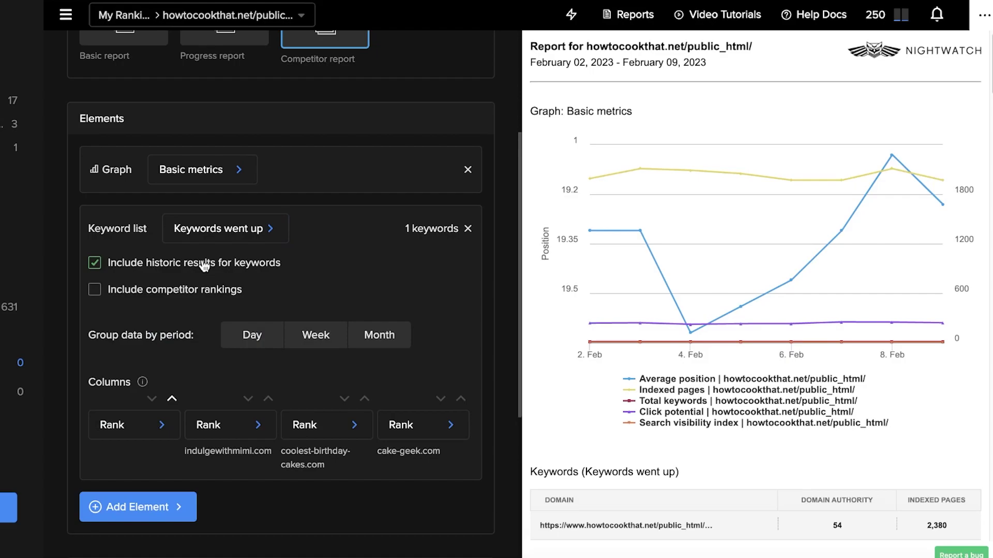
left_click(142, 299)
mouse_move(750, 244)
scroll(343, 321, "down", 1)
left_click(305, 306)
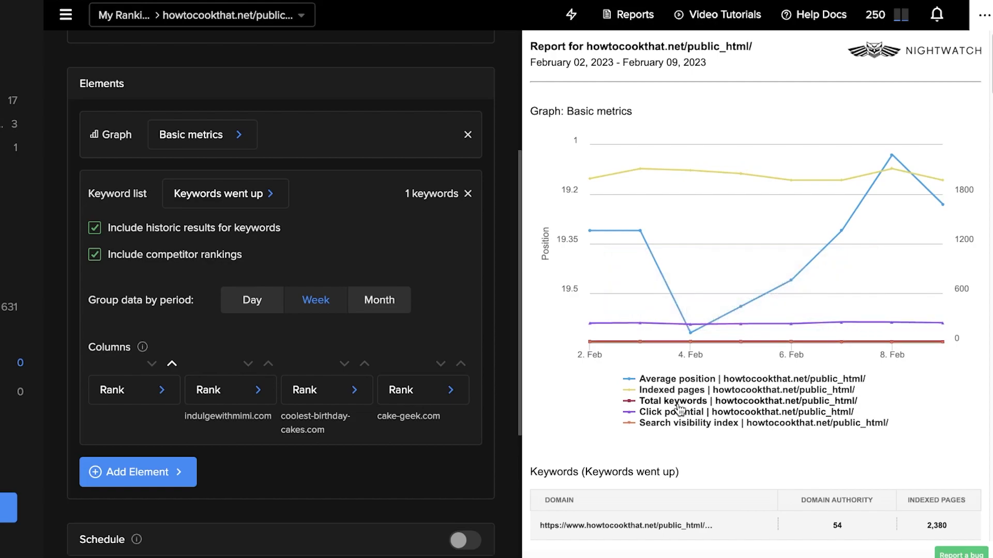
- Review the report preview, including the basic metrics graph and the historic results of each keyword
scroll(681, 410, "down", 10)
scroll(762, 286, "down", 2)
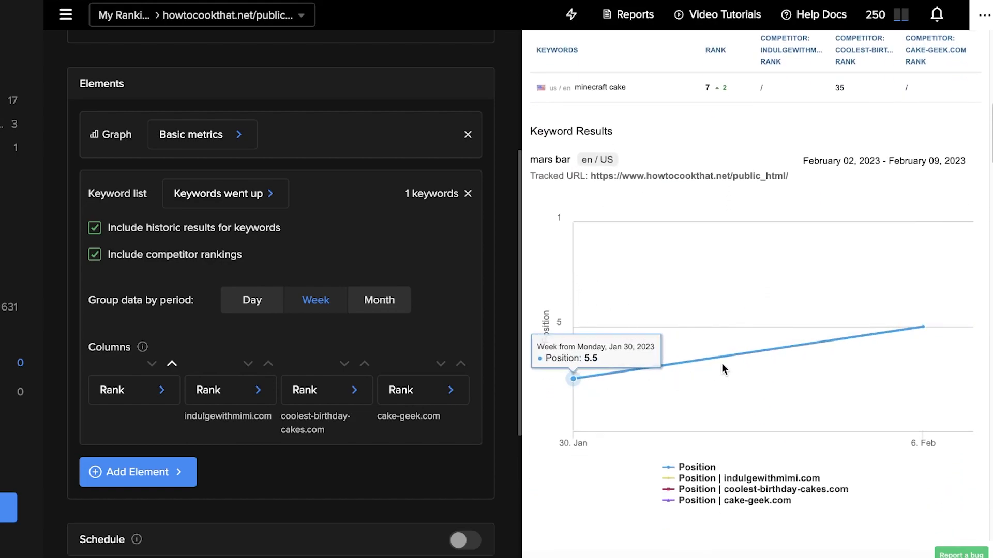
scroll(775, 342, "down", 8)
scroll(717, 222, "up", 3)
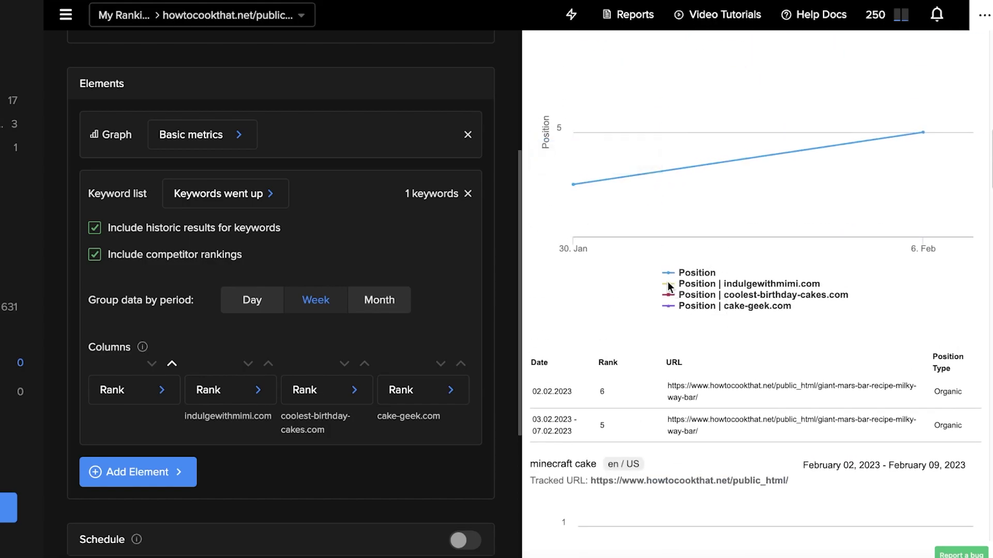
scroll(706, 263, "up", 5)
scroll(713, 225, "up", 13)
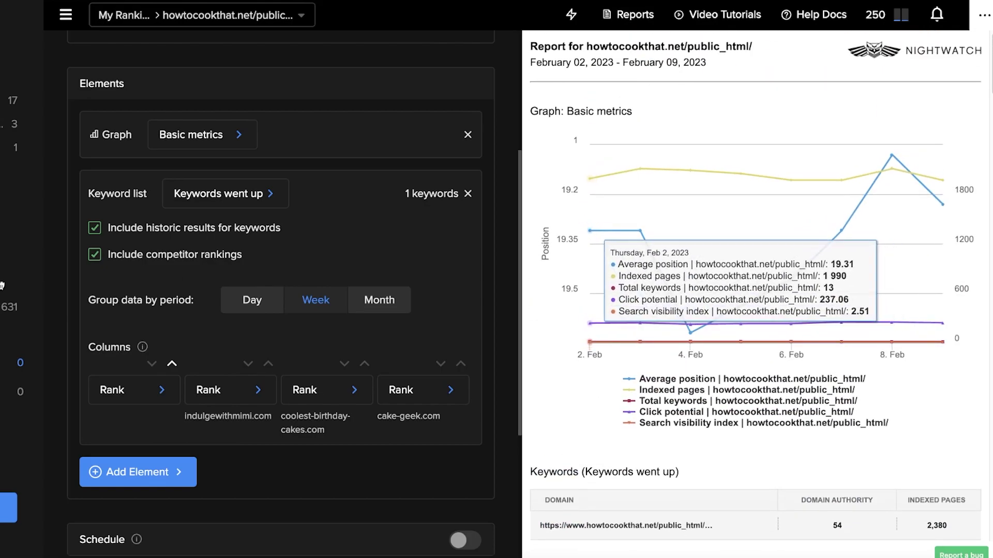
scroll(265, 249, "down", 5)
left_click(177, 203)
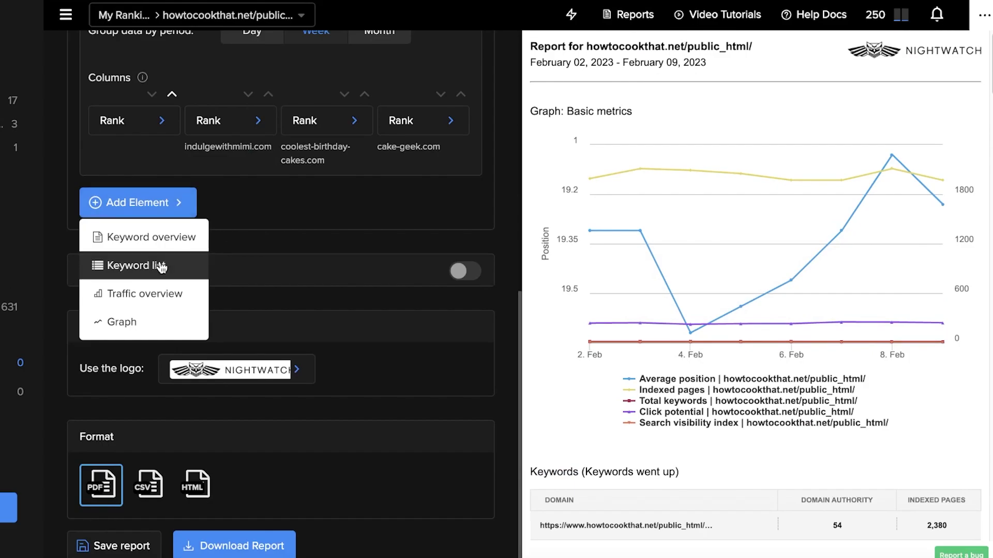
left_click(158, 265)
left_click(466, 212)
- Add a Traffic overview element to the report and turn on the report schedule
left_click(153, 205)
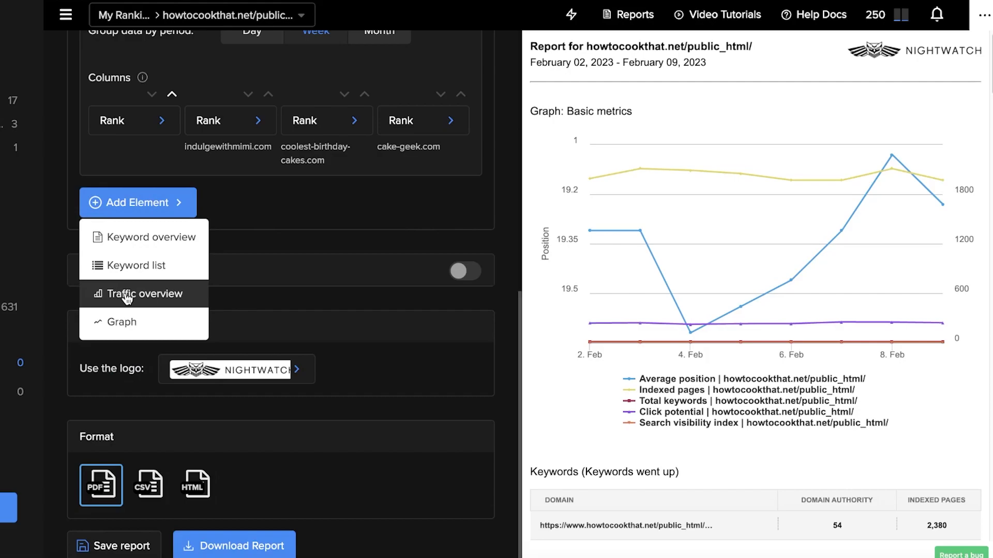
left_click(126, 295)
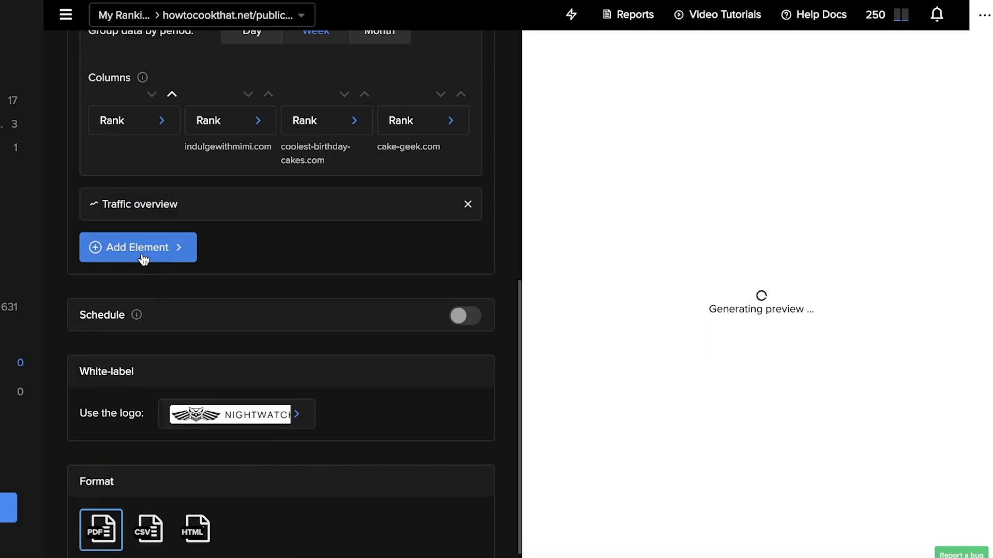
left_click(462, 327)
- Set the report's graph element to All Competitors, keeping the keyword list on Keywords went up
scroll(436, 310, "up", 1)
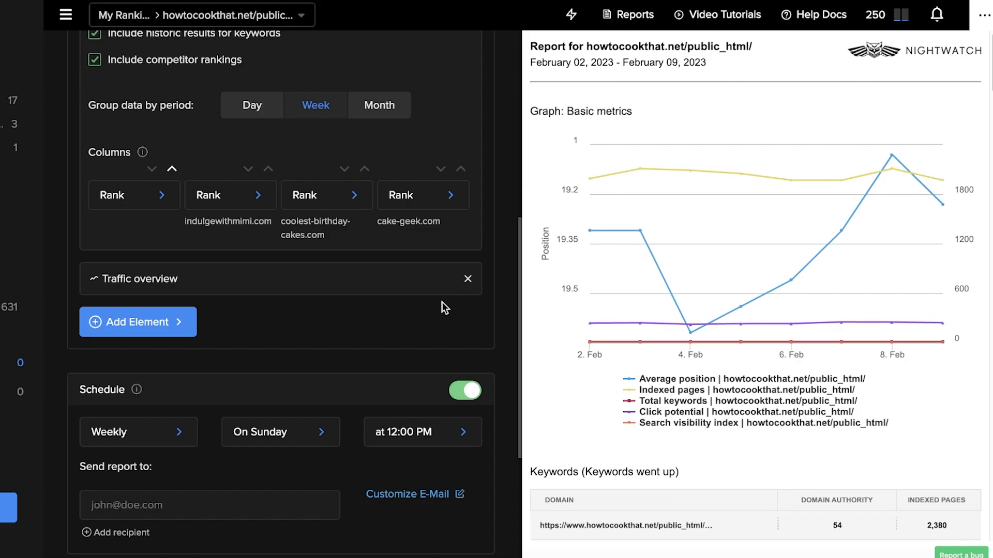
scroll(433, 288, "up", 3)
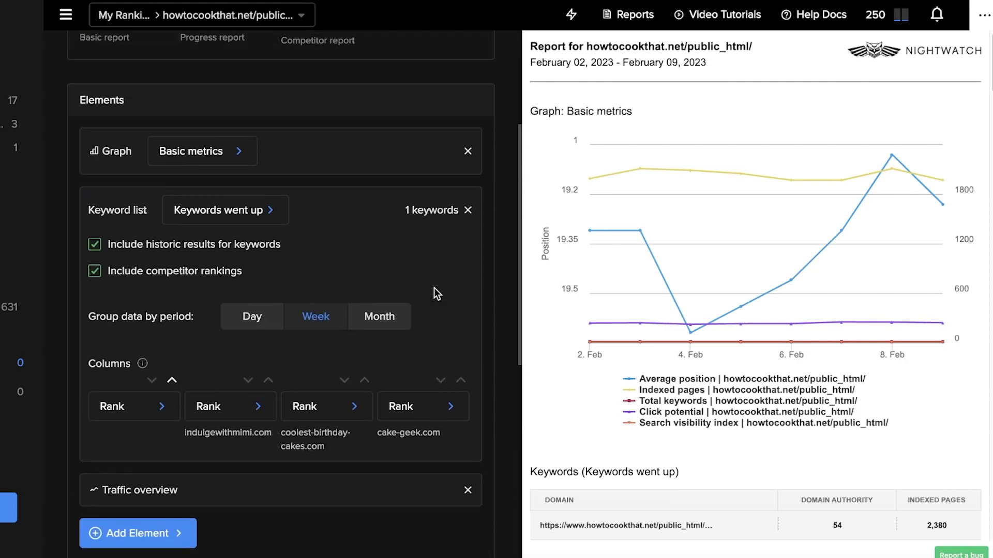
scroll(413, 274, "up", 2)
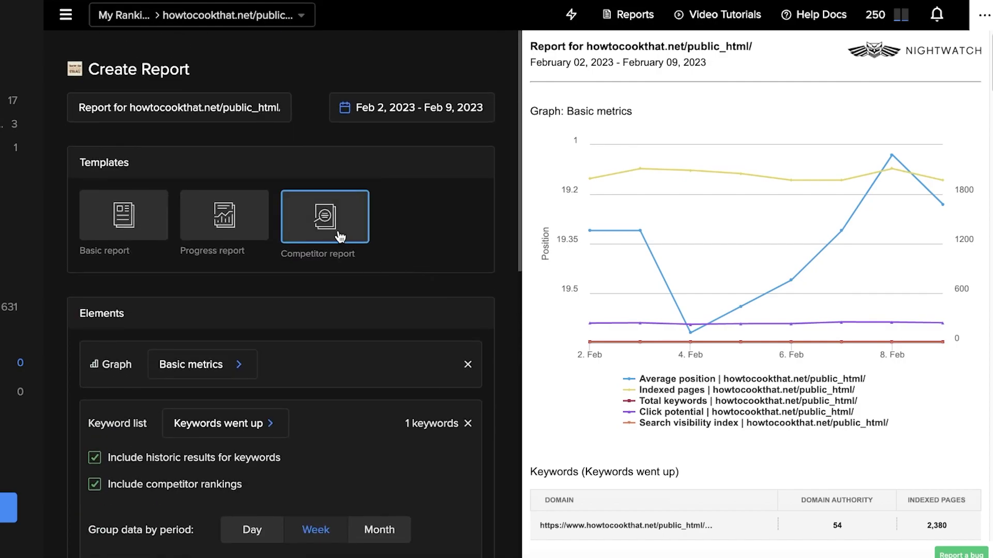
scroll(298, 235, "down", 1)
left_click(227, 259)
left_click(215, 288)
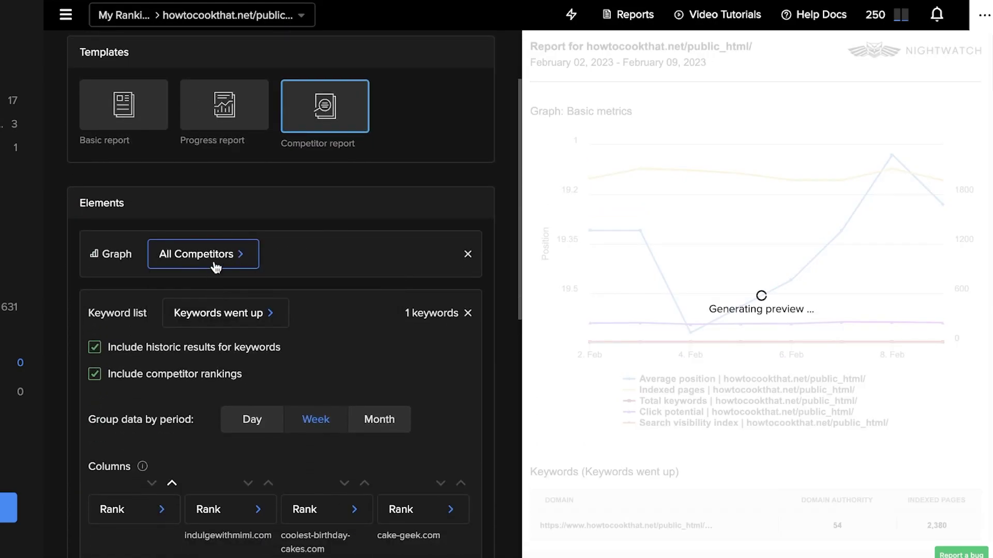
left_click(231, 323)
left_click(244, 377)
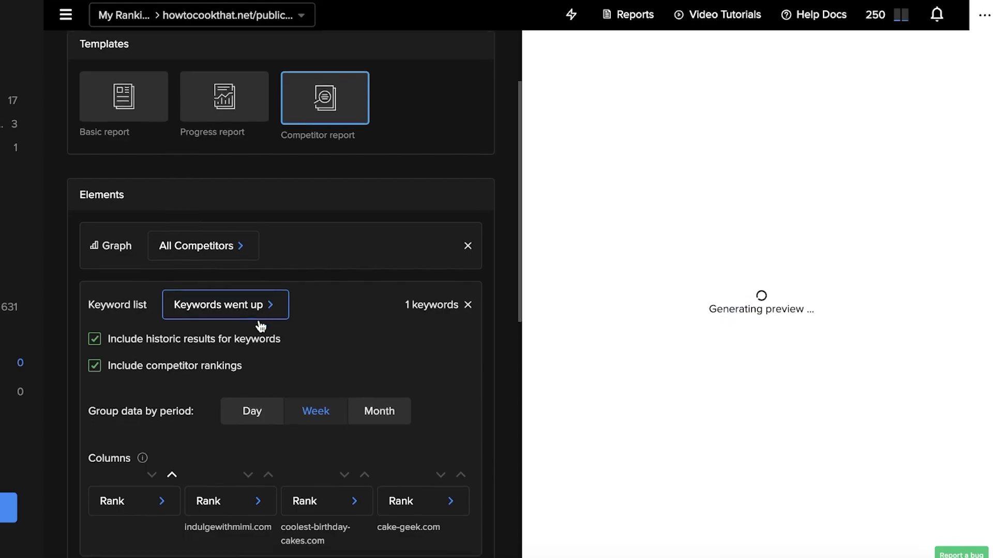
- Set the second column of the report's keyword list to Organic rank, keeping the first column as Rank
scroll(224, 203, "down", 2)
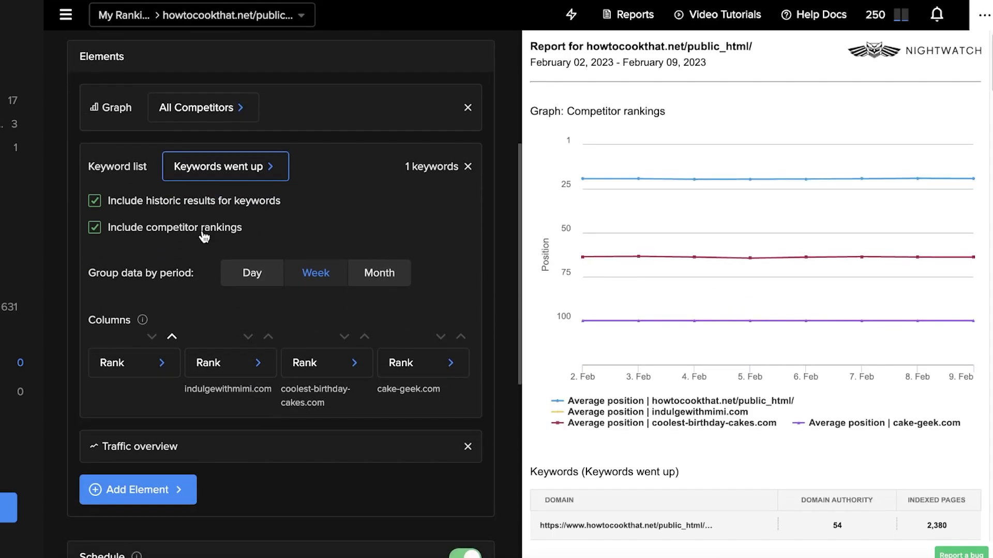
scroll(202, 232, "down", 1)
left_click(145, 296)
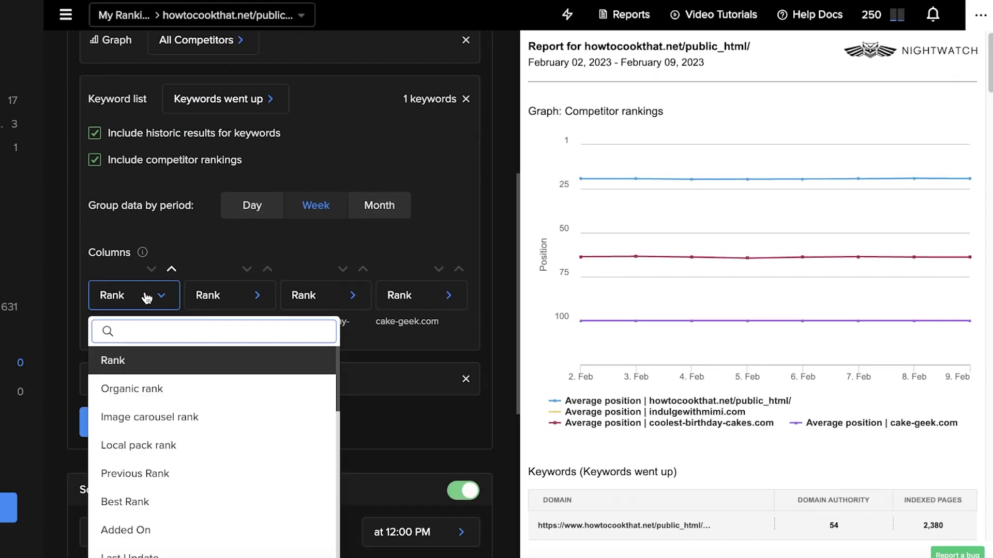
left_click(138, 385)
left_click(222, 308)
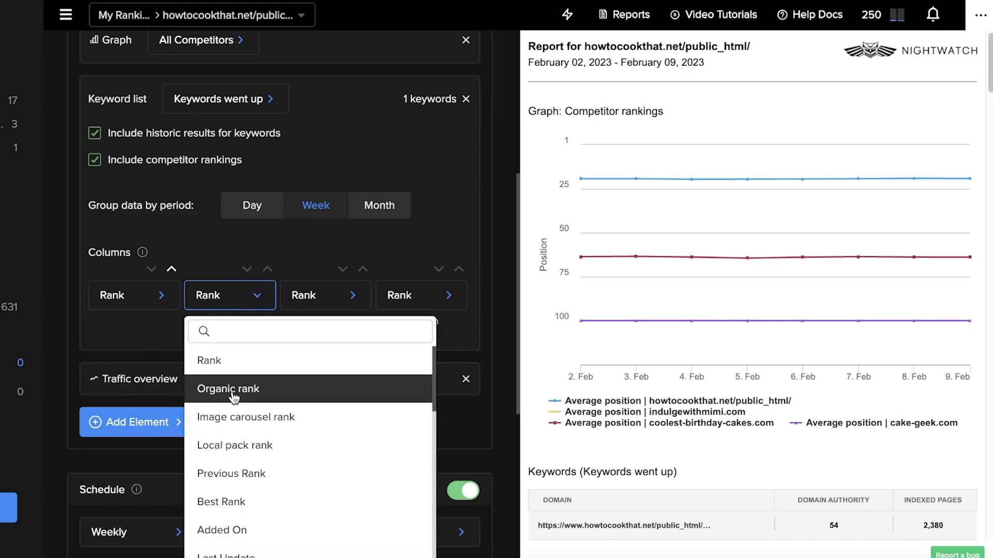
left_click(232, 392)
- Sort the report's keyword list by the coolest-birthday-cakes.com Rank column in ascending order
left_click(321, 303)
left_click(344, 270)
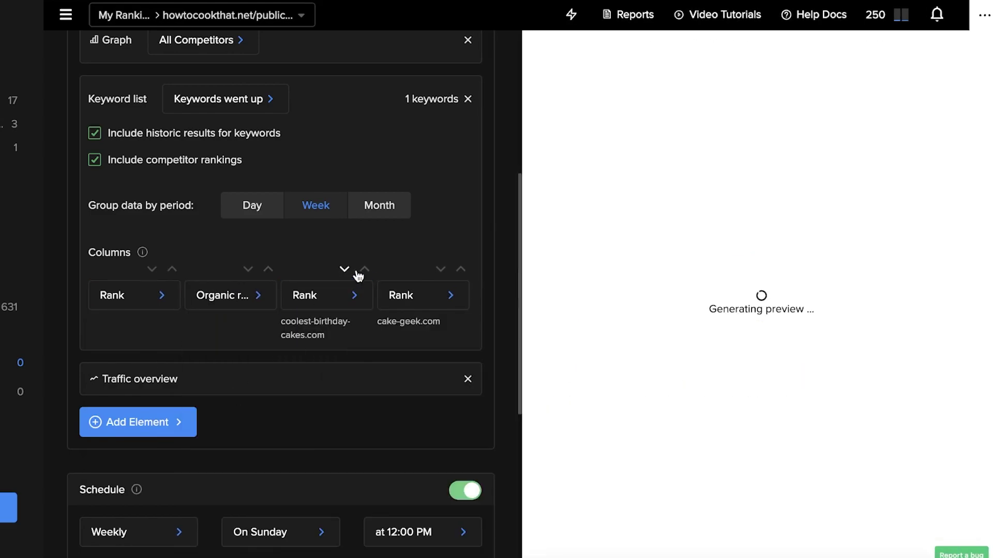
scroll(404, 272, "down", 1)
left_click(364, 230)
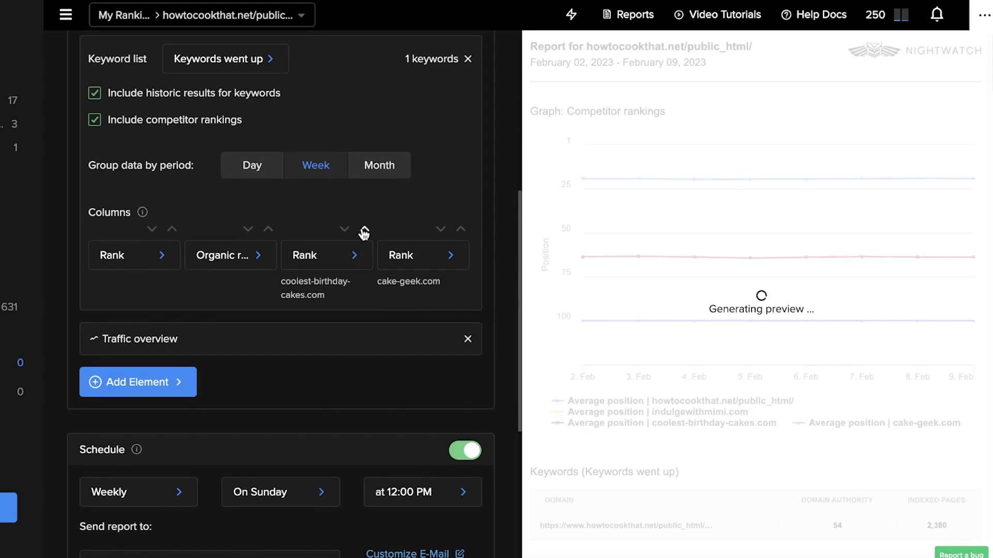
- Review the report's schedule, recipient, white-label logo and file format options
scroll(199, 311, "down", 2)
scroll(477, 370, "down", 5)
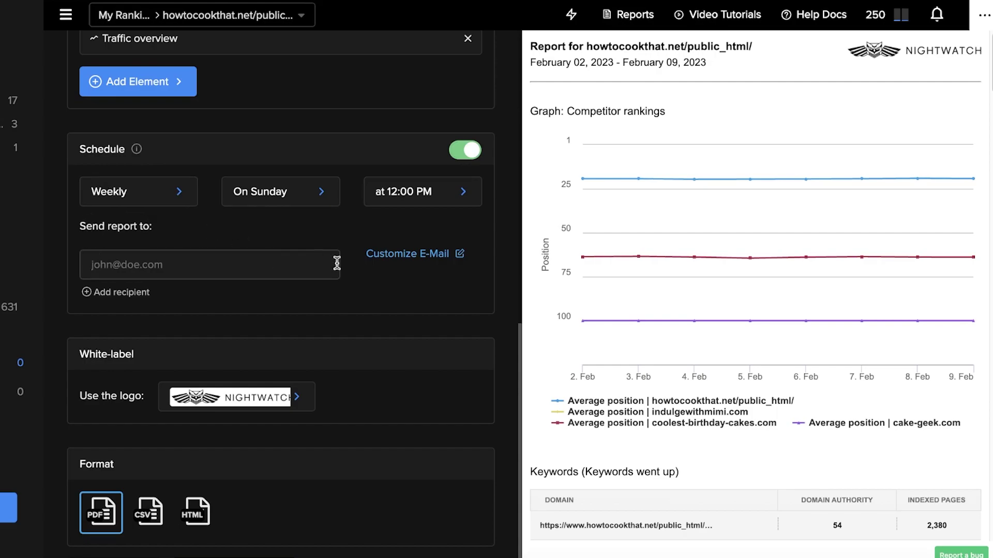
scroll(335, 265, "down", 1)
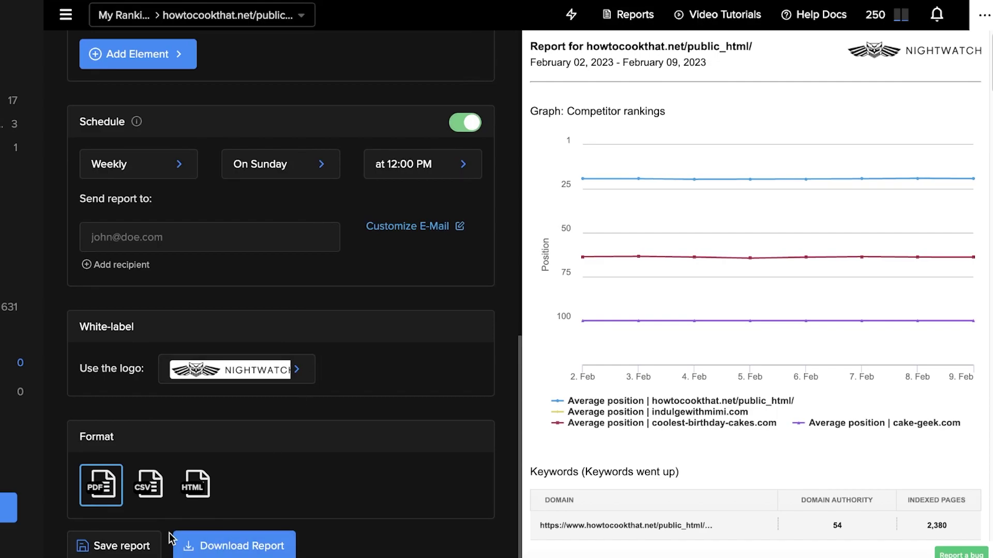
scroll(290, 445, "up", 1)
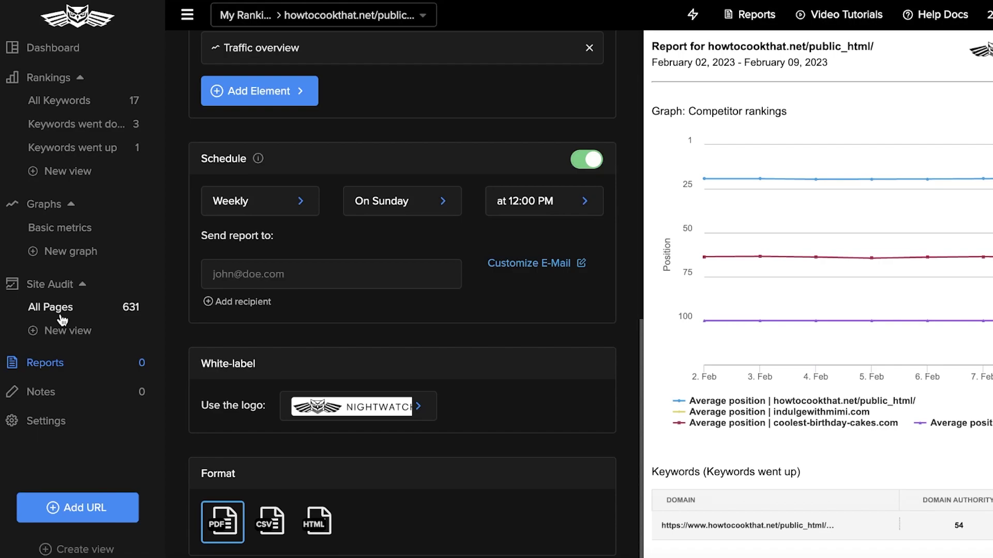
- Look over the Notes page, the All Keywords overview and the Basic metrics graph for howtocookthat.net
left_click(52, 394)
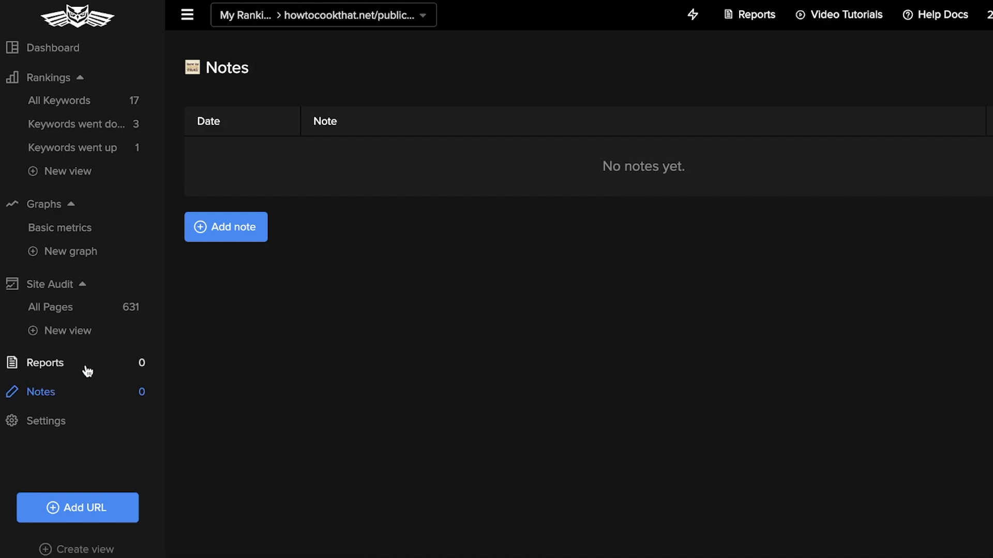
left_click(137, 101)
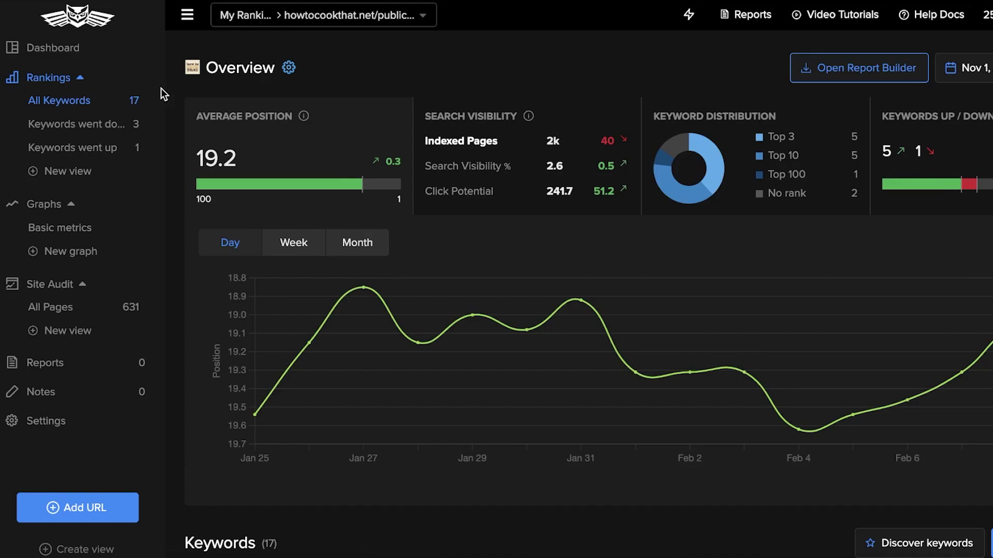
left_click(84, 229)
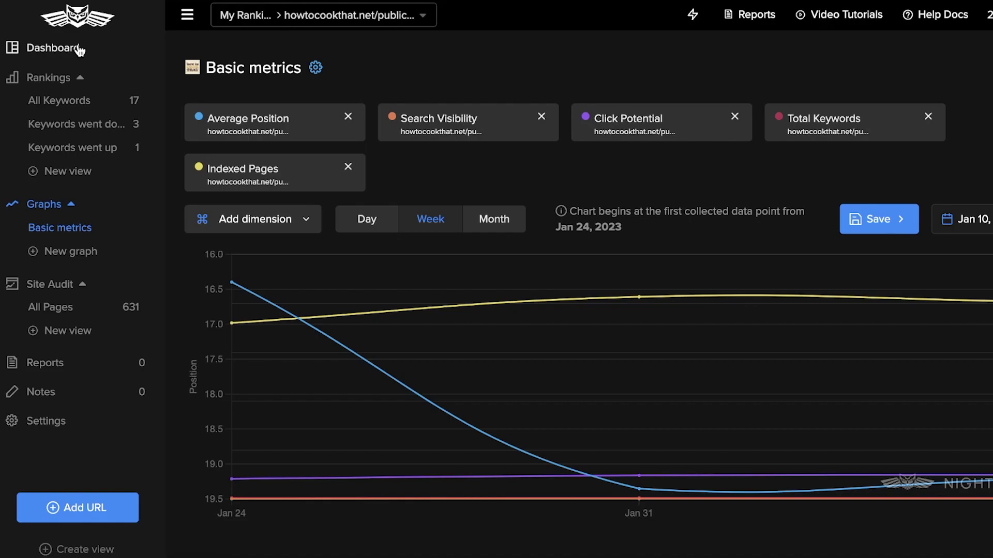
- Switch to the estatesolutions.pk site, review its tracked keywords and dismiss the ranking notice
left_click(321, 23)
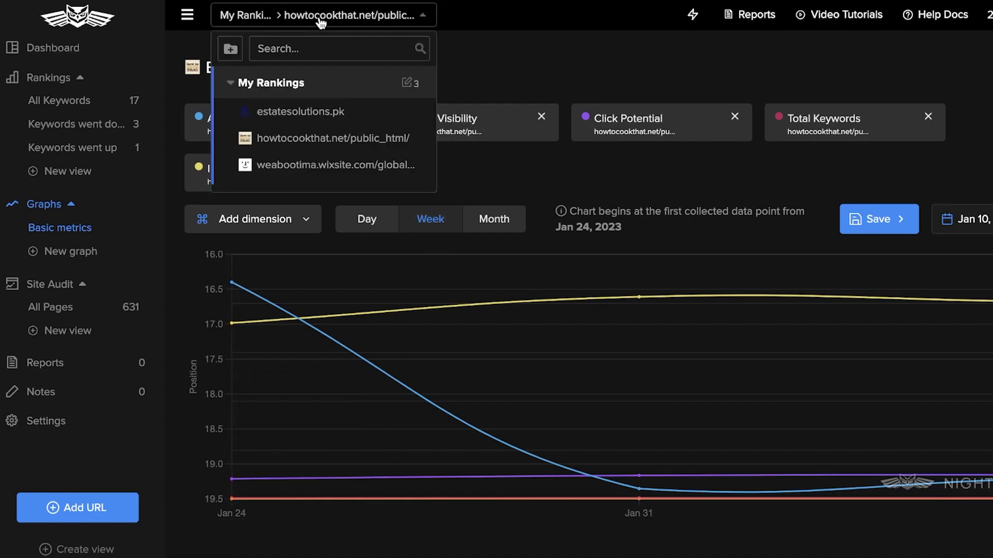
left_click(315, 114)
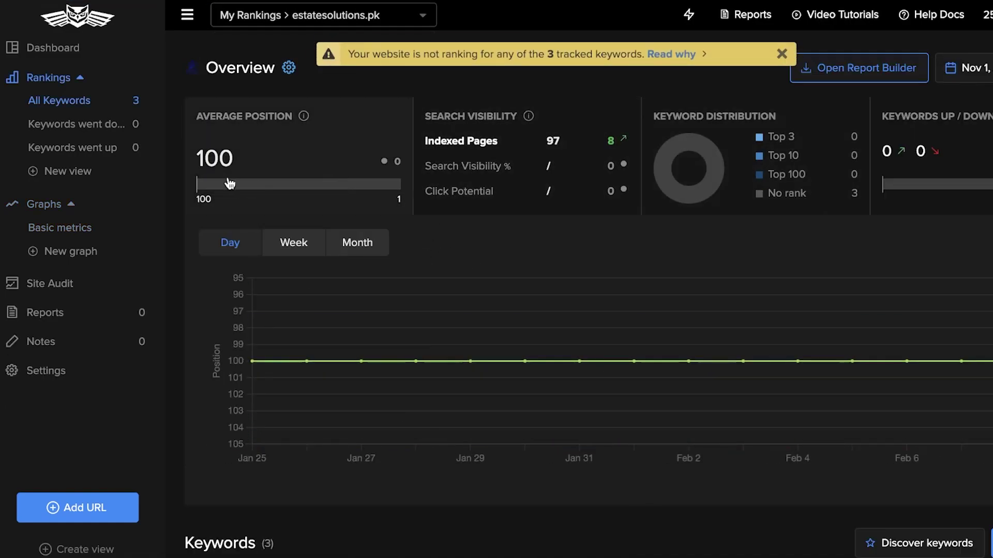
left_click(257, 165)
scroll(344, 204, "down", 5)
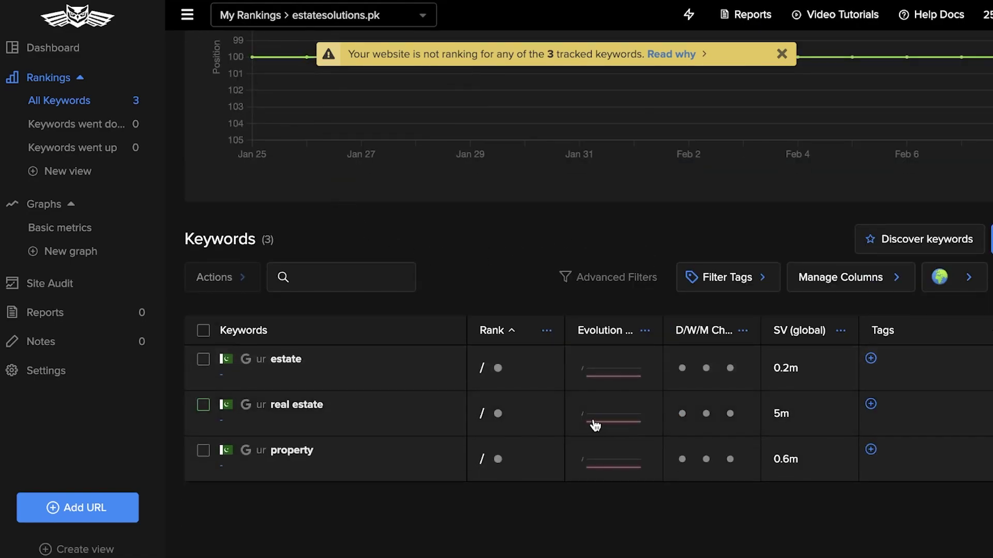
scroll(569, 403, "up", 3)
left_click(782, 55)
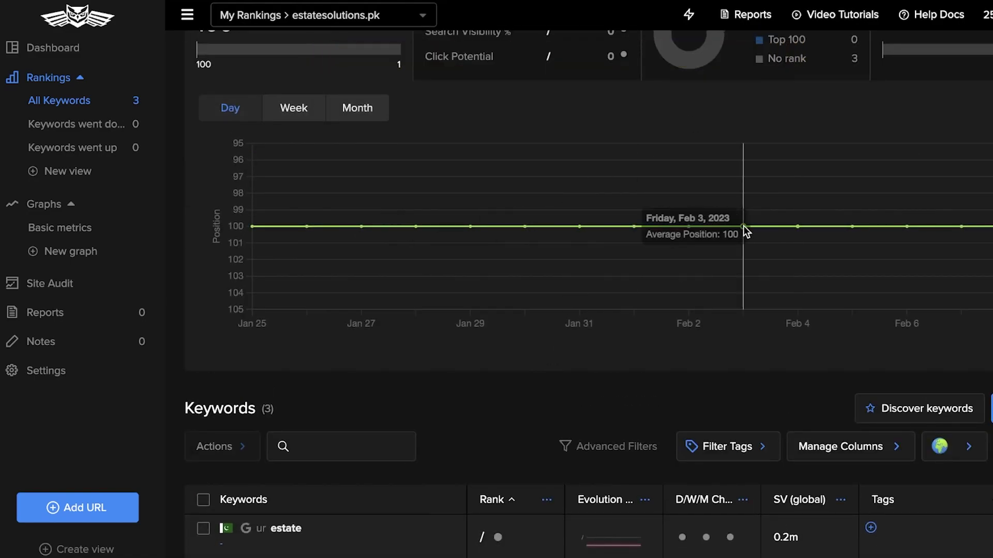
- Examine the average position, search visibility, position graph and keyword ranks of estatesolutions.pk
scroll(529, 246, "up", 3)
scroll(527, 247, "down", 1)
scroll(526, 247, "up", 1)
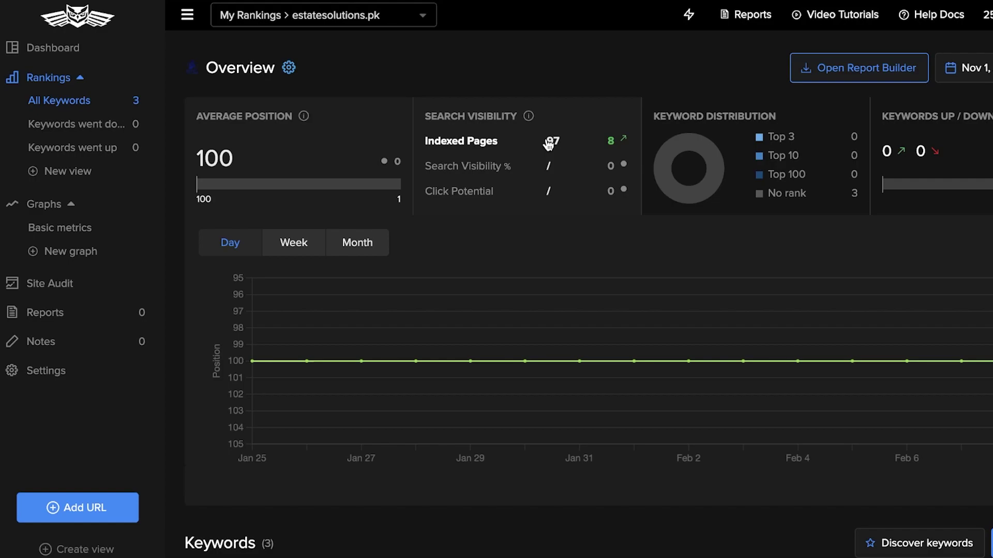
left_click(390, 23)
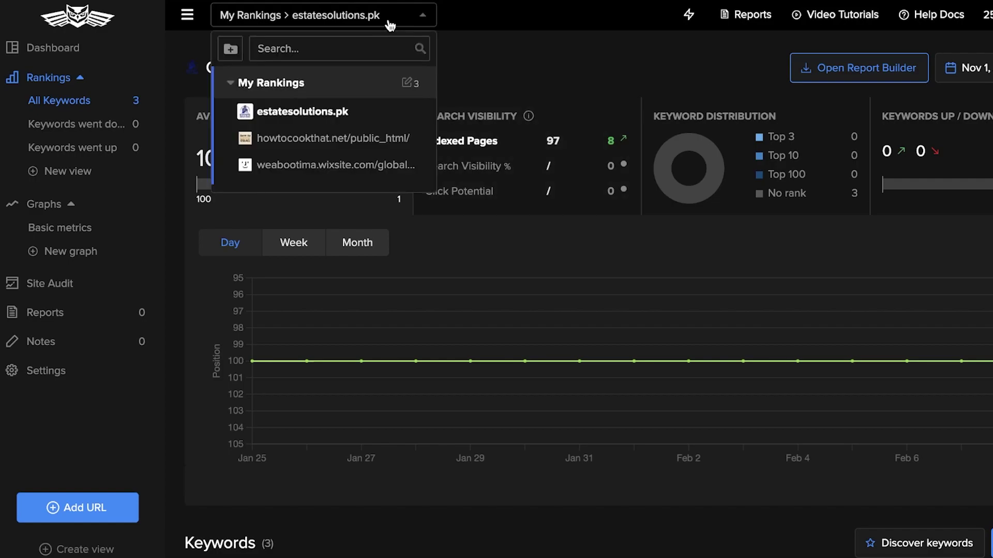
scroll(445, 248, "down", 3)
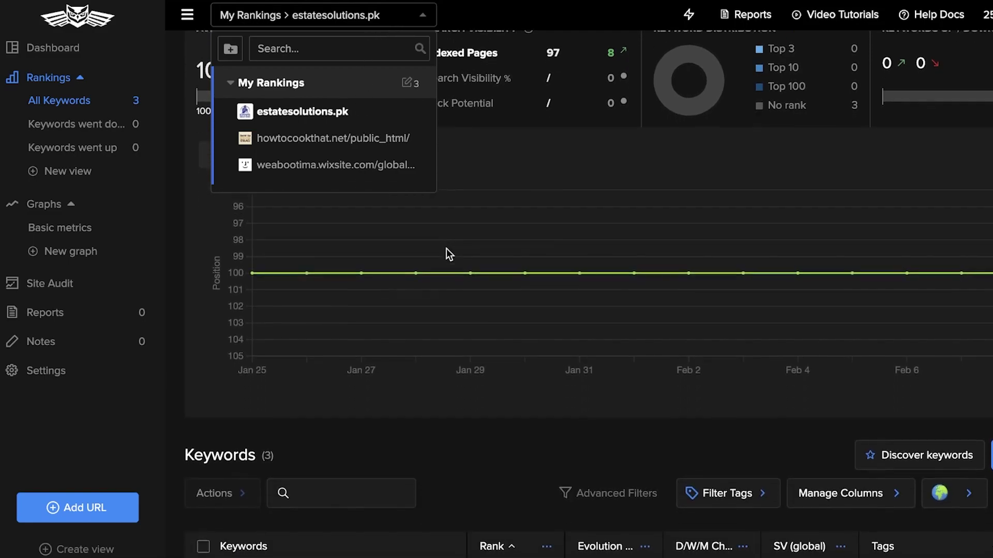
scroll(446, 248, "down", 1)
left_click(446, 248)
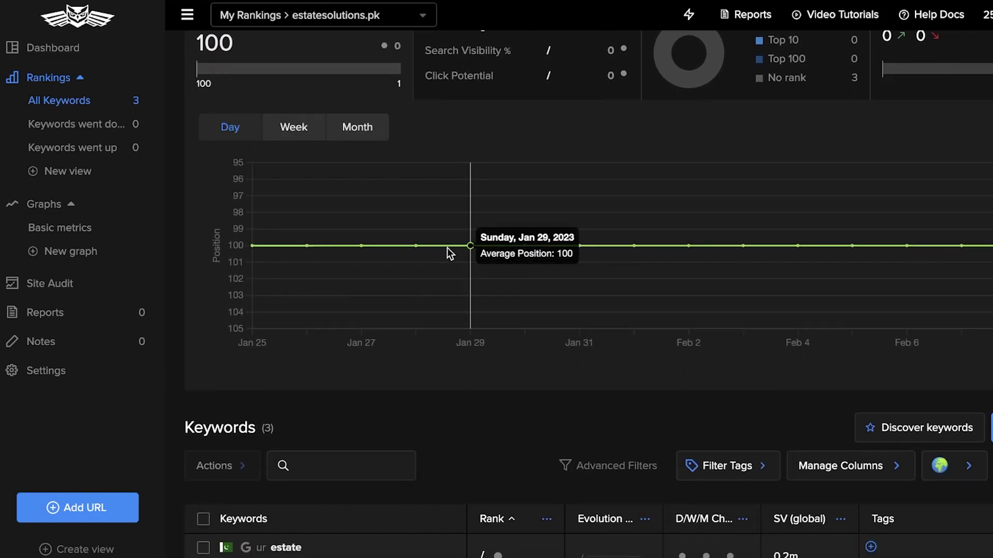
scroll(449, 253, "up", 3)
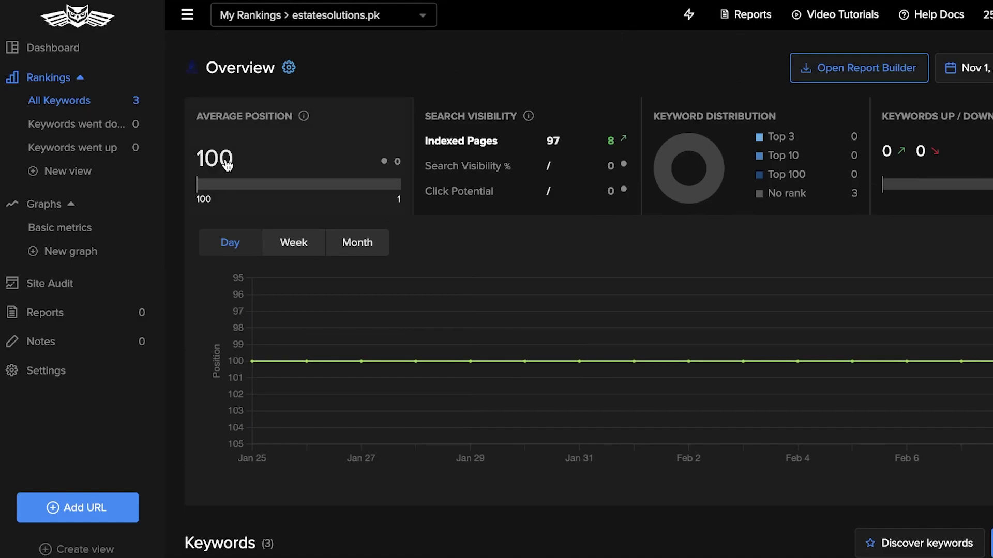
scroll(610, 246, "down", 7)
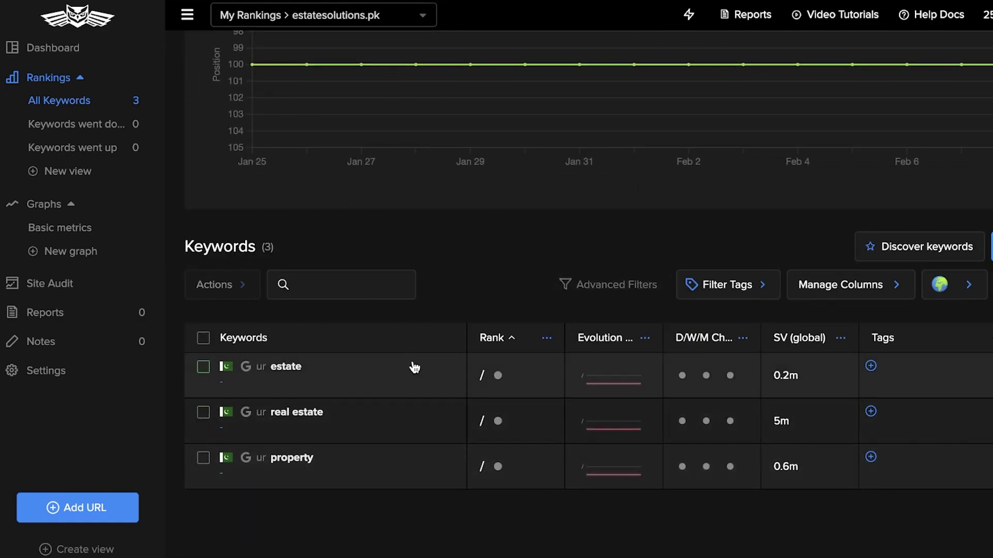
scroll(483, 180, "down", 1)
- Switch back to the howtocookthat.net/public_html/ site and bring up the list of quick actions
left_click(345, 16)
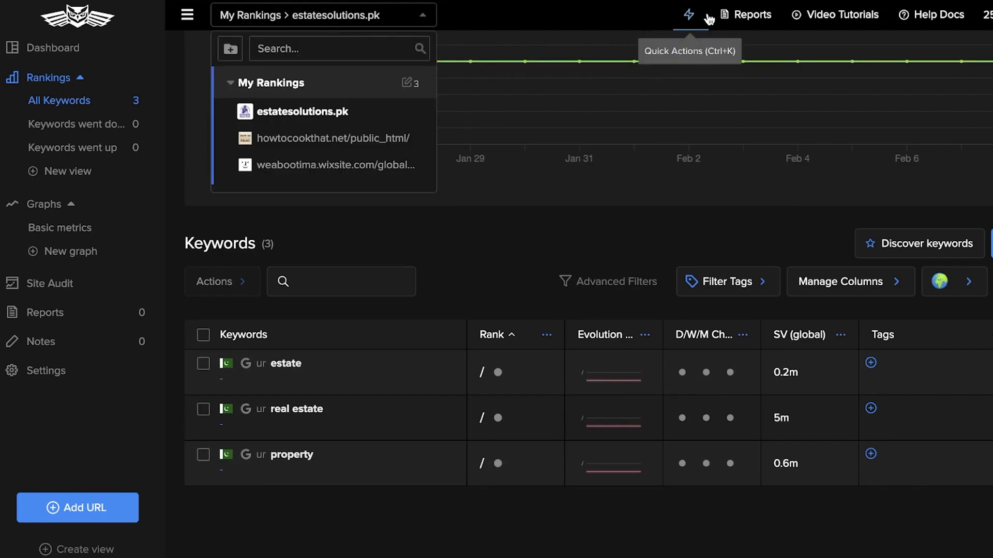
left_click(312, 130)
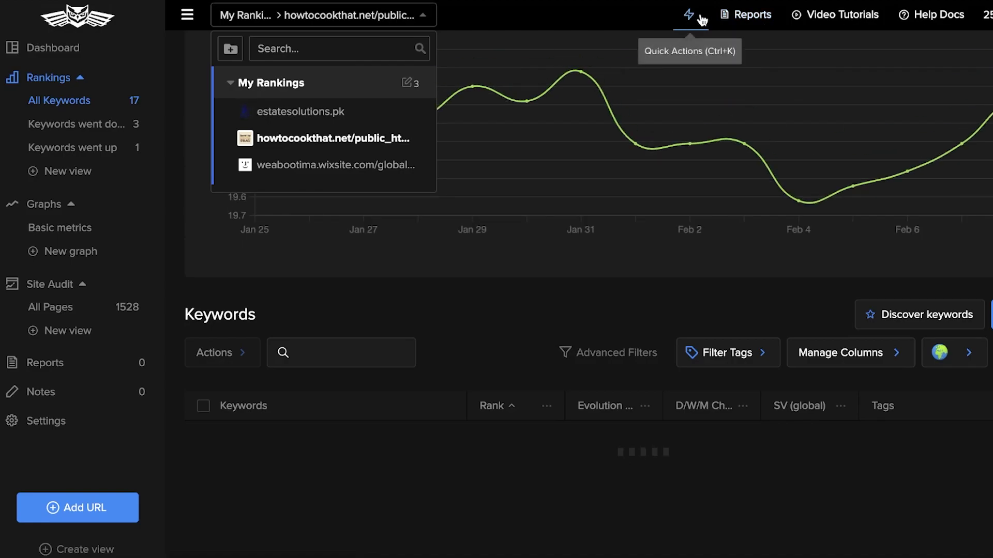
left_click(698, 17)
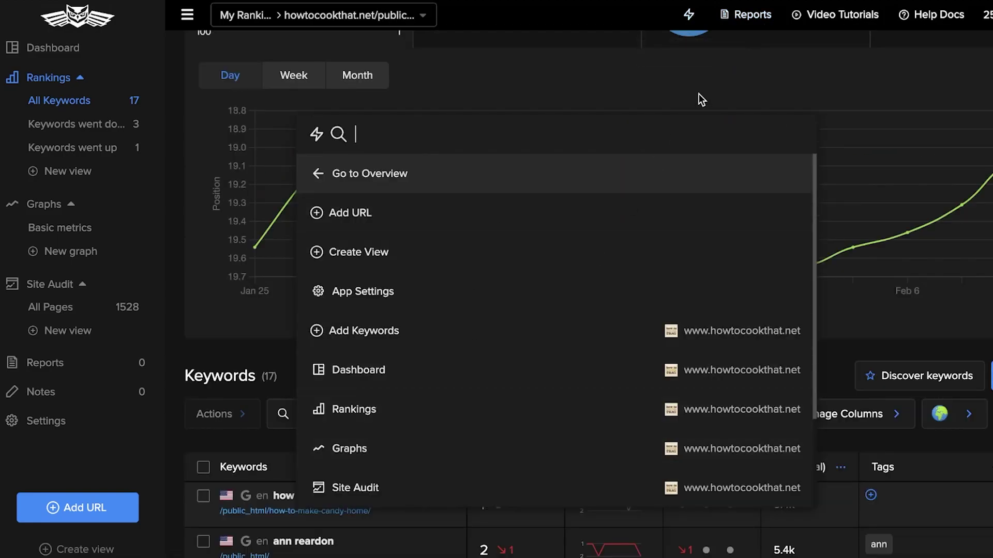
- View the account-wide reports list and open the weabootima.wixsite.com site from the pinned items
left_click(757, 24)
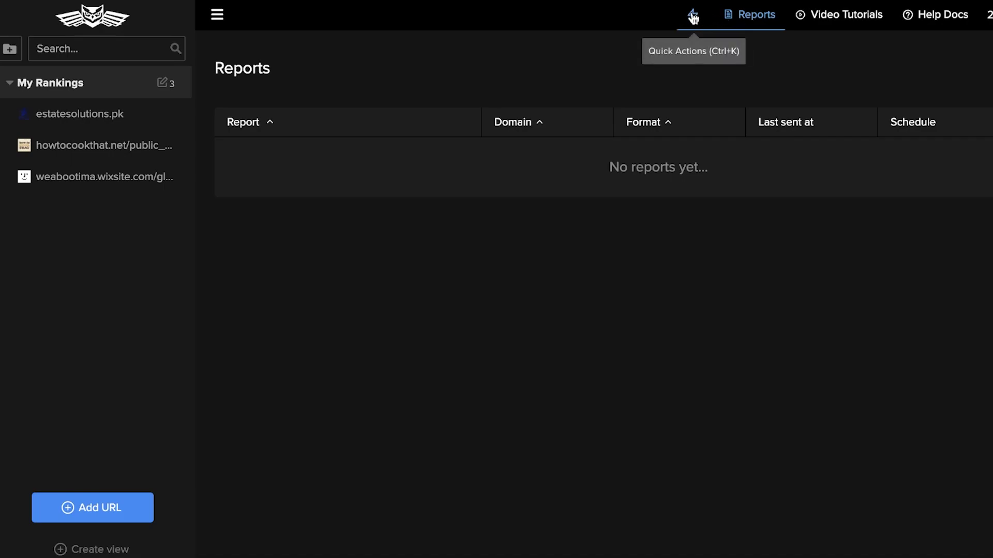
left_click(99, 29)
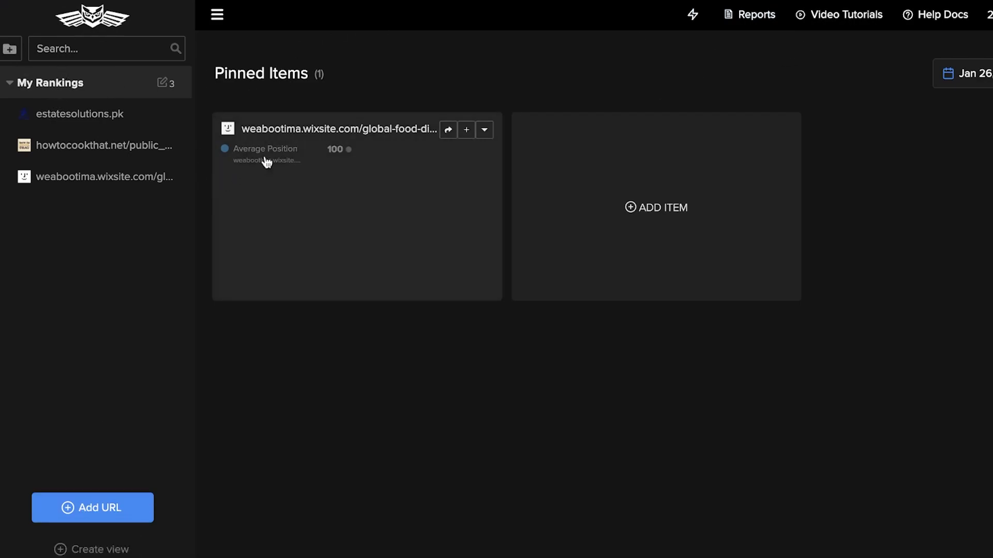
left_click(333, 129)
- Switch to howtocookthat.net/public_html/ and view the configuration in its URL settings
left_click(323, 15)
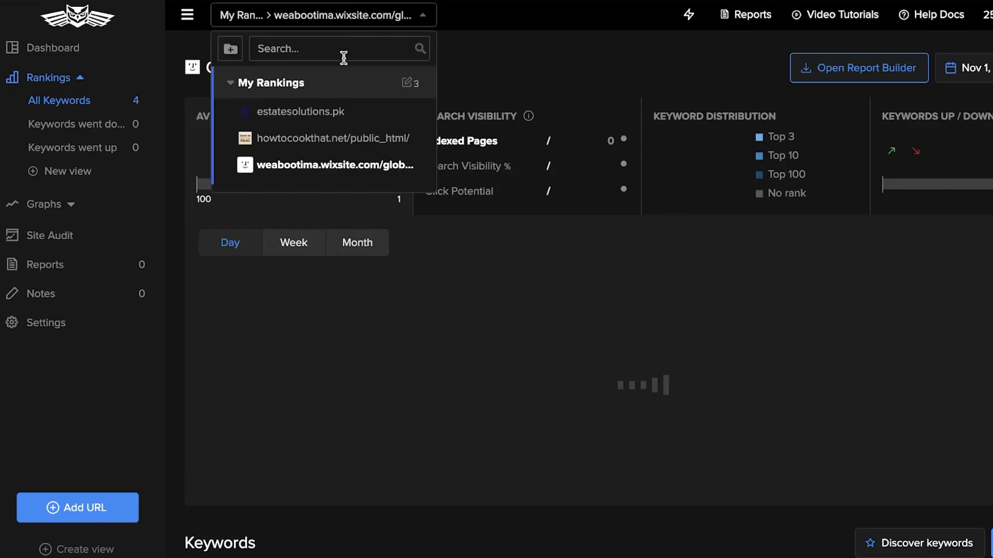
left_click(317, 137)
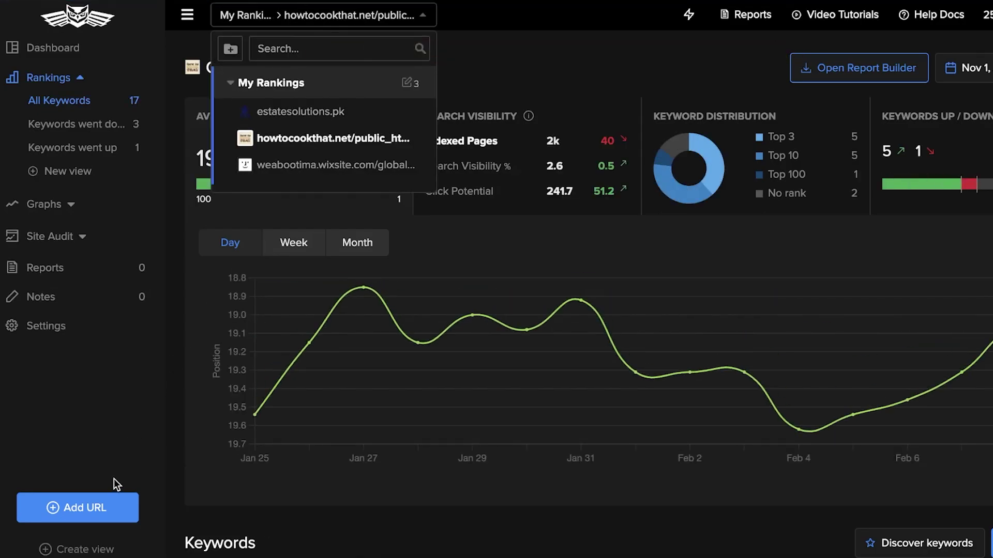
left_click(65, 333)
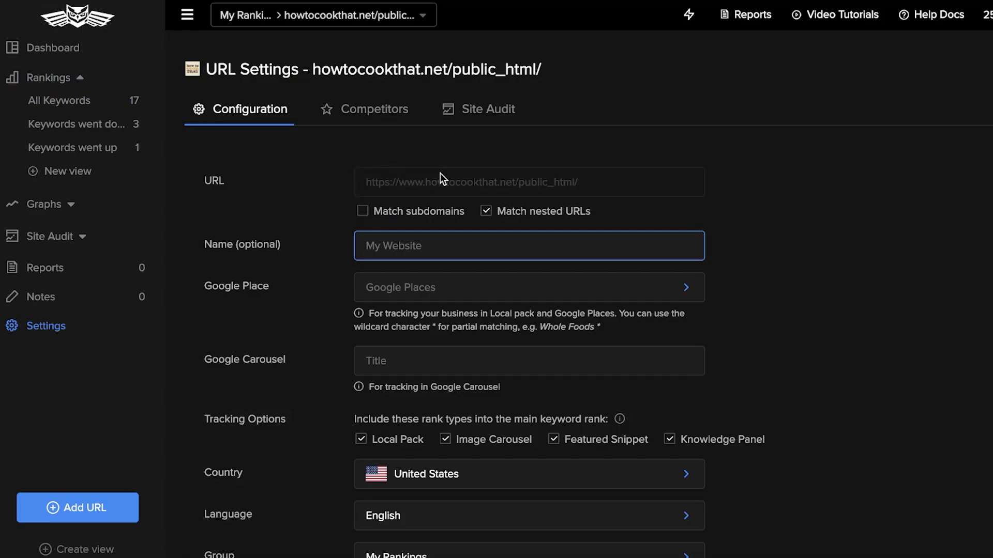
mouse_move(422, 213)
scroll(942, 150, "down", 1)
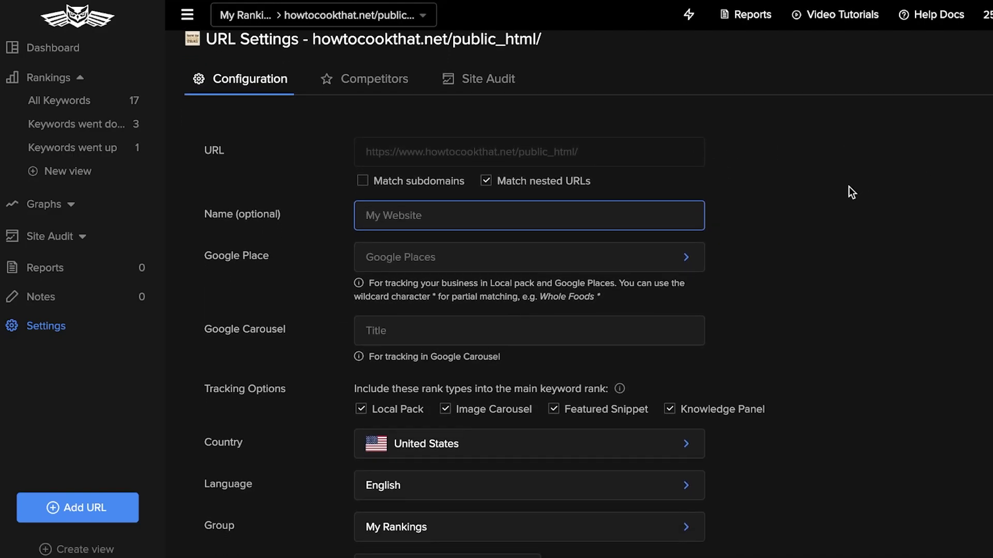
- Check the Google Place search option in the URL settings and close it without choosing a place
left_click(589, 252)
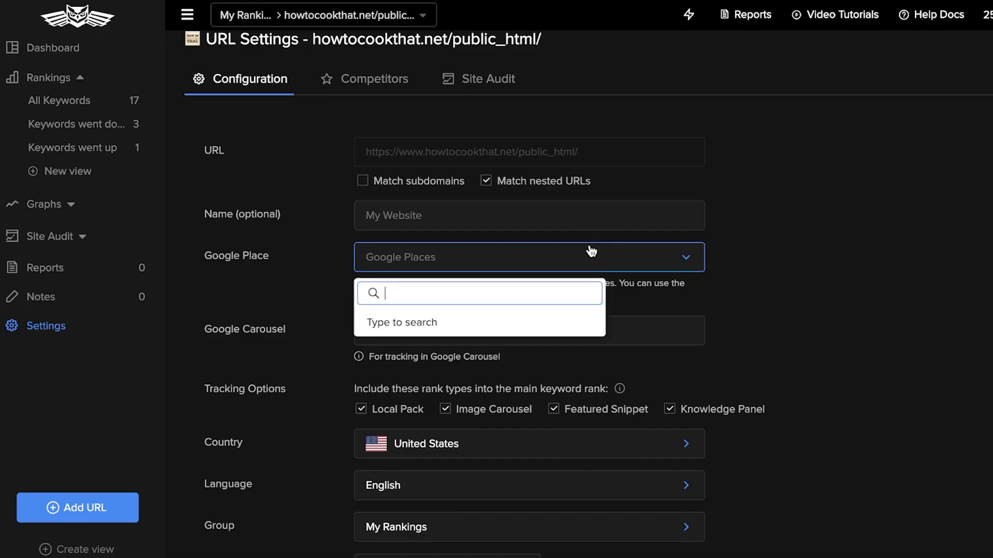
left_click(828, 211)
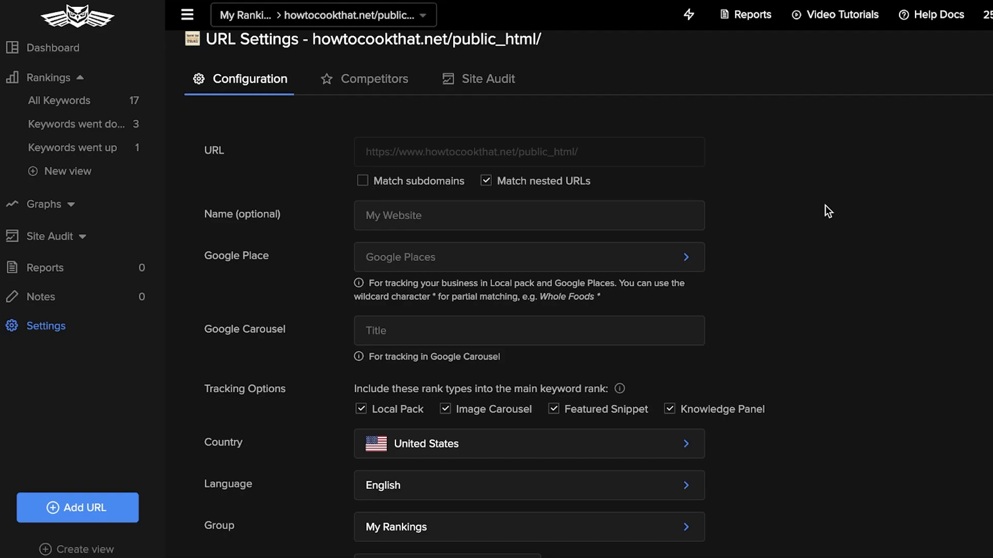
scroll(846, 243, "down", 3)
- Look through the country choices and the remaining tracking, language, group and Google Analytics settings, leaving the country on United States
left_click(647, 309)
left_click(902, 242)
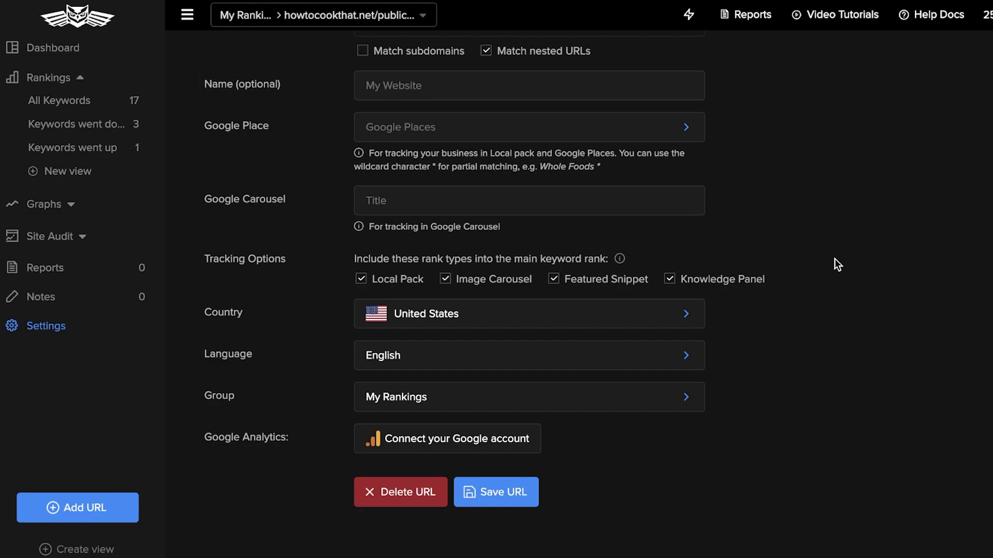
left_click(615, 316)
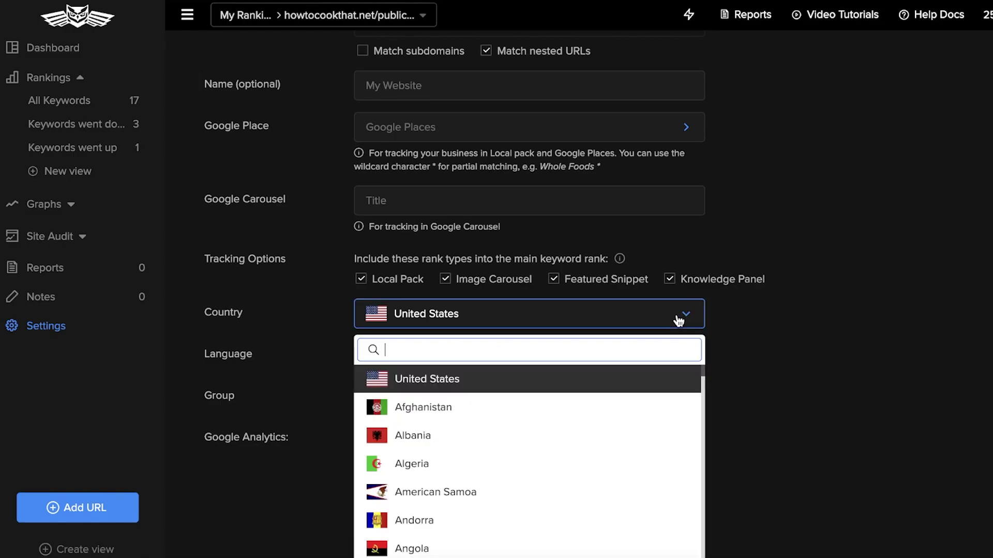
scroll(671, 321, "down", 2)
left_click(842, 187)
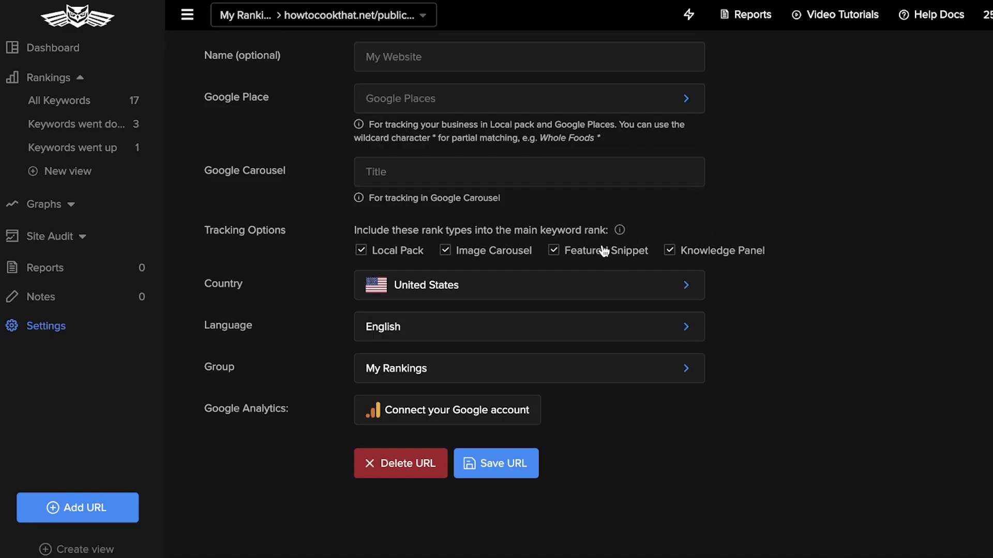
scroll(604, 251, "up", 4)
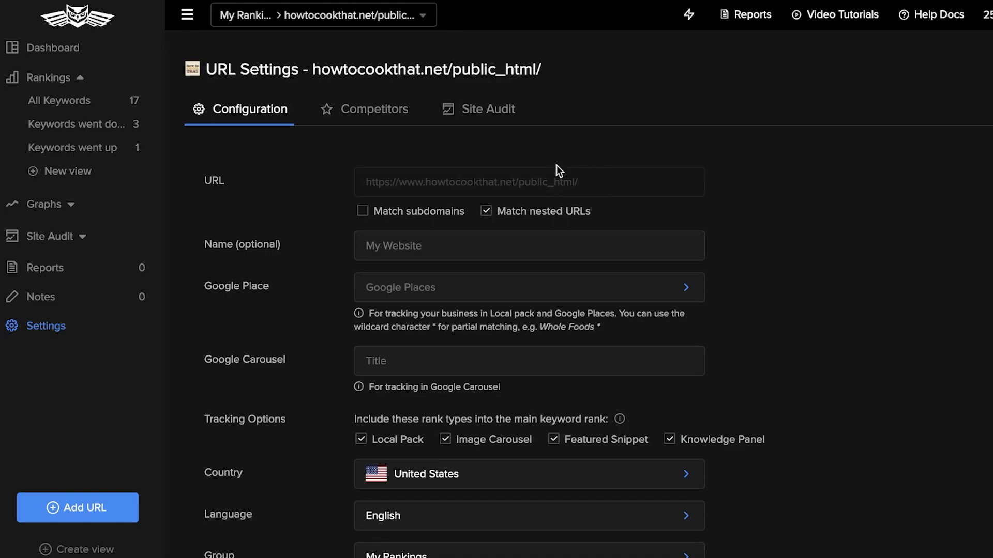
scroll(558, 168, "down", 4)
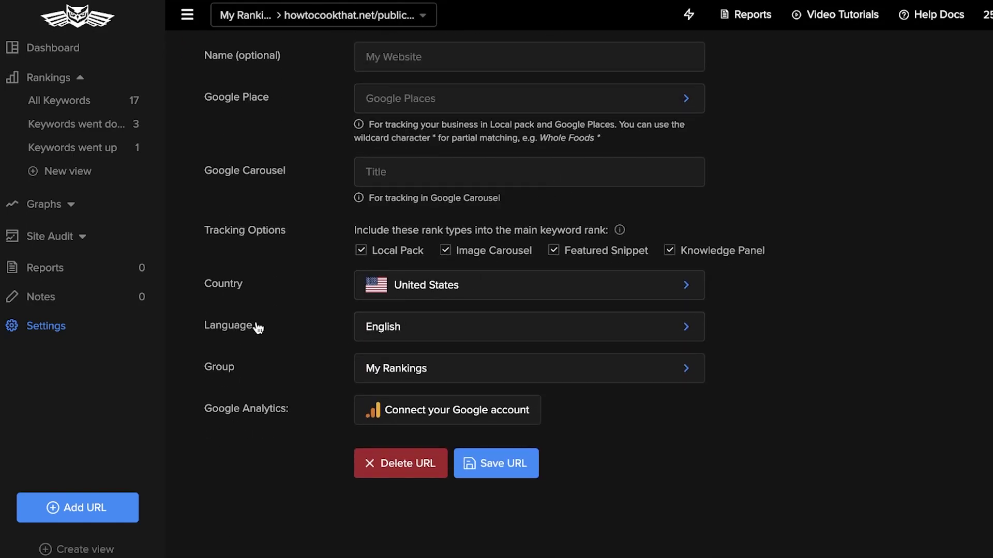
- View the list of tracked sites and start adding a new URL
left_click(293, 17)
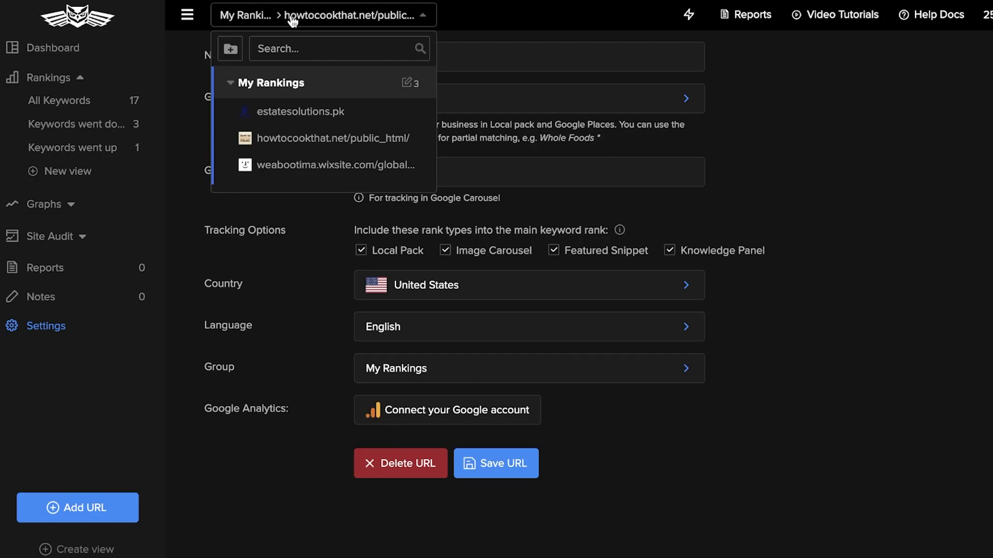
left_click(119, 508)
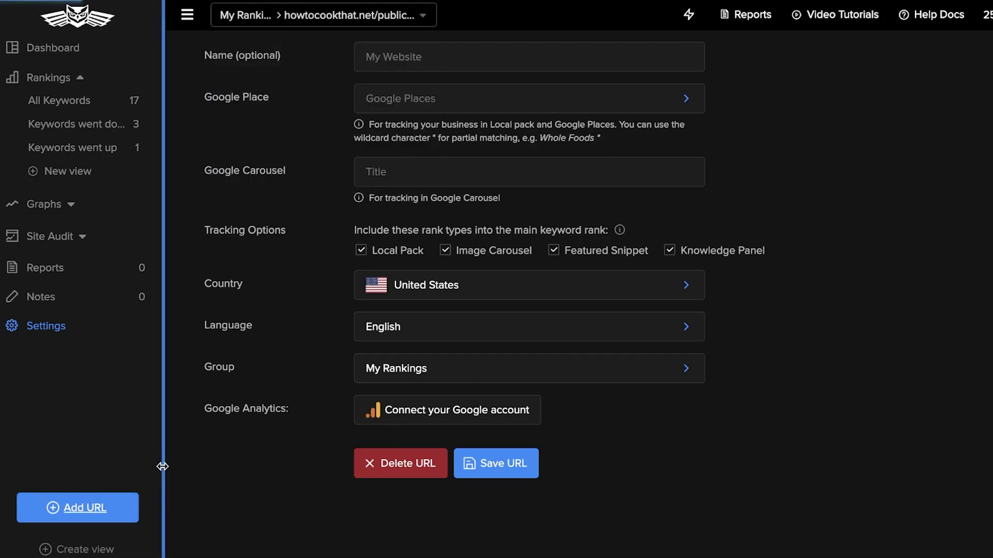